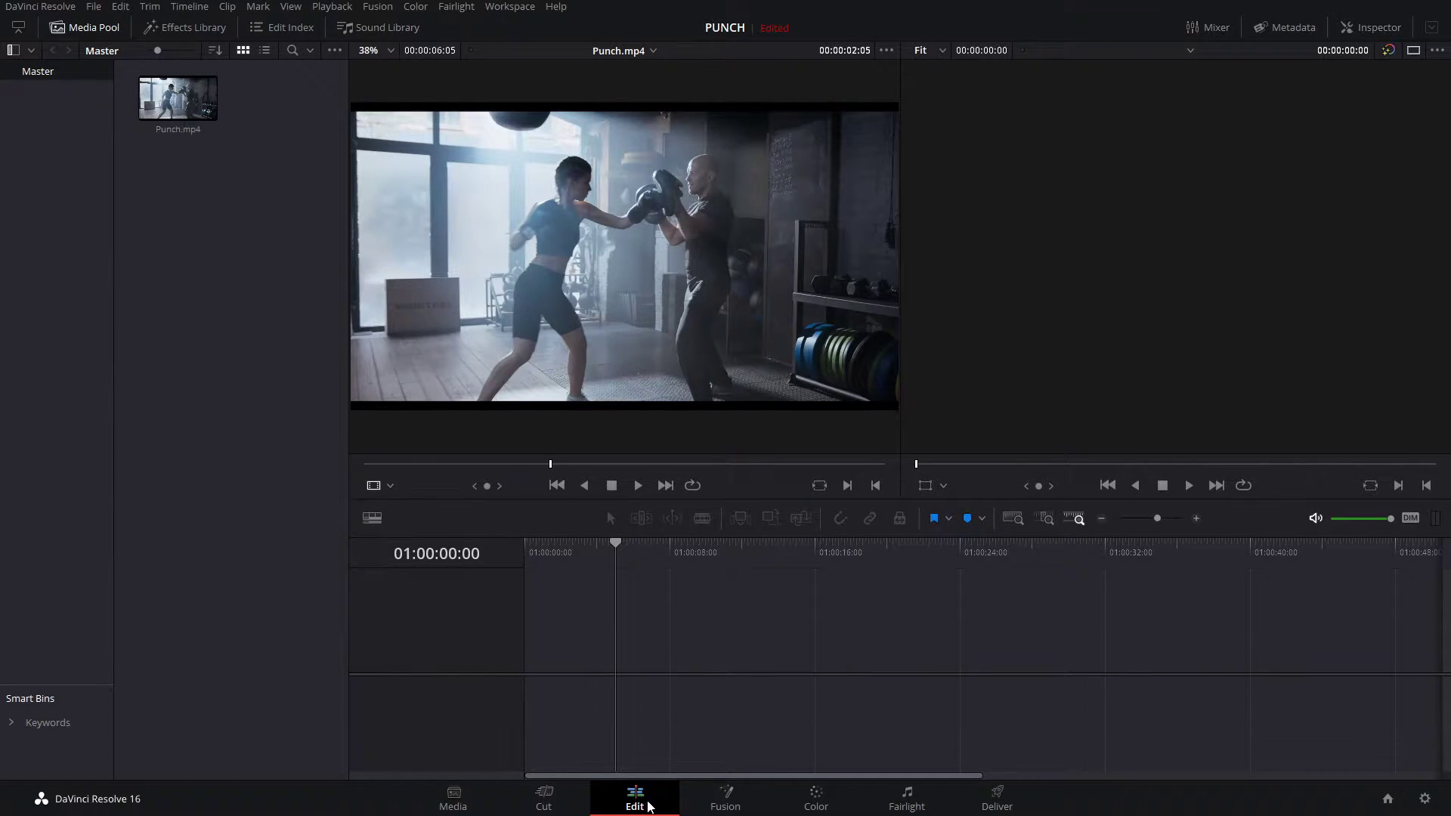
Step: Drop Punch.mp4 into an auto-created timeline, then delete that Timeline 1
left_click(90, 30)
left_click(91, 30)
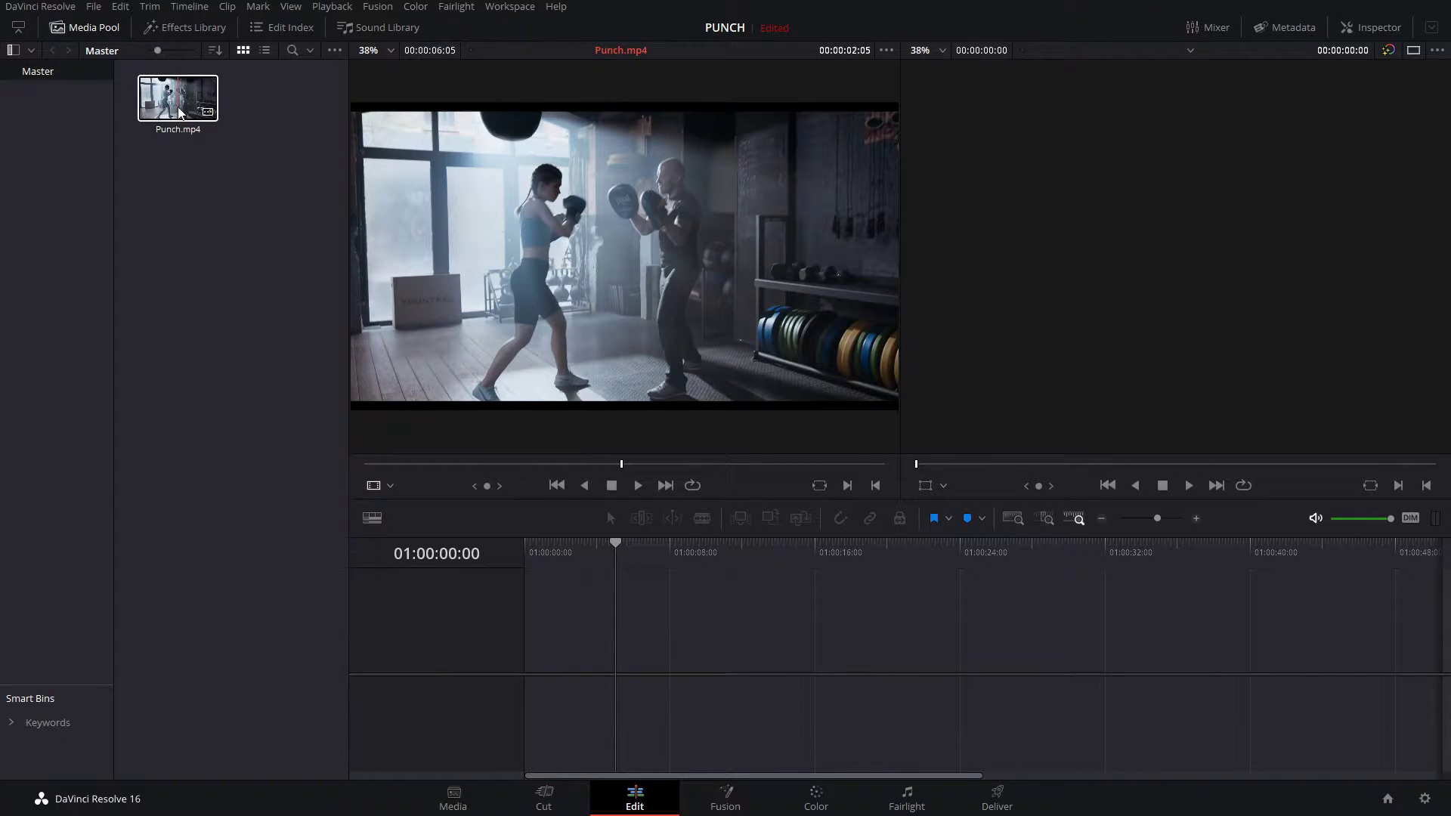
mouse_move(179, 112)
left_mouse_down()
mouse_move(466, 455)
mouse_move(602, 661)
left_mouse_up()
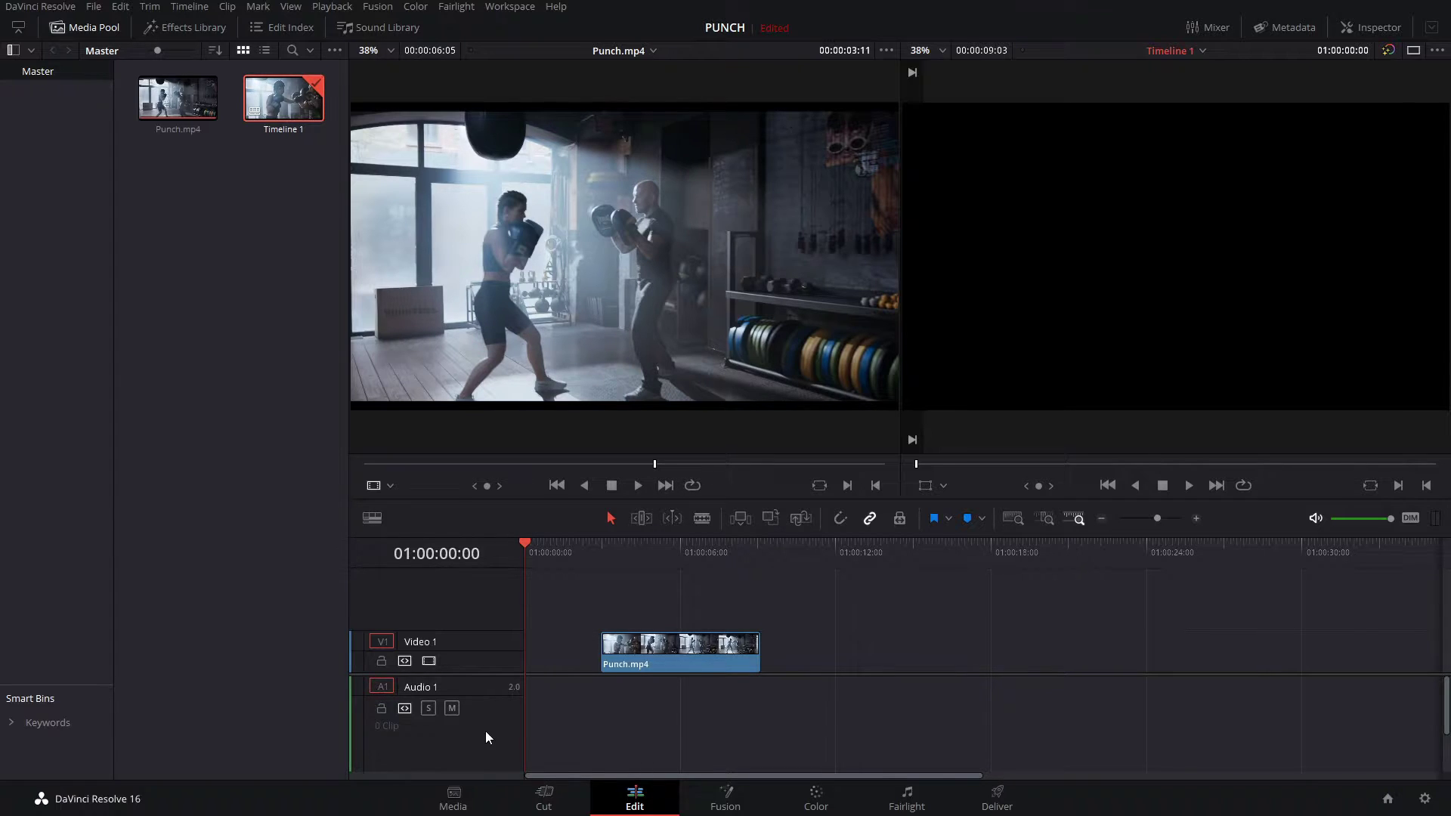
key("Delete")
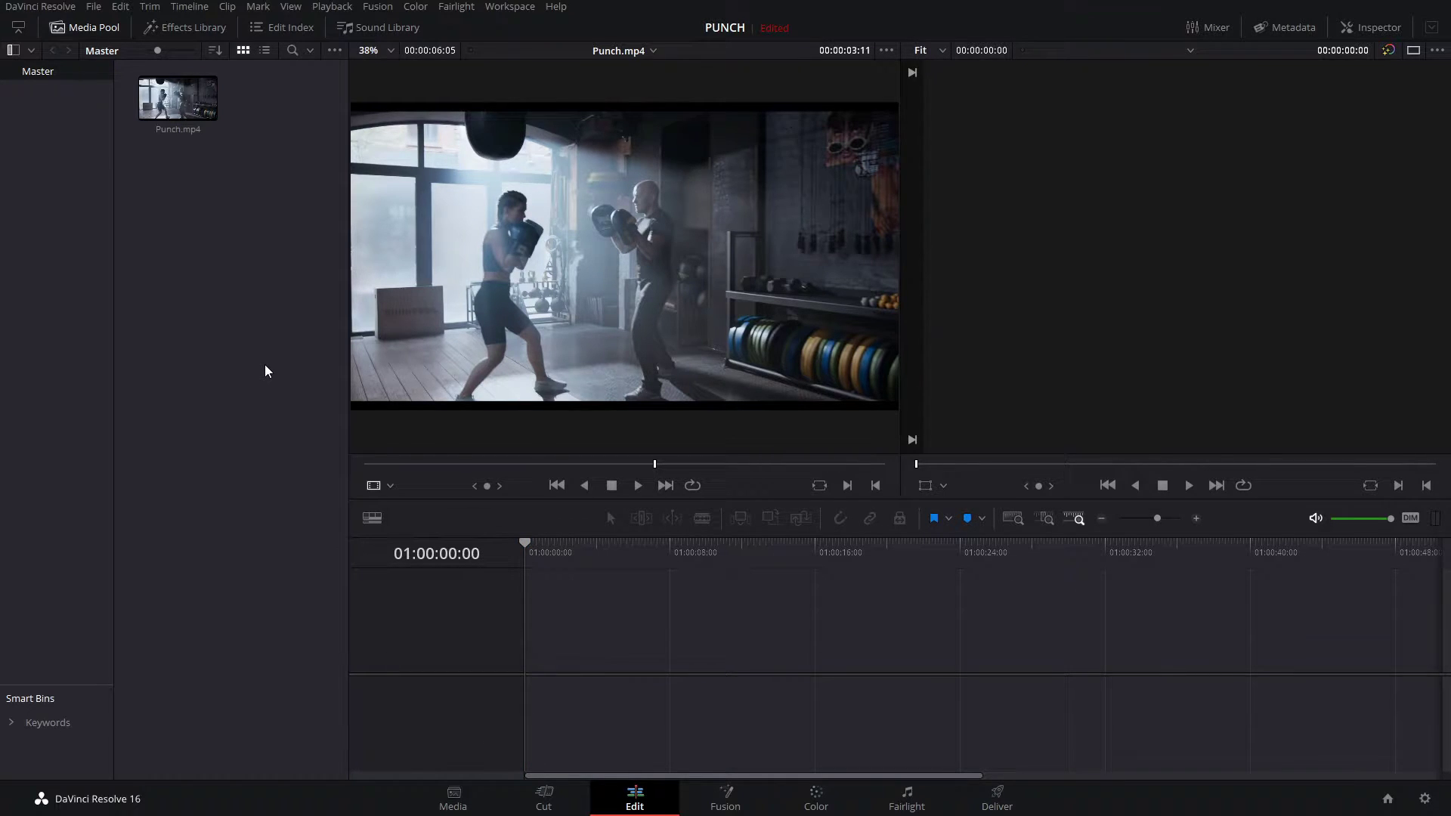
Step: Create a new timeline named PUNCH with a mono audio track
key("ctrl+n")
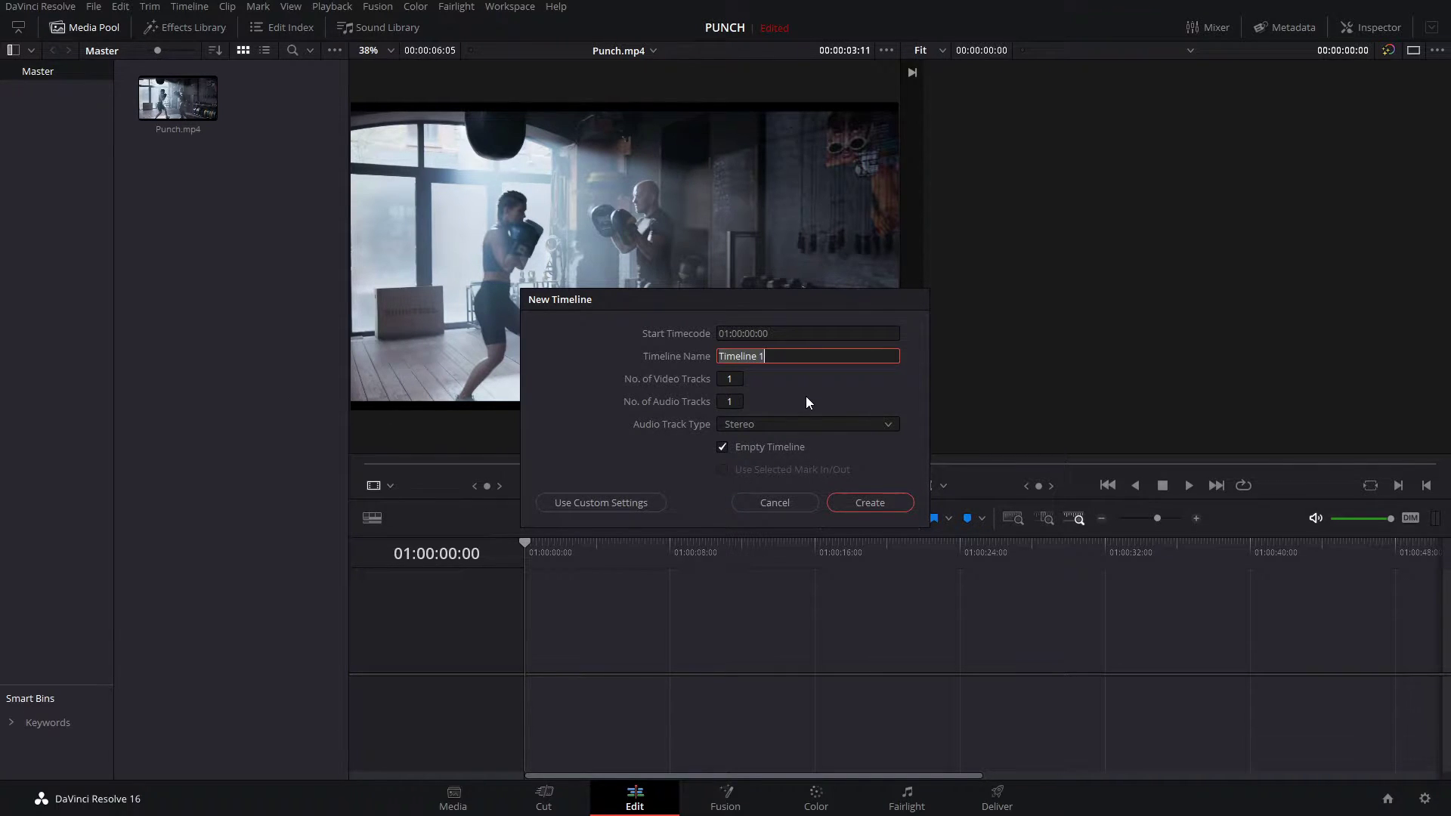
type("PUNCH")
left_click(752, 425)
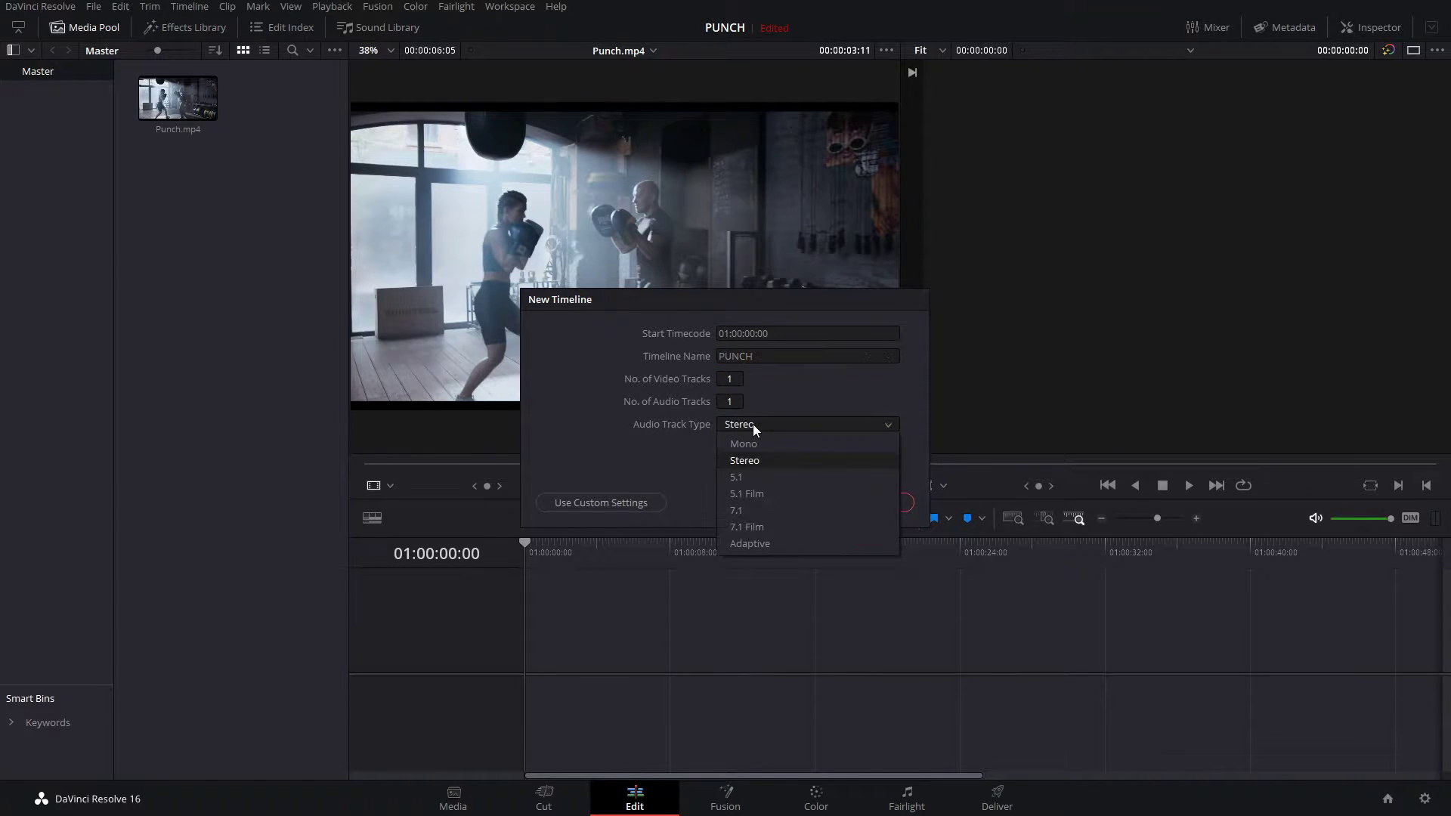
left_click(752, 446)
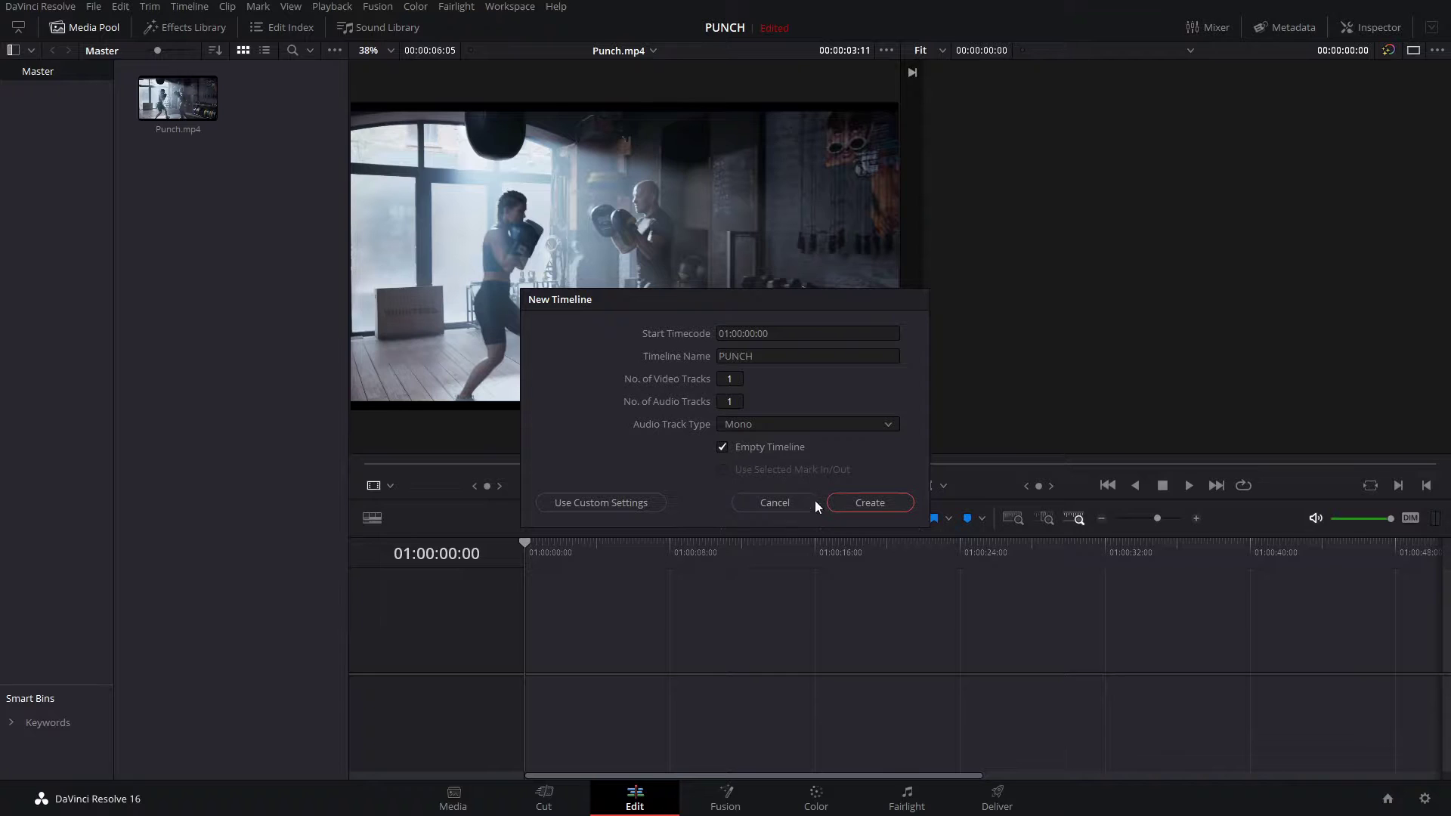
left_click(858, 504)
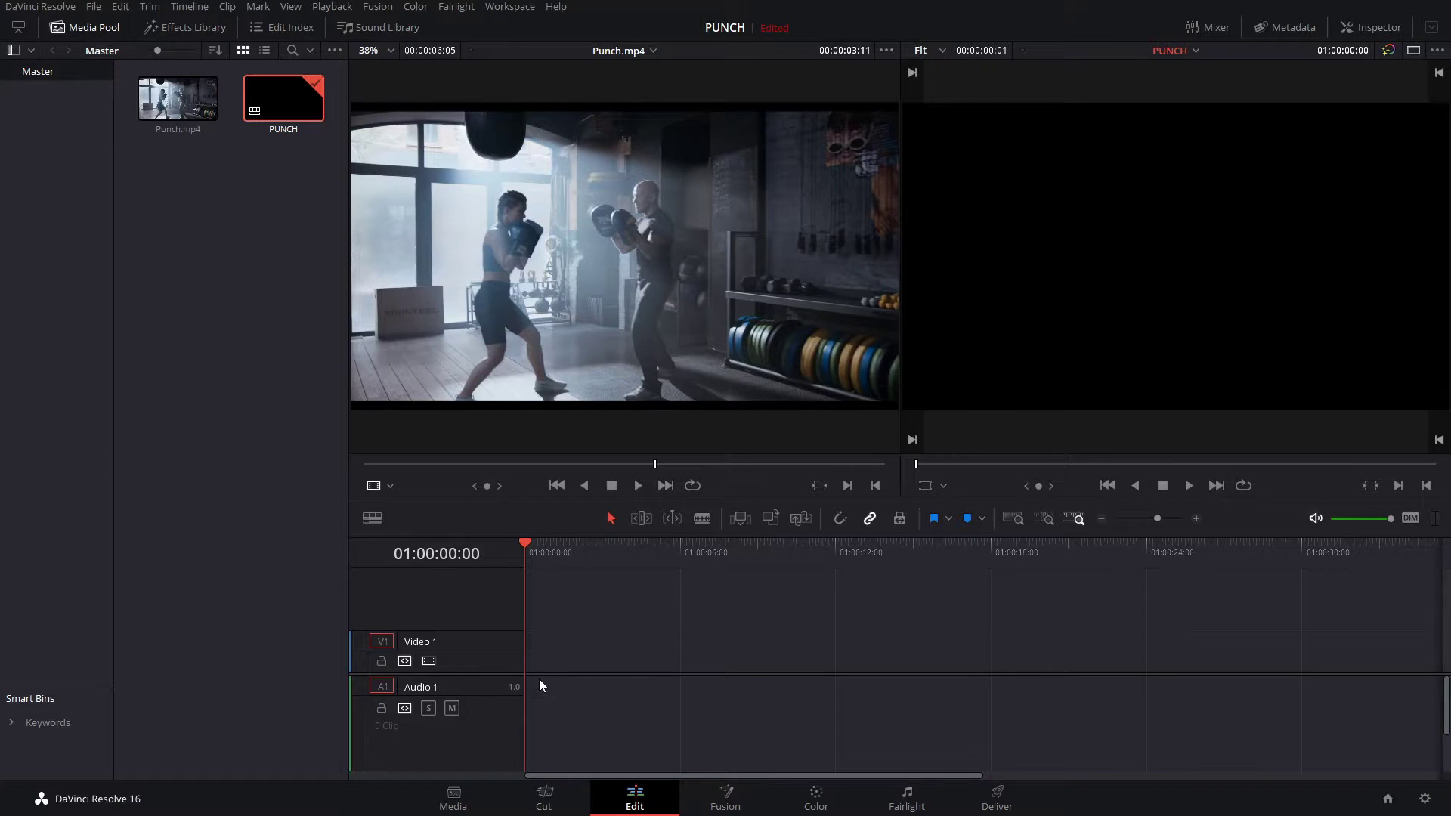
Step: Add Punch.mp4 to the PUNCH timeline's video track and play it back
left_click_drag(198, 113, 606, 686)
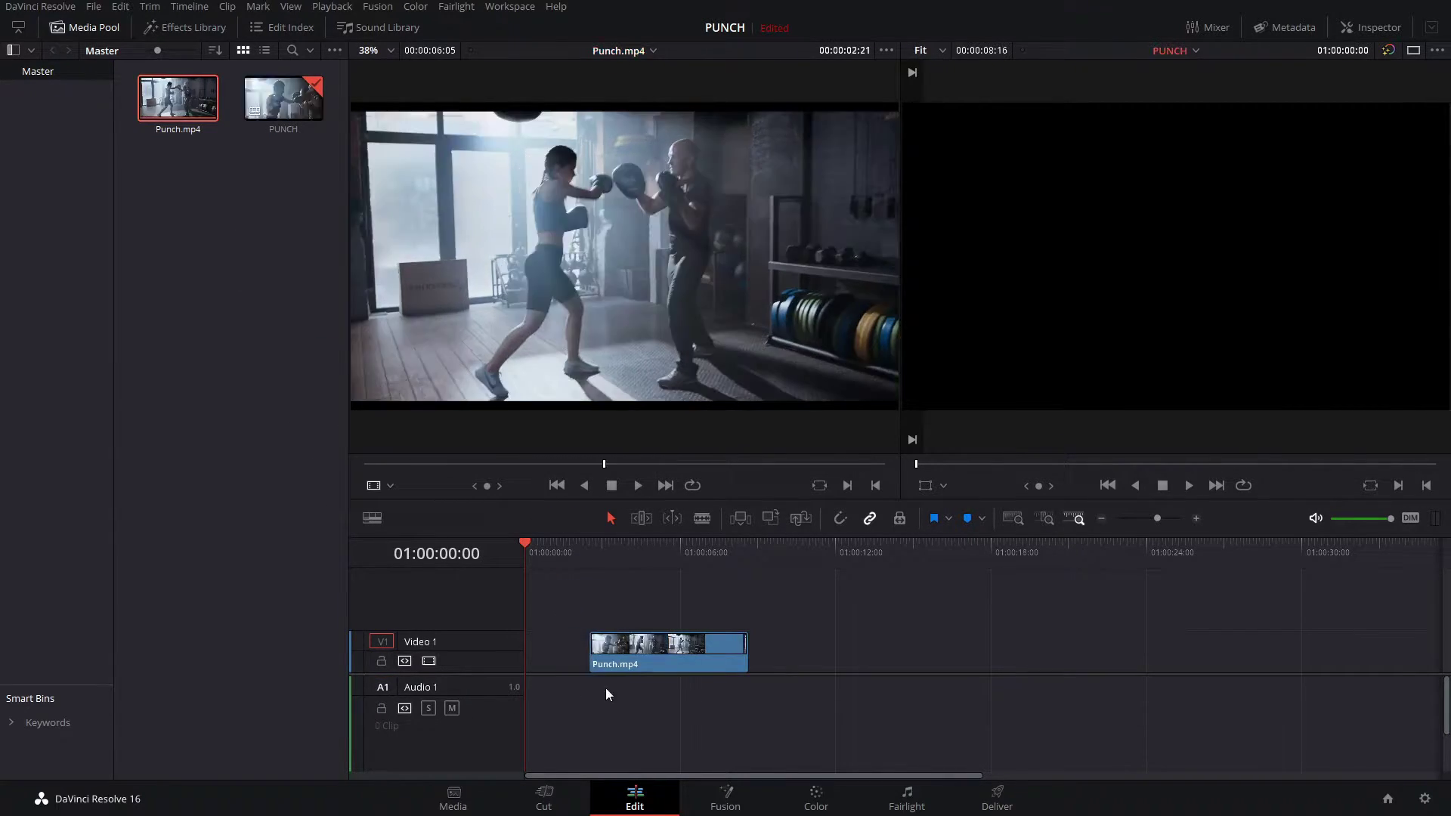
left_click(605, 553)
key("space")
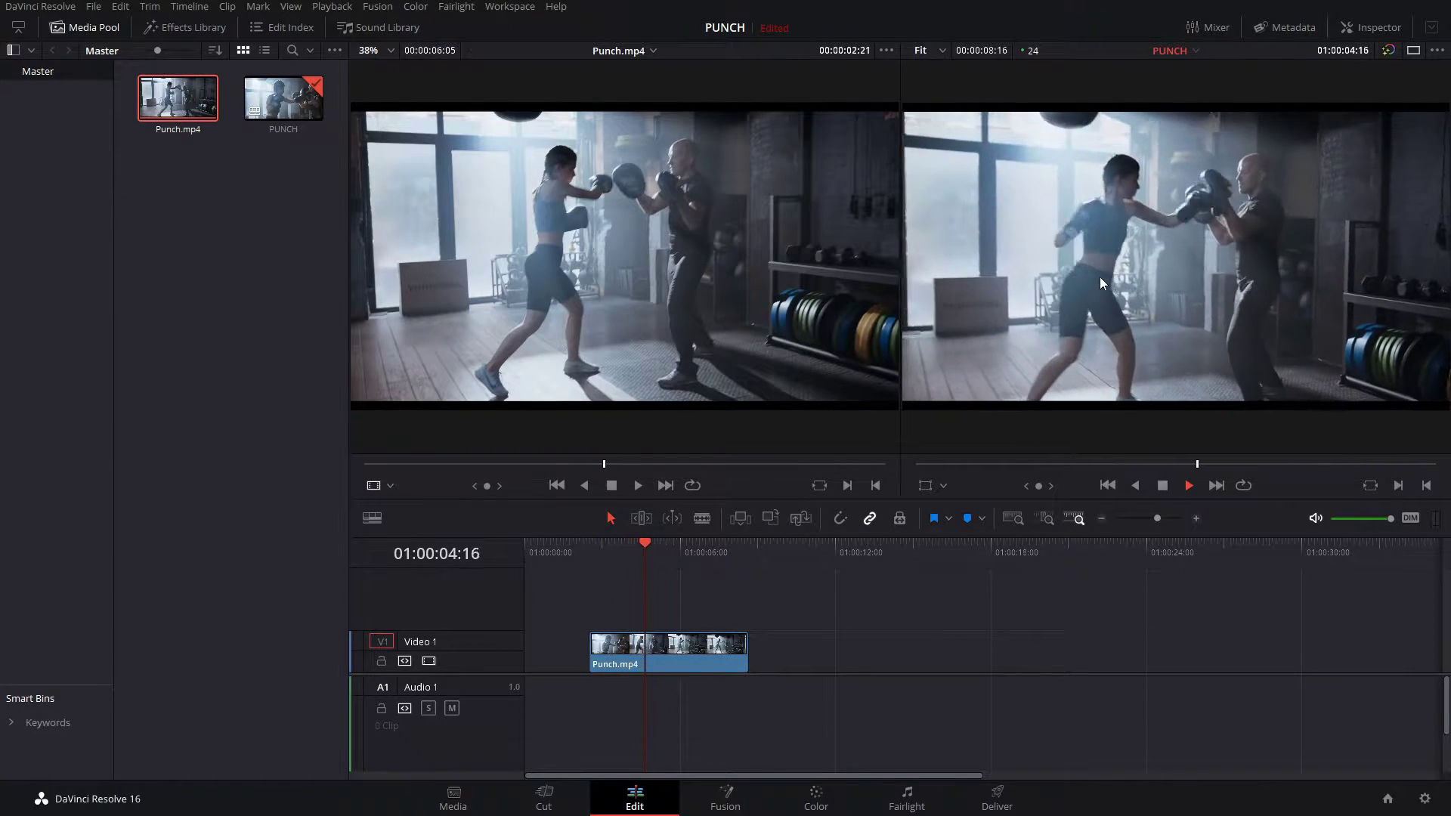
key("space")
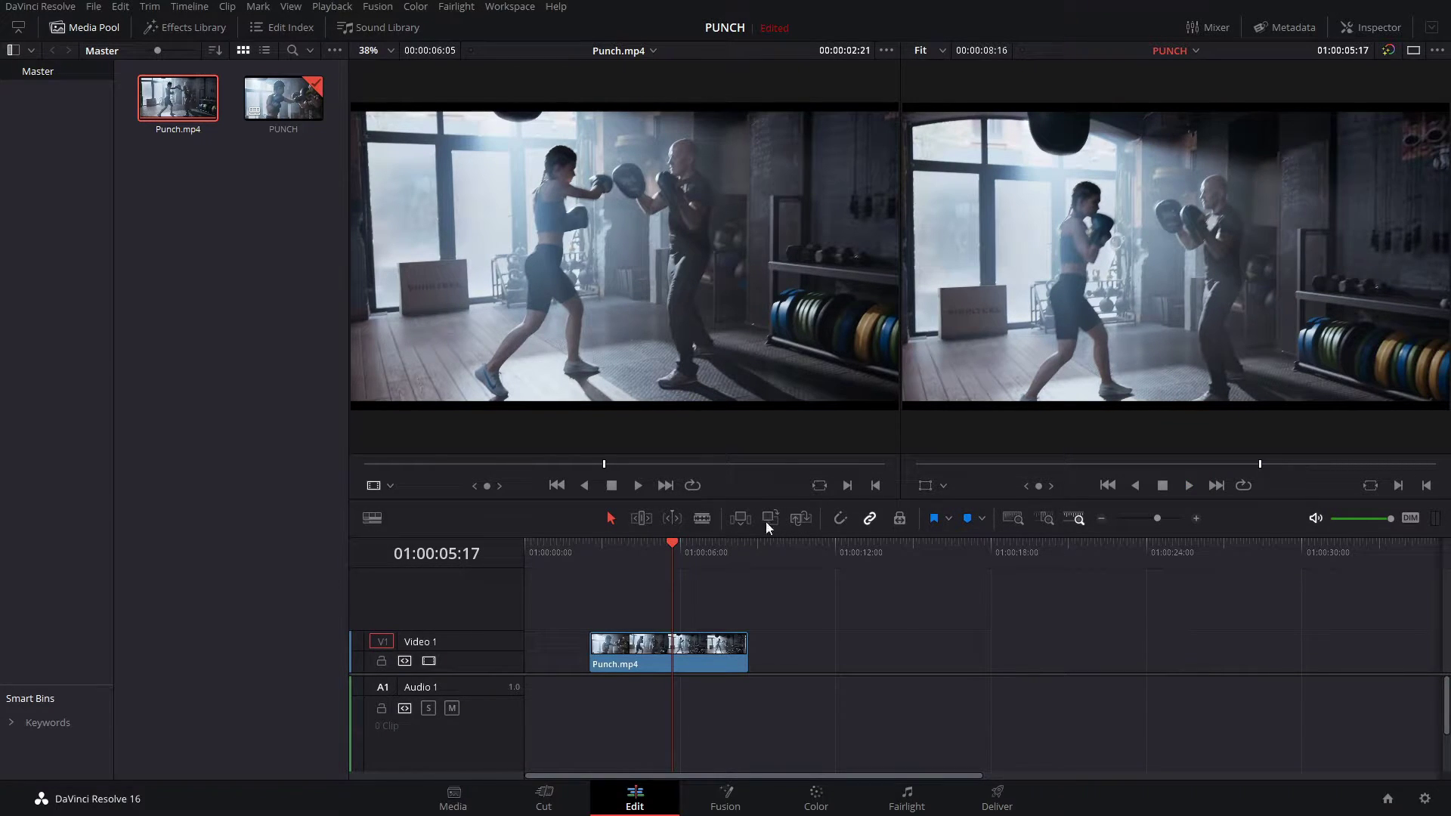
Step: Replay from 01:00:03:16, park the playhead at 01:00:02:22, and hide the media pool
left_click(620, 555)
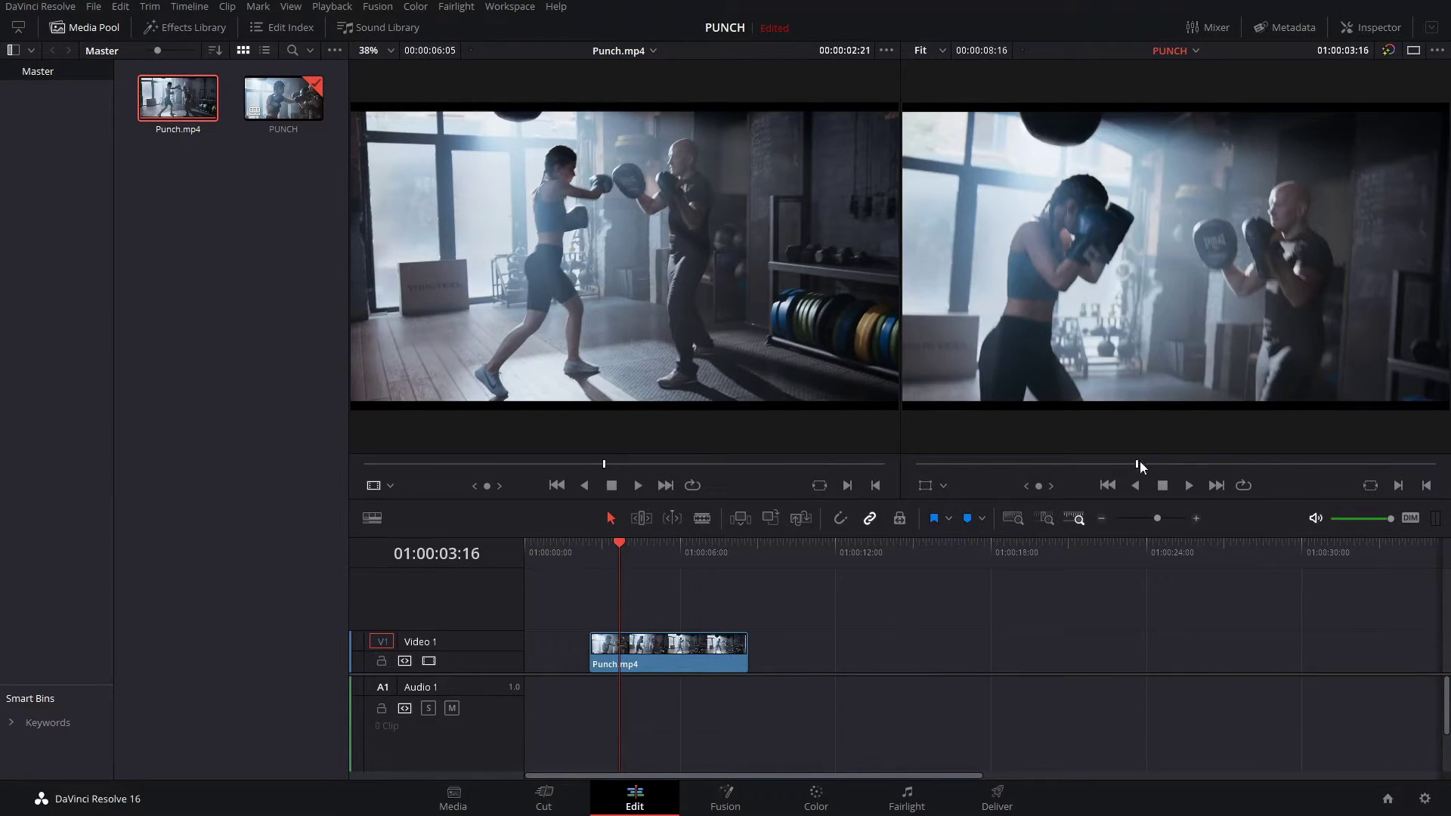
key("space")
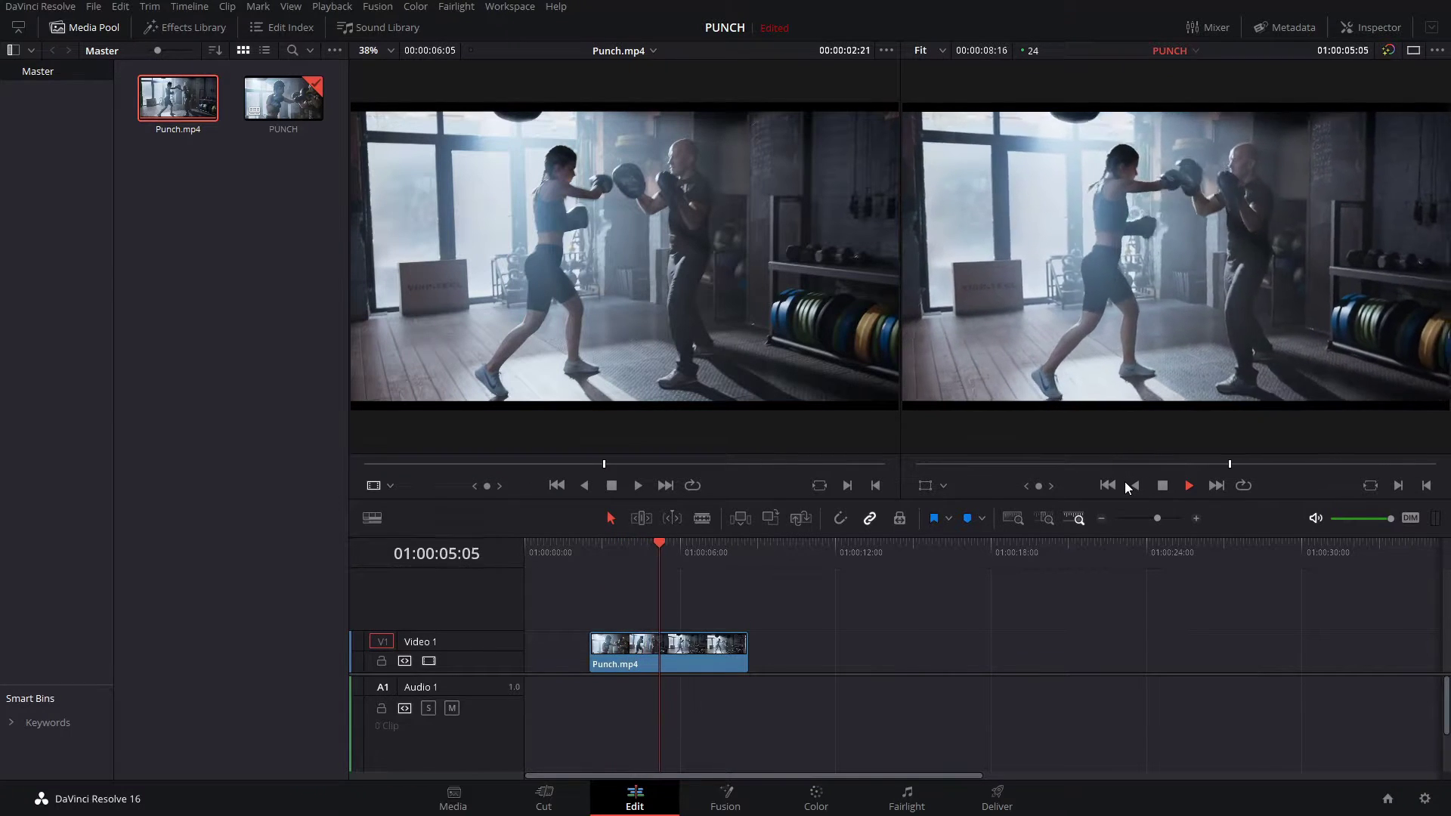
key("space")
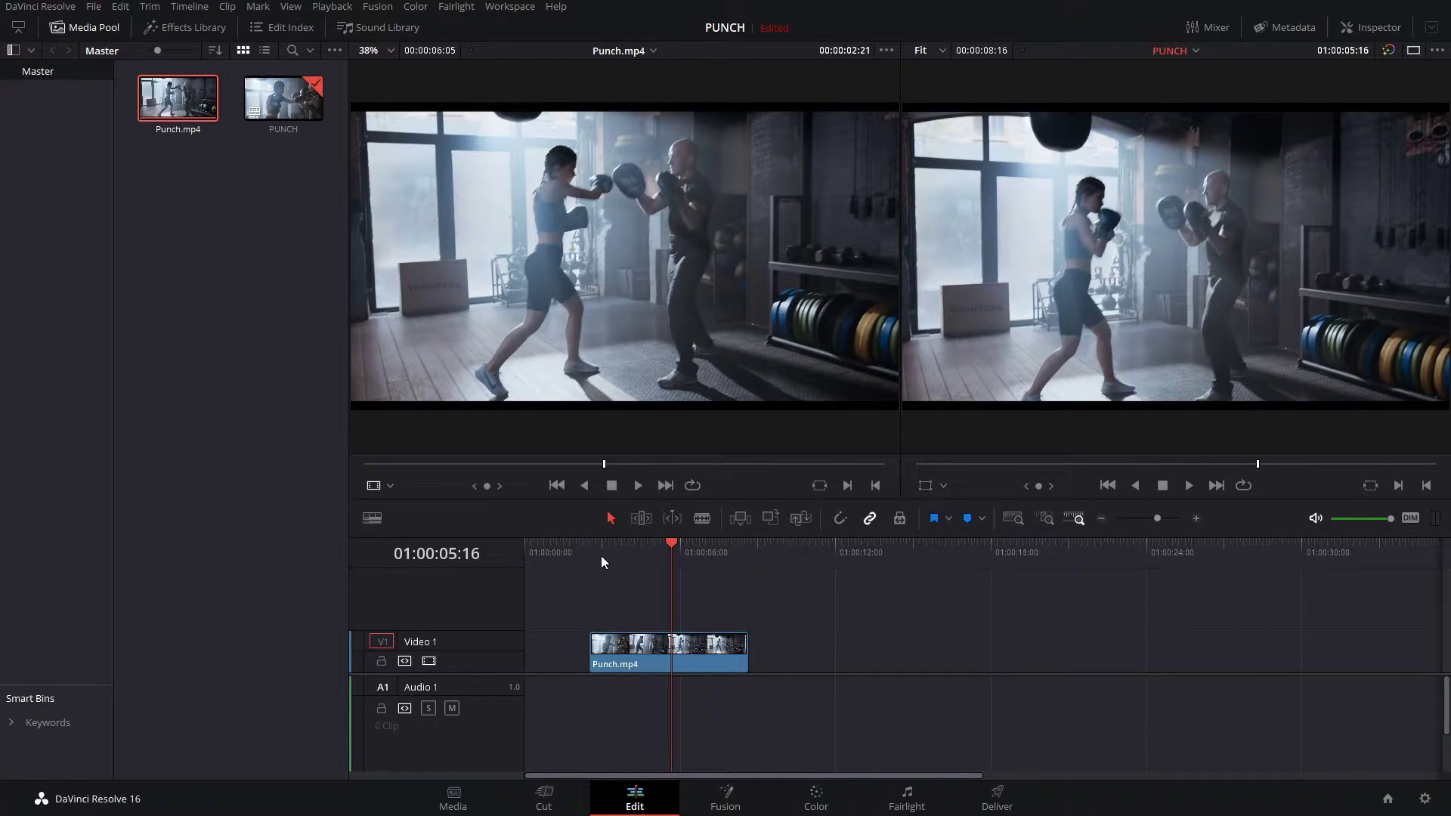
left_click(600, 563)
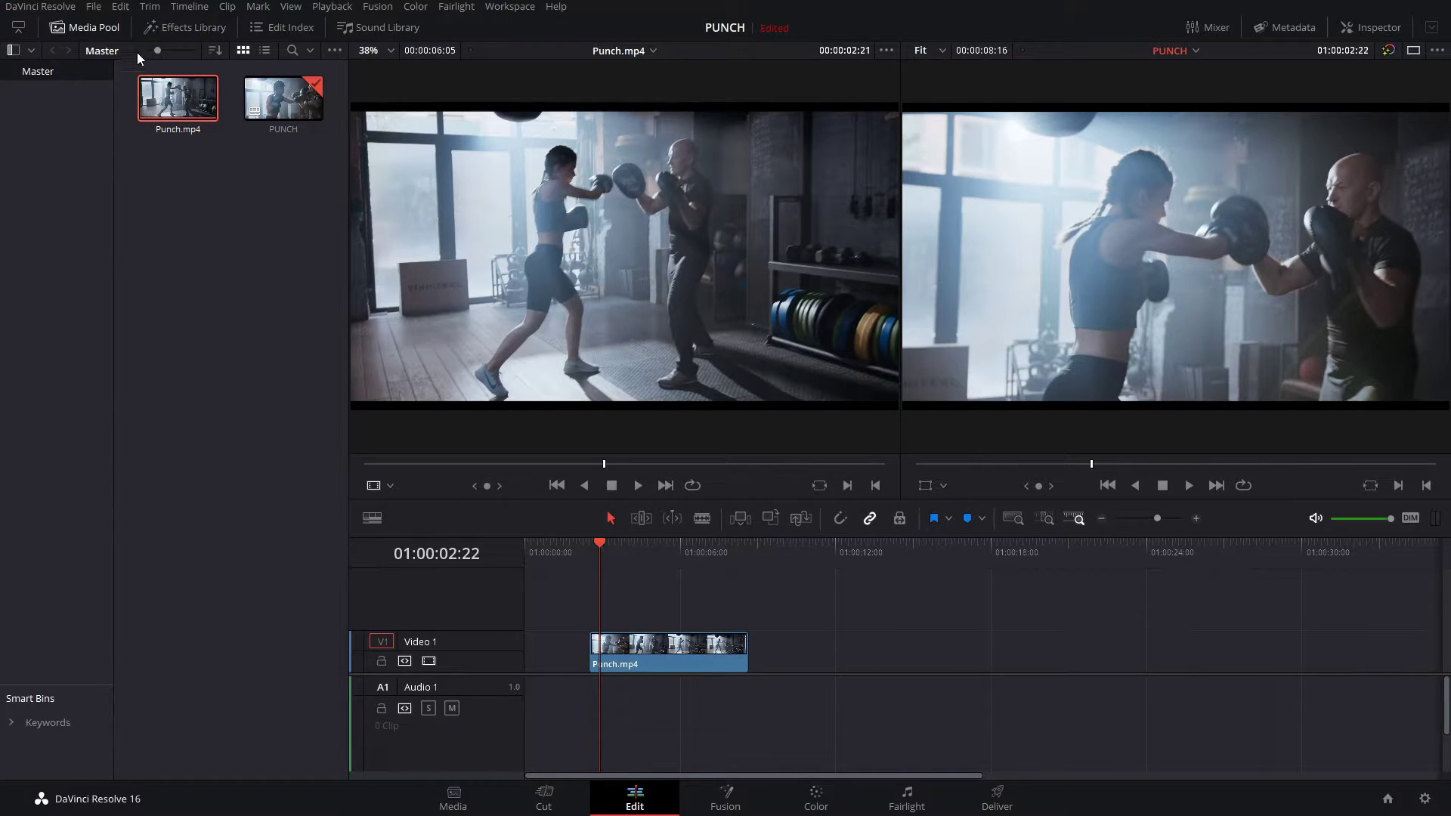
left_click(98, 26)
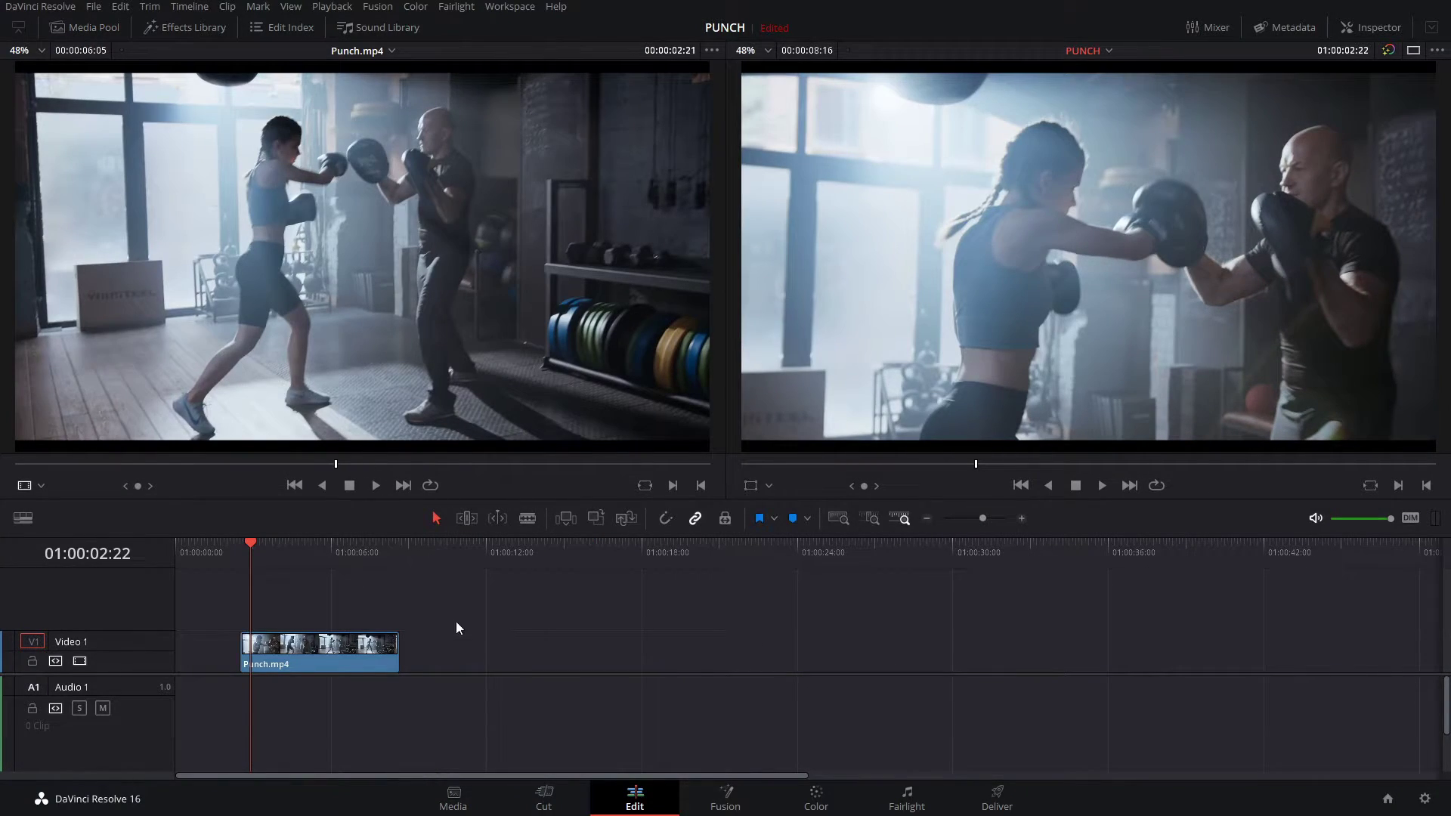
mouse_move(357, 647)
Step: Switch to the Fairlight page and select the Audio 1, then Video 1 tracks
left_click(907, 804)
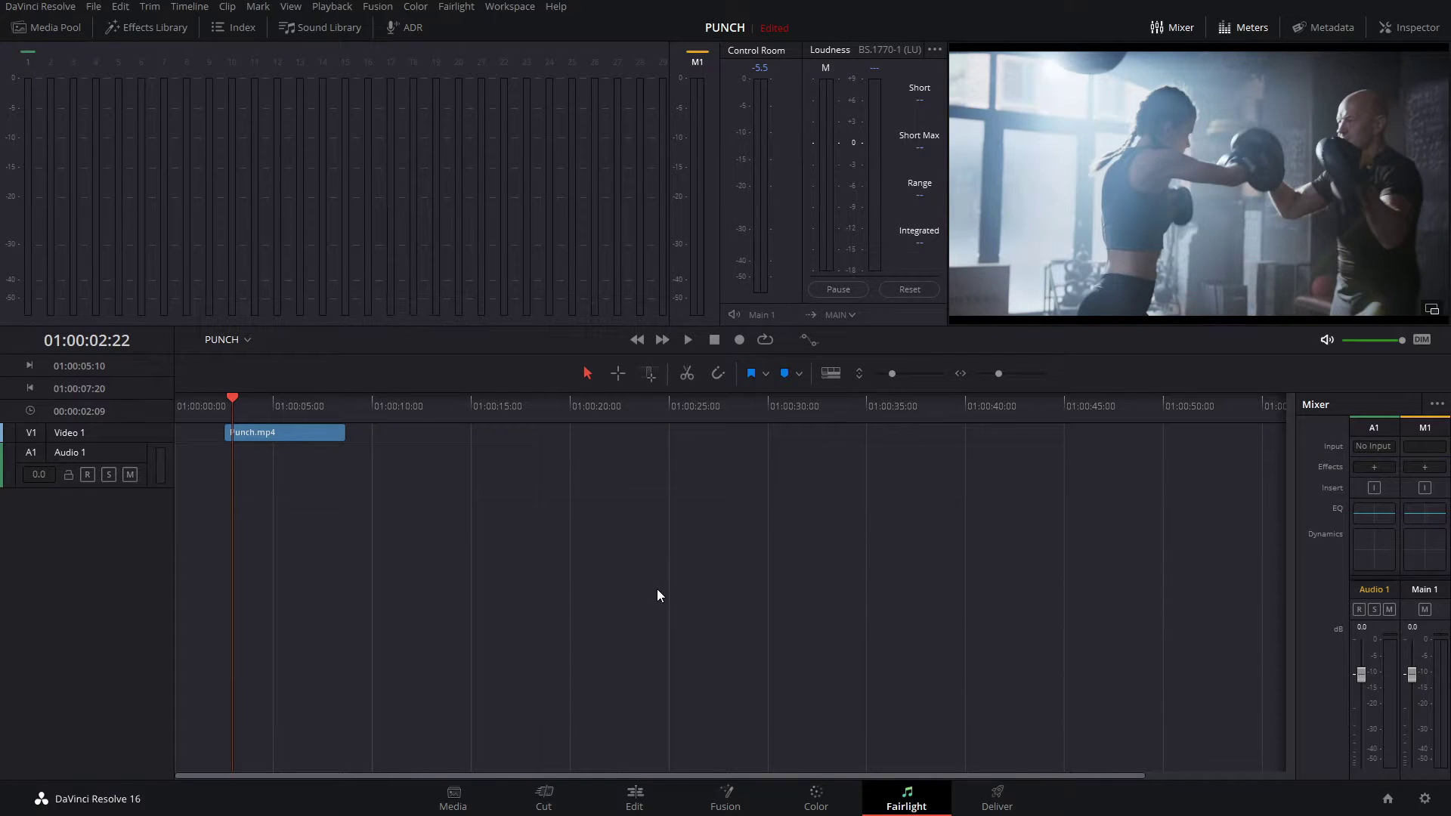
left_click(94, 554)
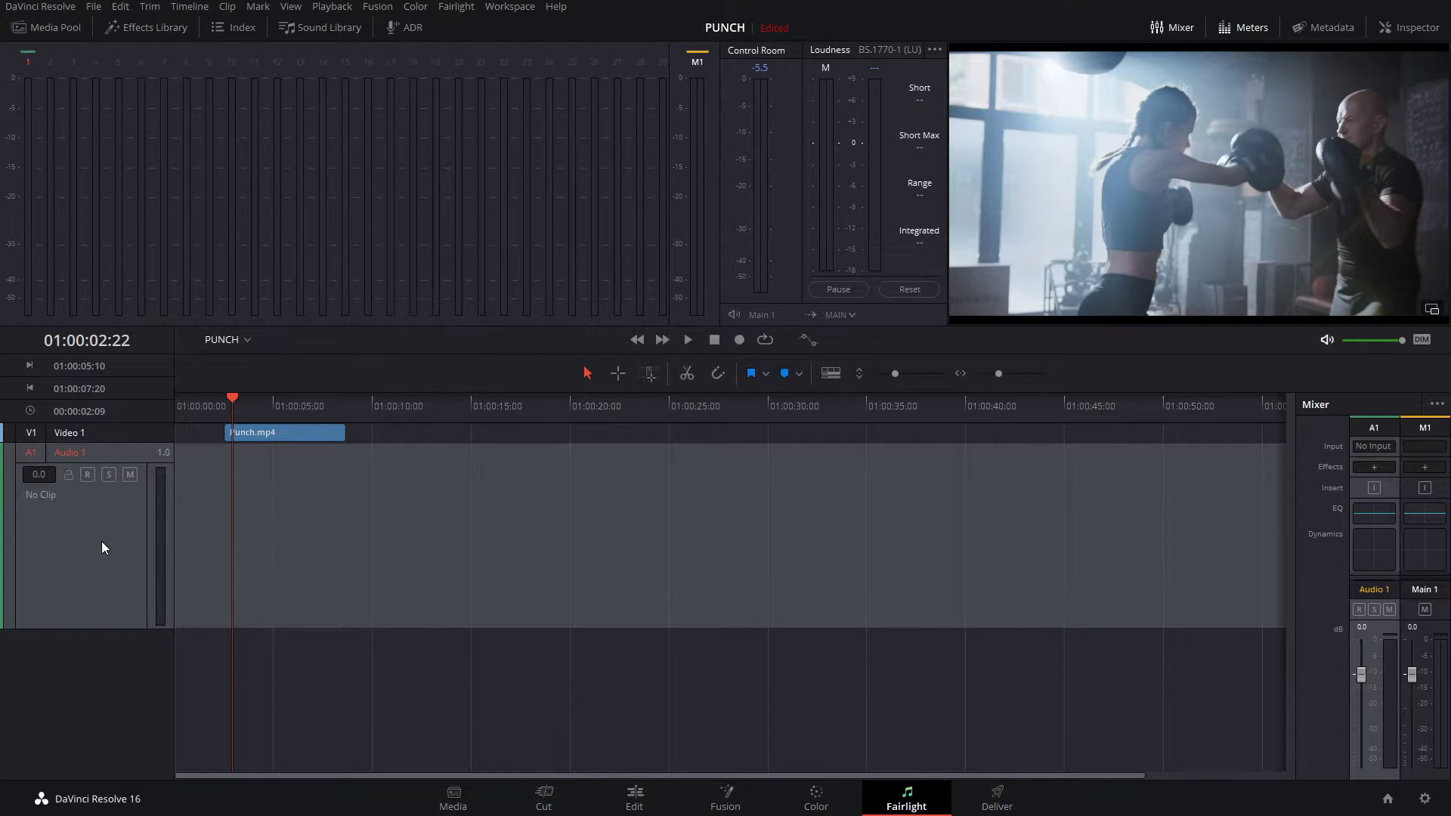
left_click(121, 432)
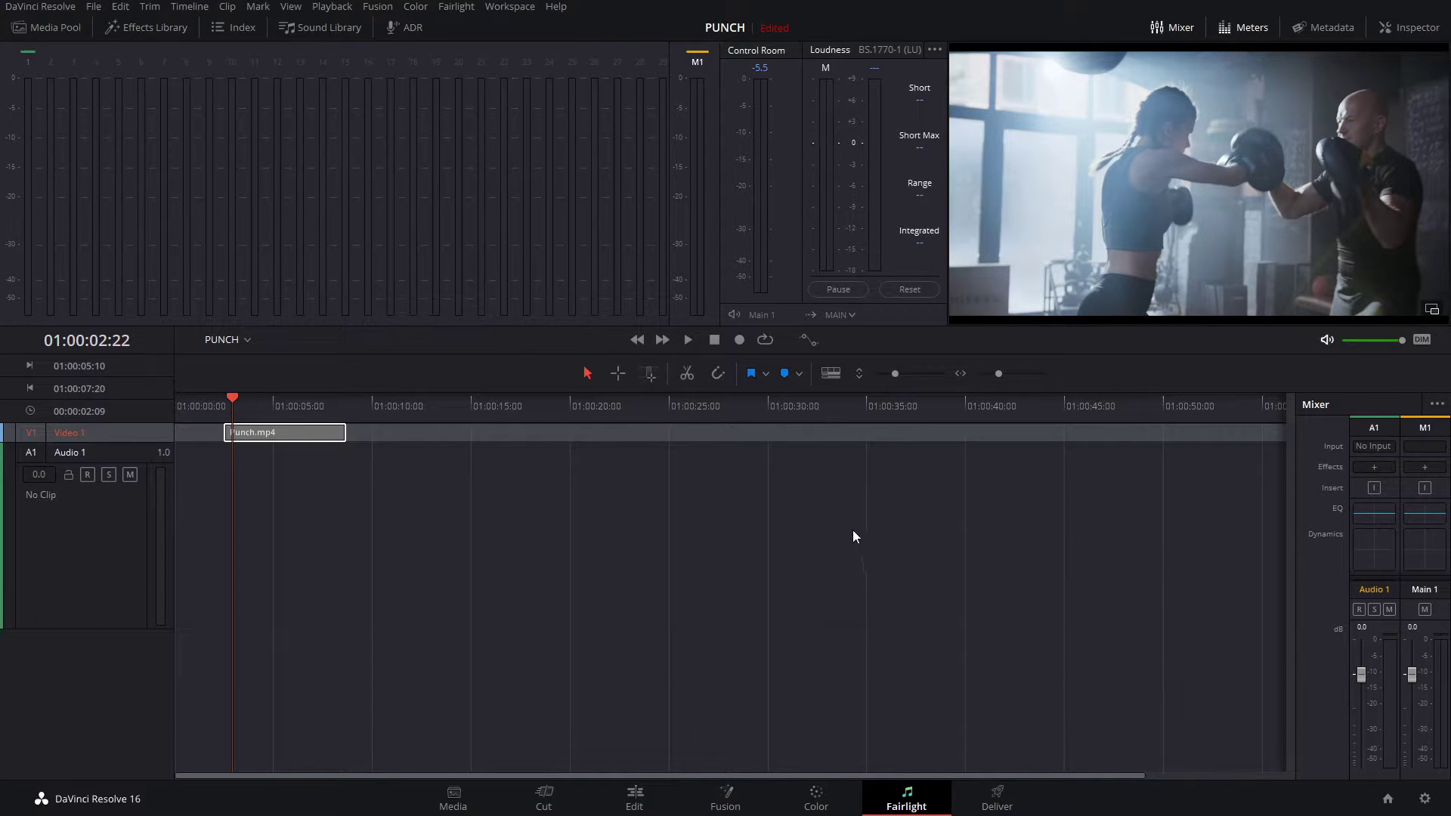
Step: Hide and then re-show the video track via Timeline View Options
left_click(831, 373)
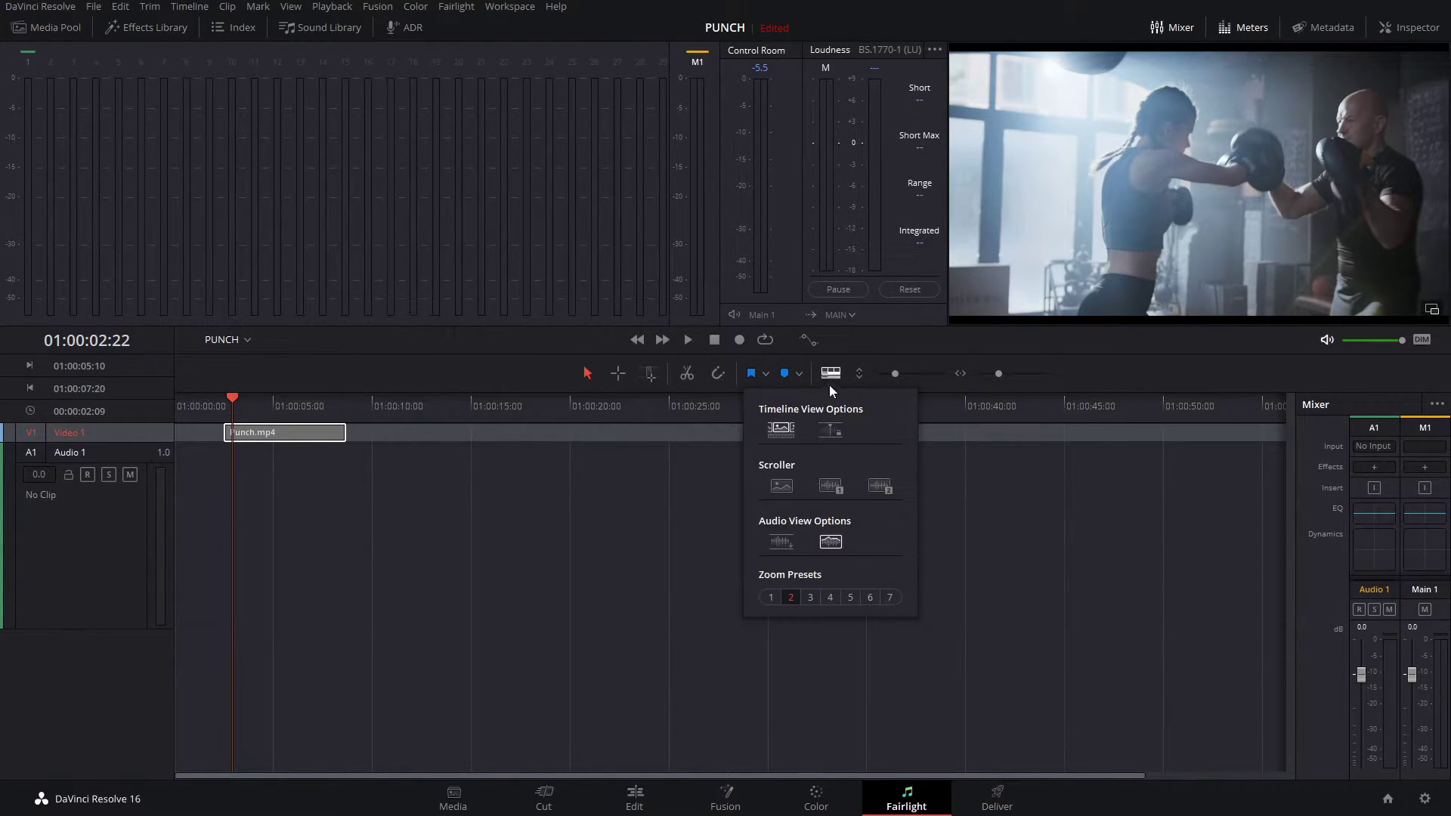
left_click(781, 430)
left_click(782, 431)
left_click(831, 373)
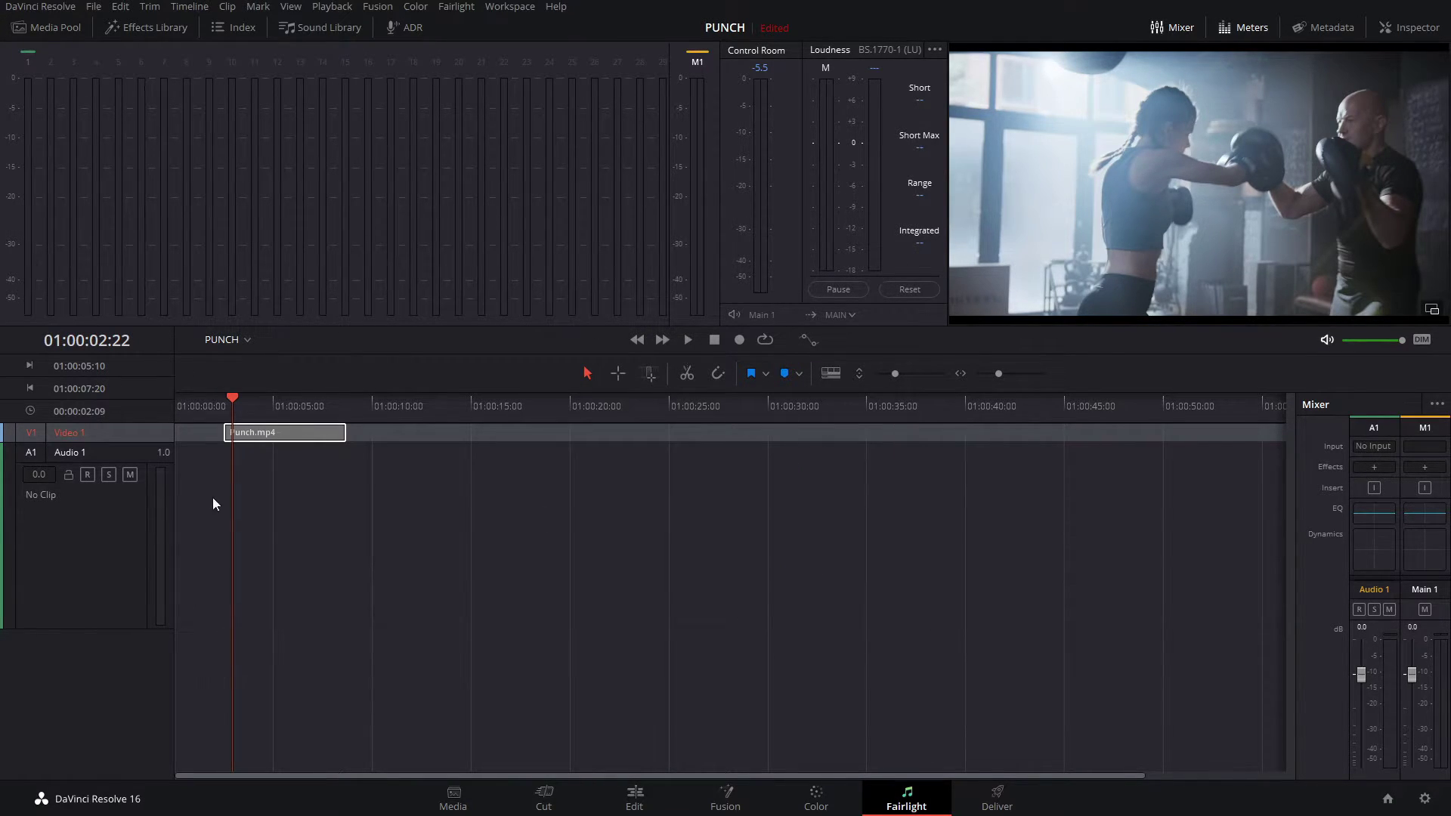
Step: Zoom in on the clip, deselect it, and park the playhead at 01:00:02:12
scroll(272, 508, "up", 5)
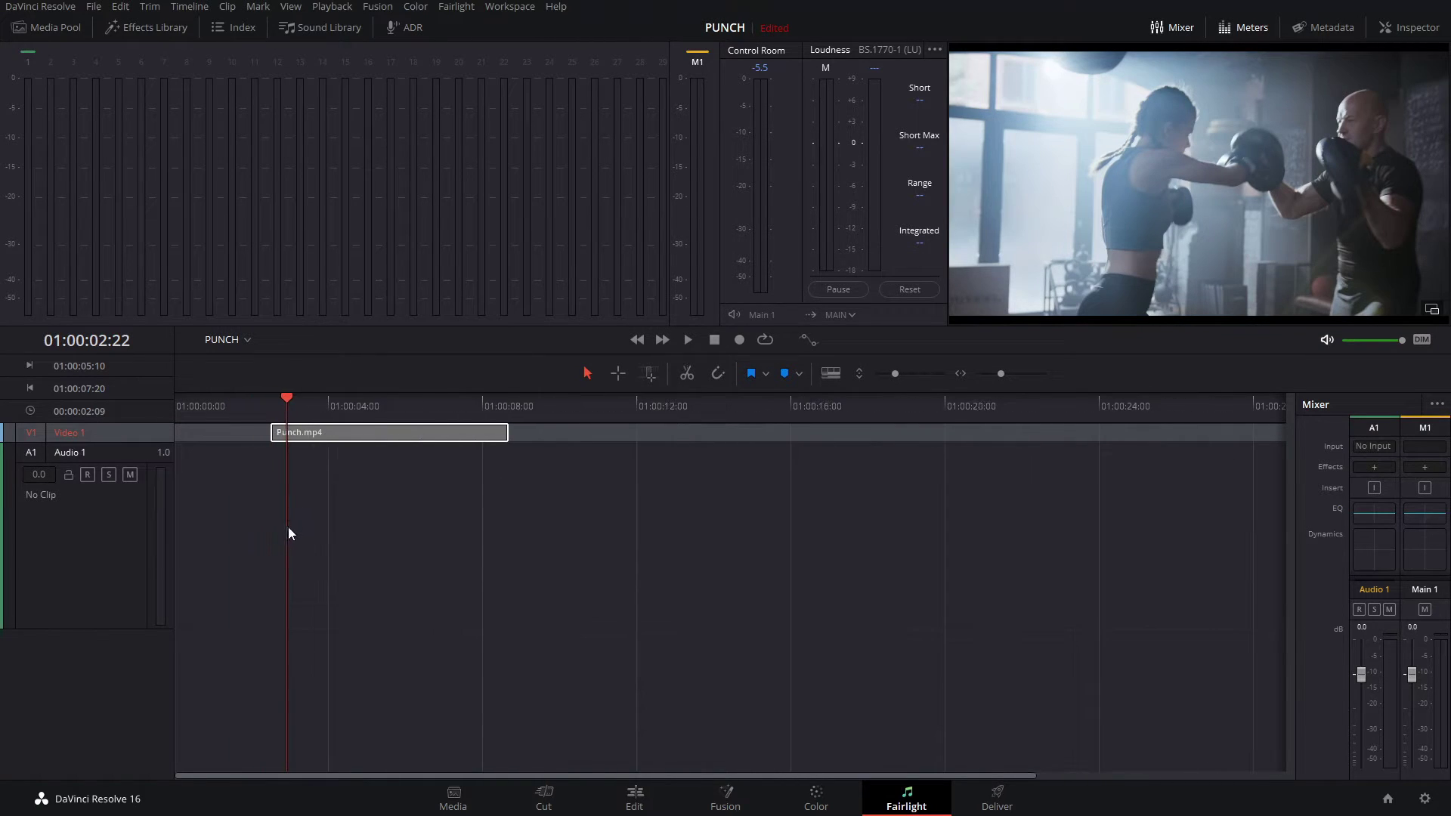
scroll(310, 545, "up", 2)
left_click(414, 548)
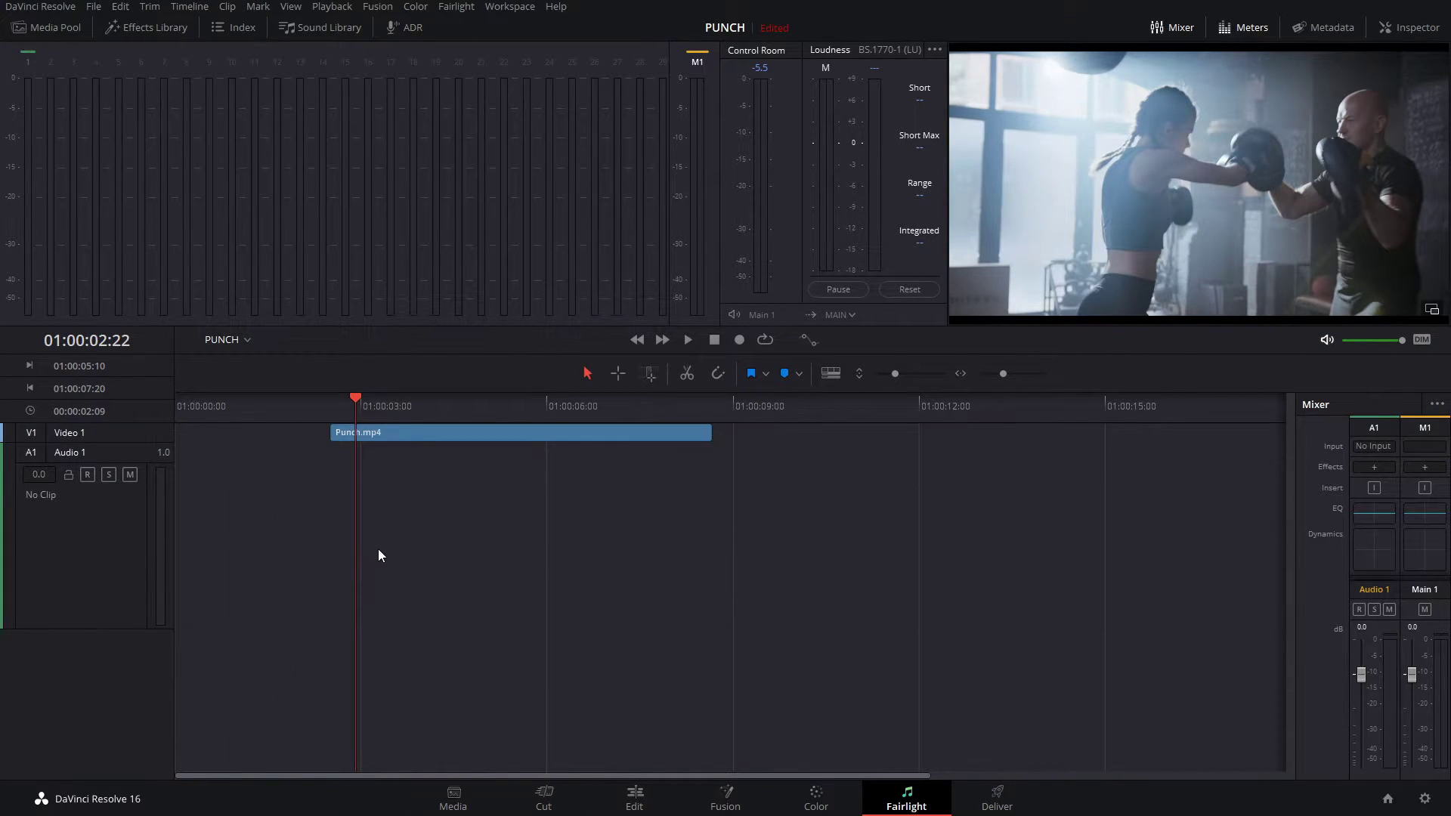
left_click(333, 409)
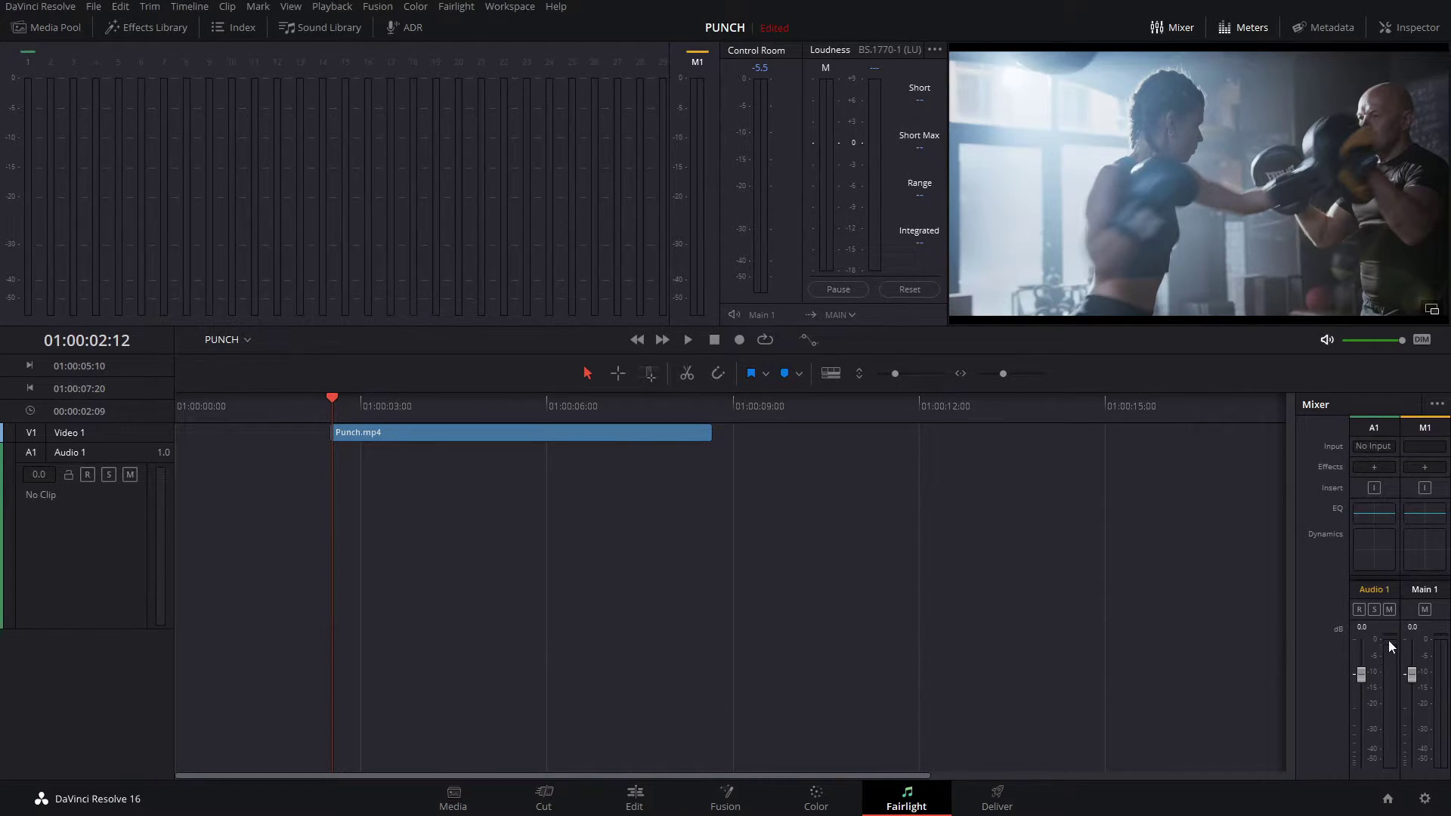
Step: Patch input source 1 (Master L) to the Audio 1 track in Patch Input/Output
left_click(89, 555)
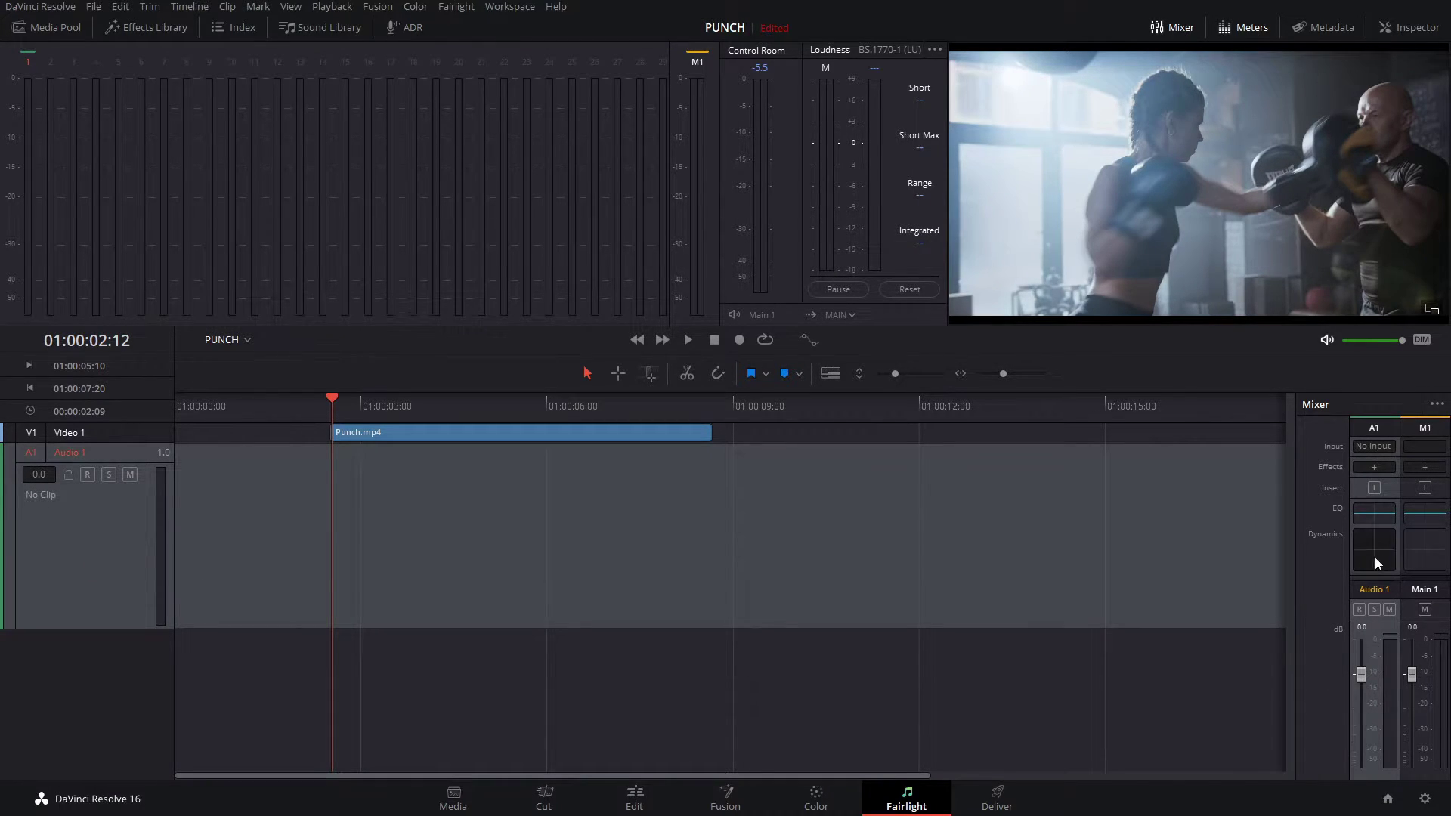
left_click(1363, 446)
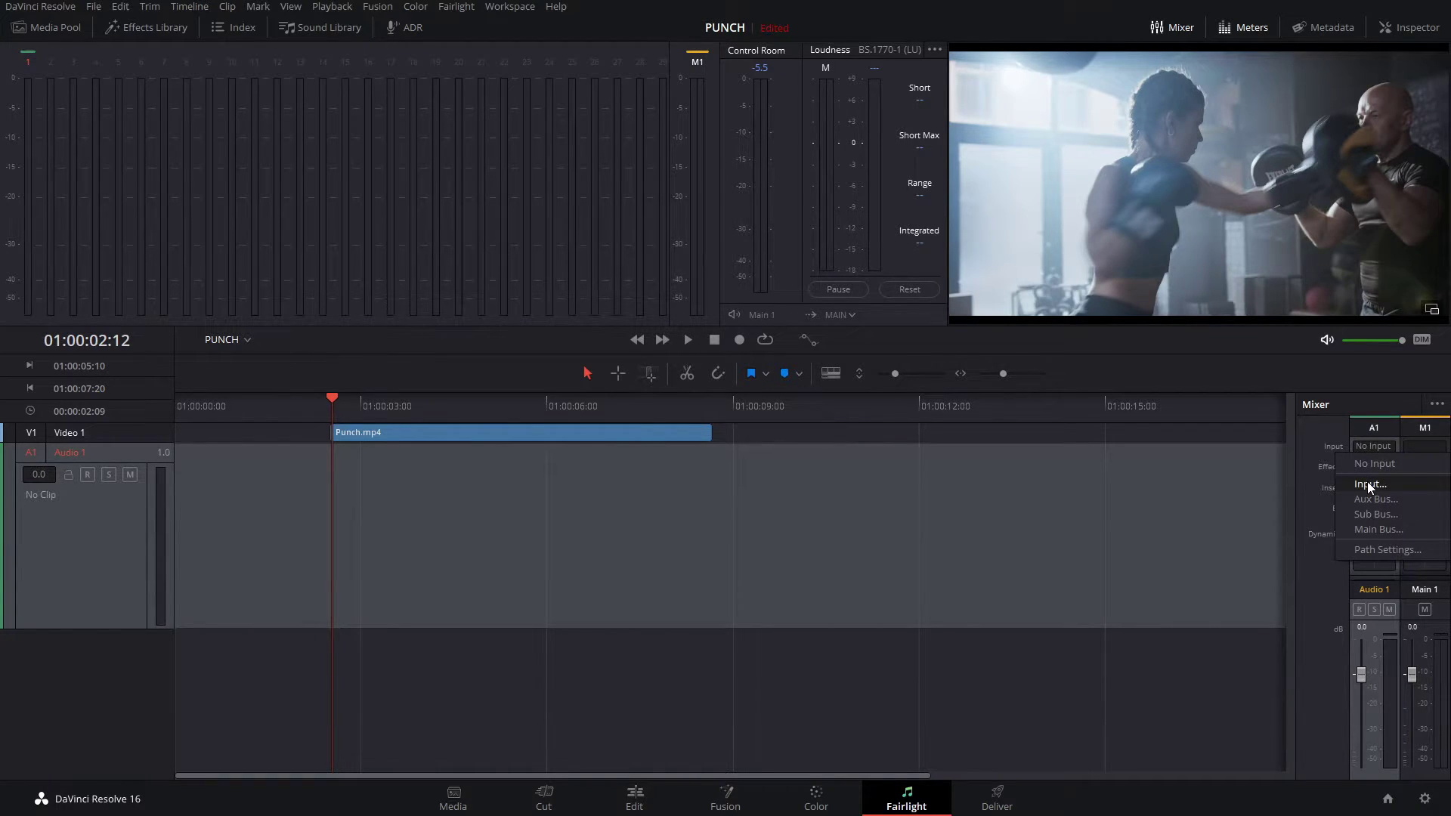
left_click(1367, 482)
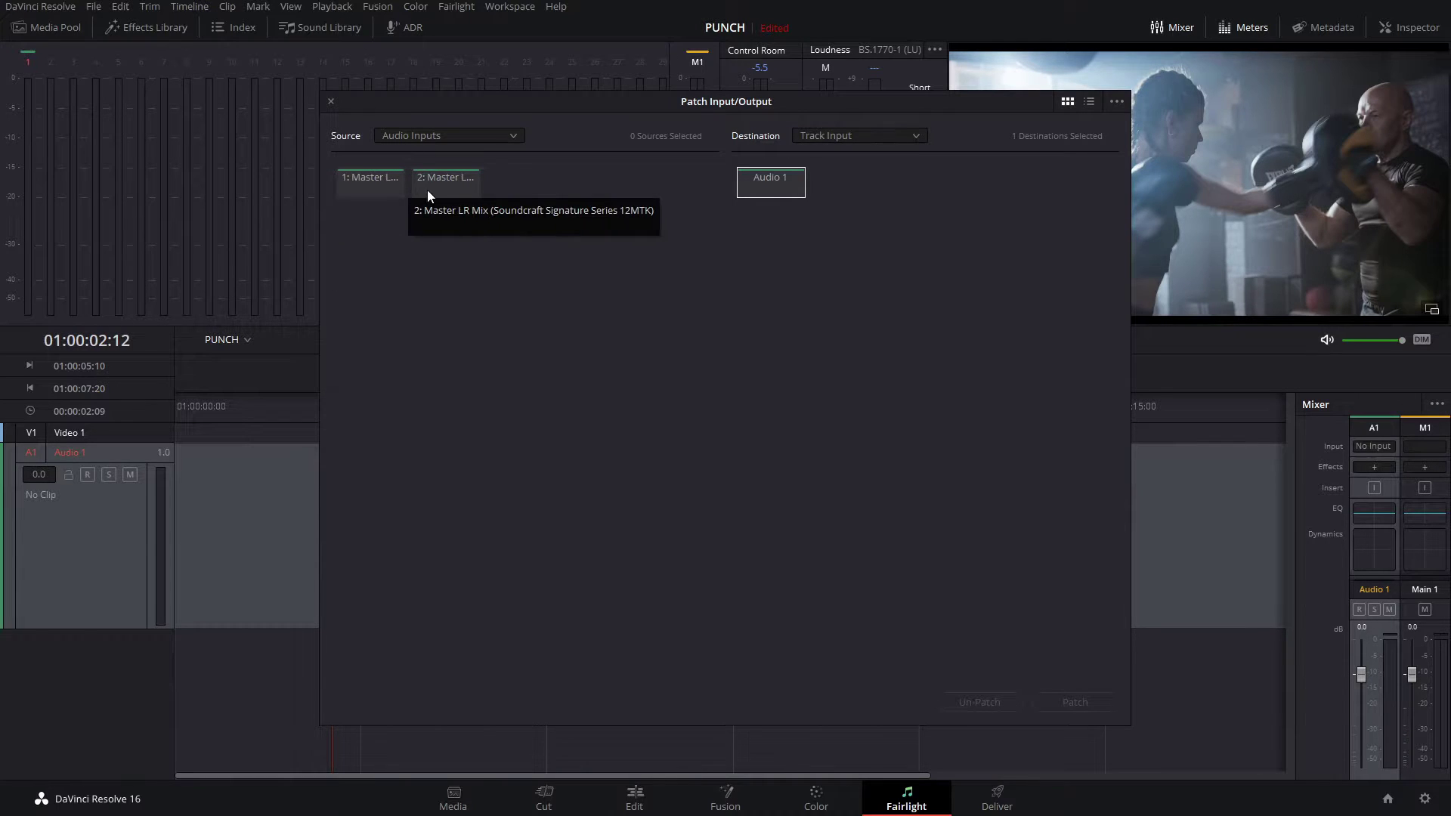
left_click(375, 187)
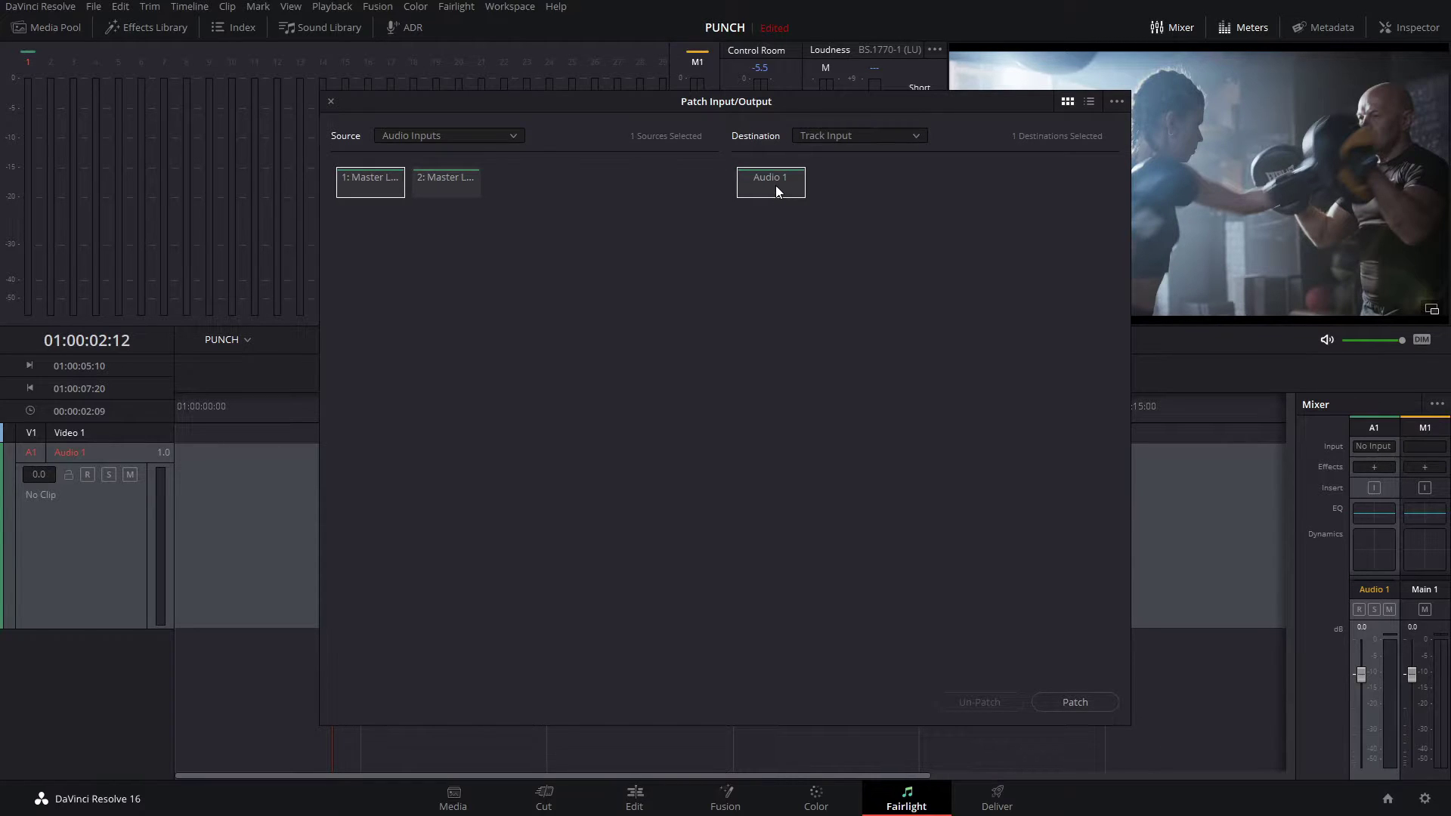
left_click(1076, 706)
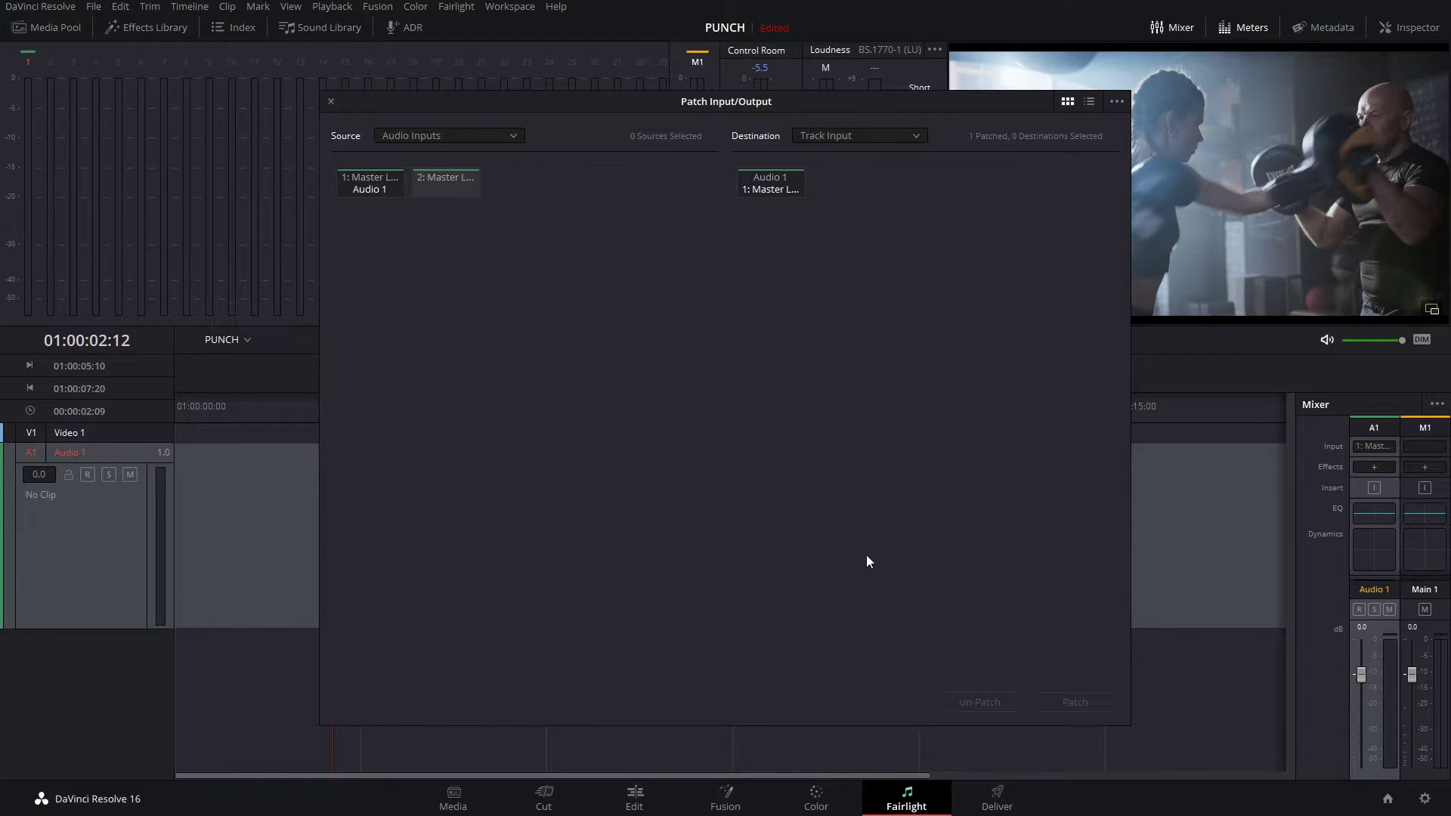
left_click(331, 101)
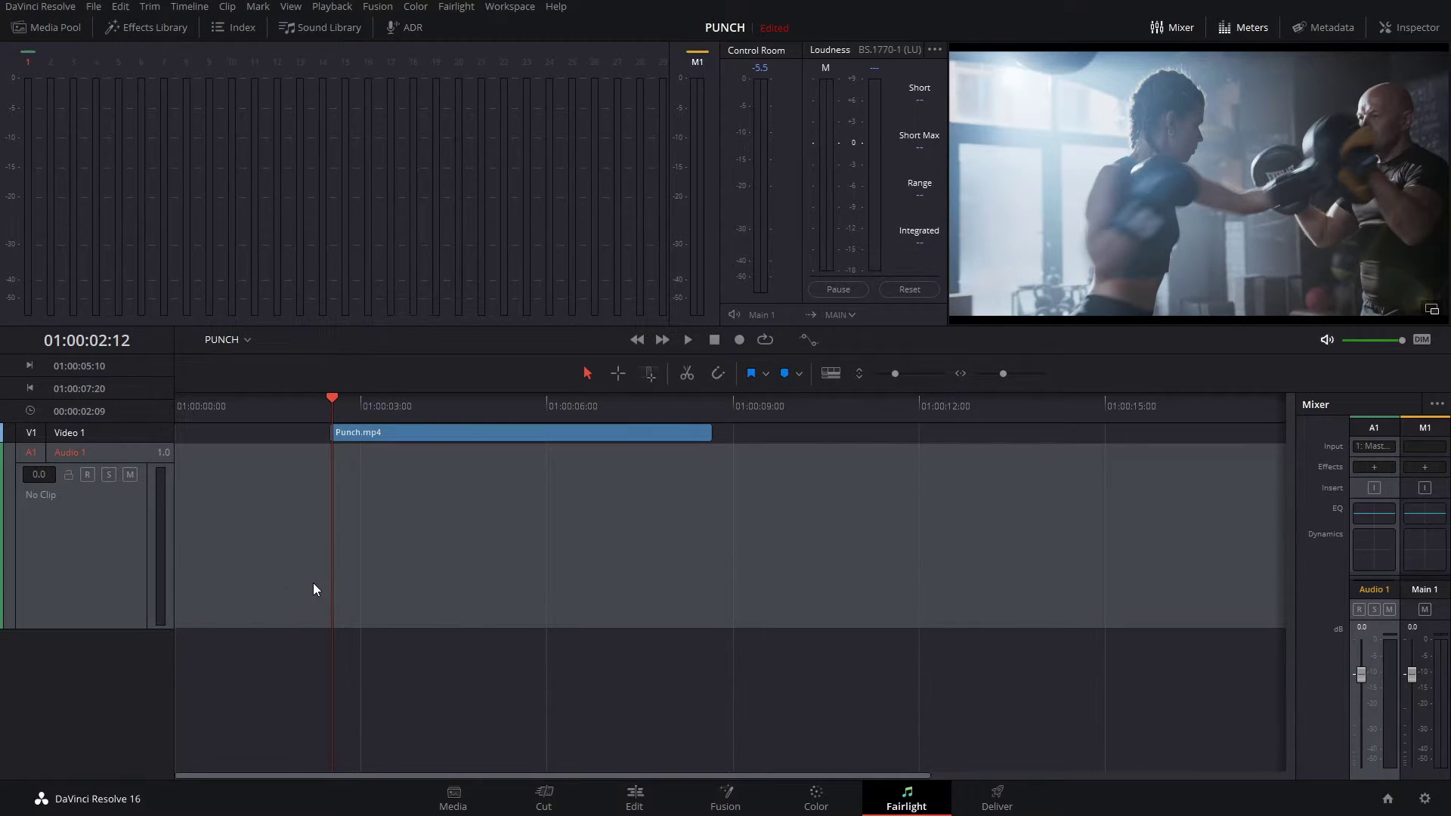
Step: Arm Audio 1, record a short first take, disarm it, and bring up its input menu
left_click(87, 474)
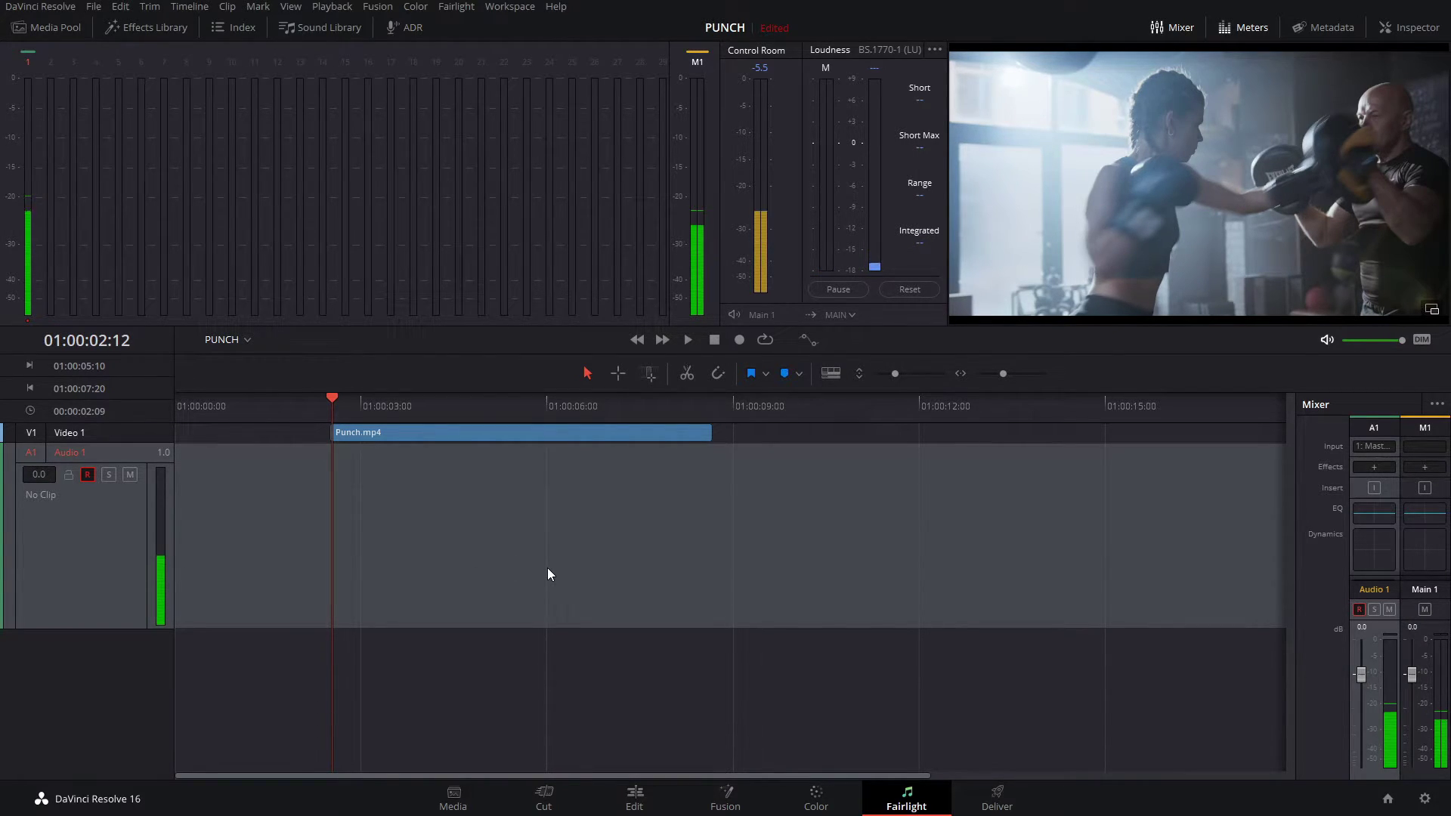
left_click(738, 341)
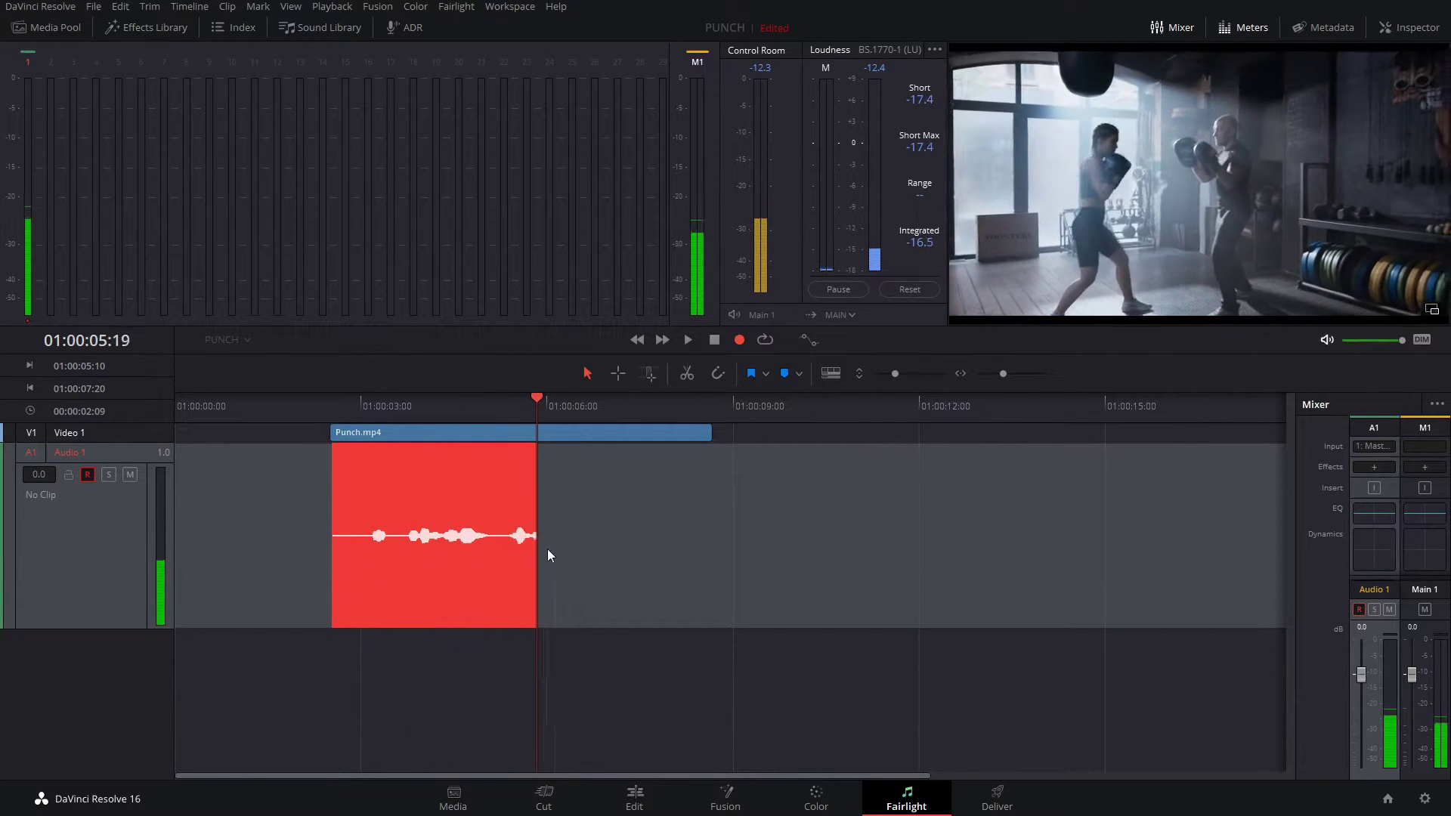
left_click(714, 340)
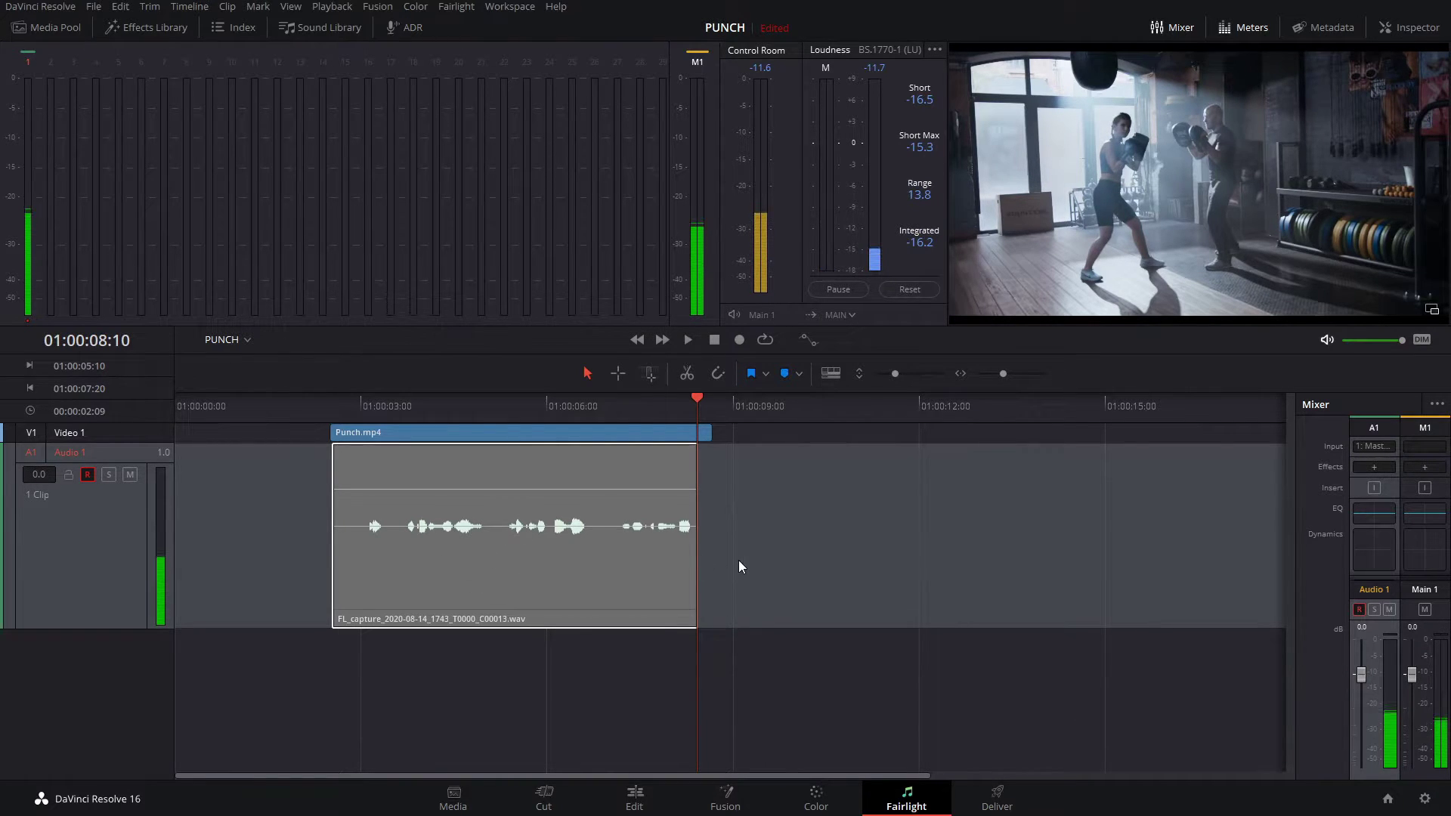
left_click(86, 476)
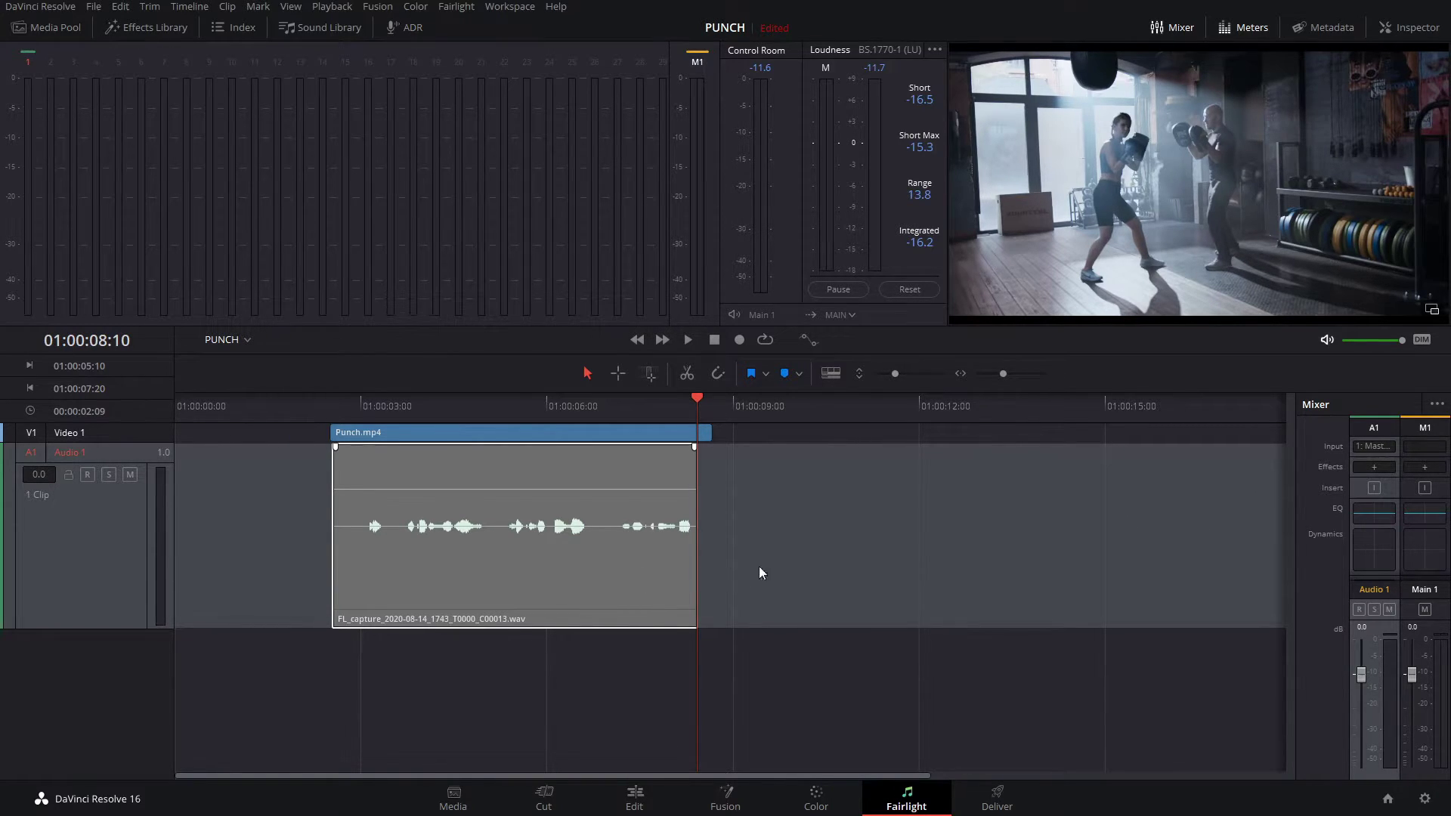
left_click(1367, 443)
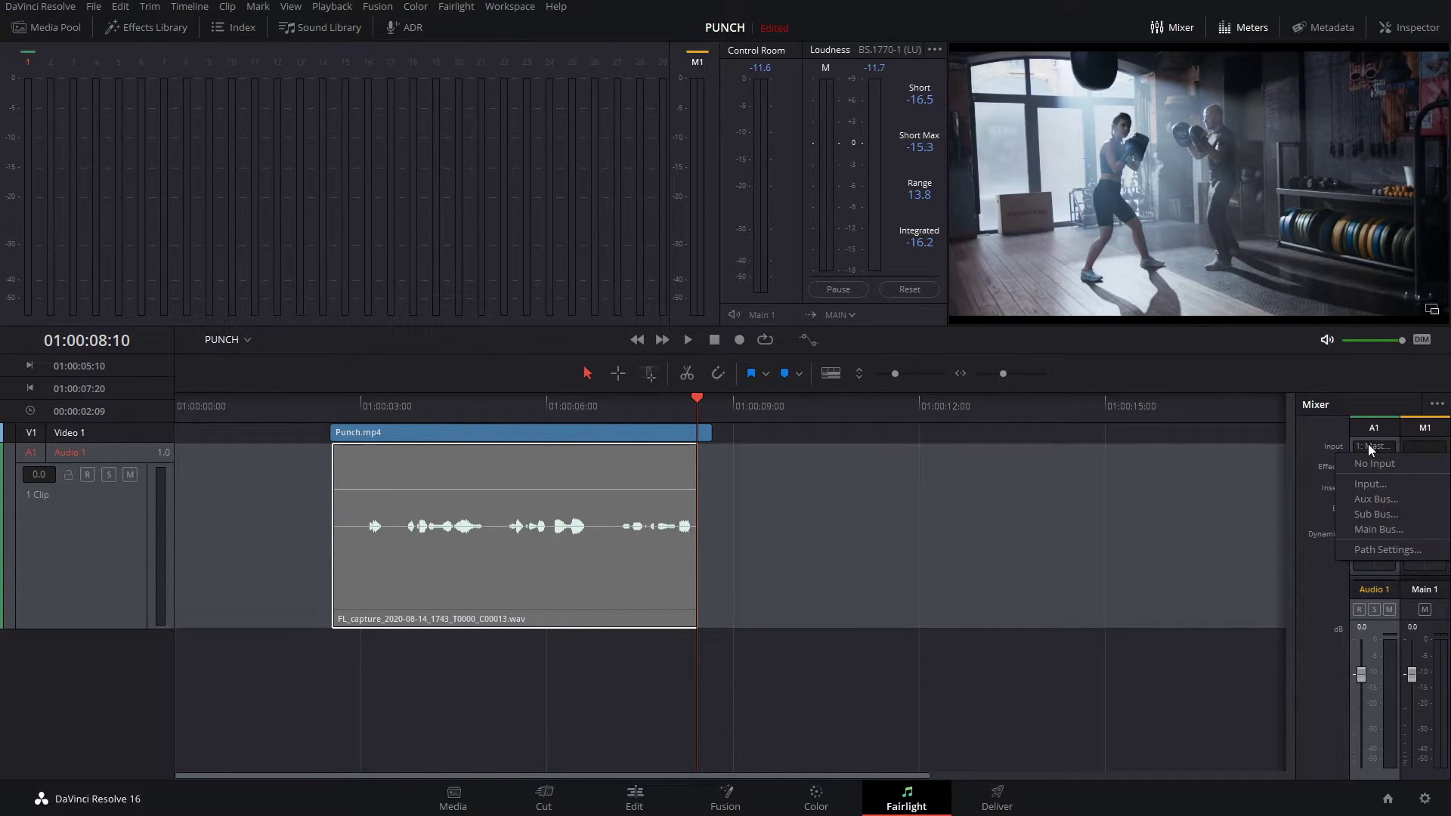
Step: Open Audio 1's Path Settings and turn its record level down to silence
left_click(1379, 550)
left_click_drag(886, 616, 1073, 457)
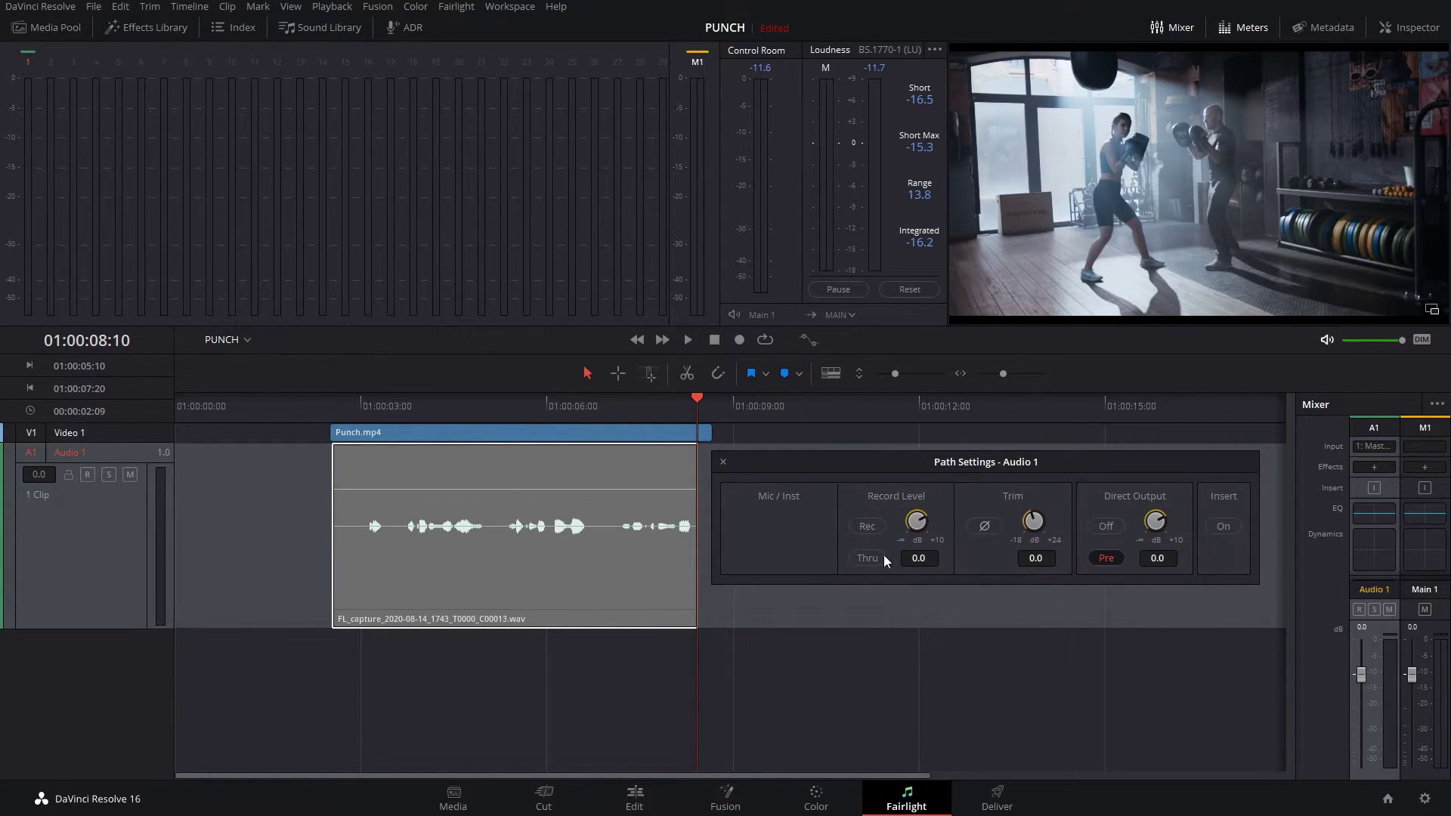
left_click(867, 526)
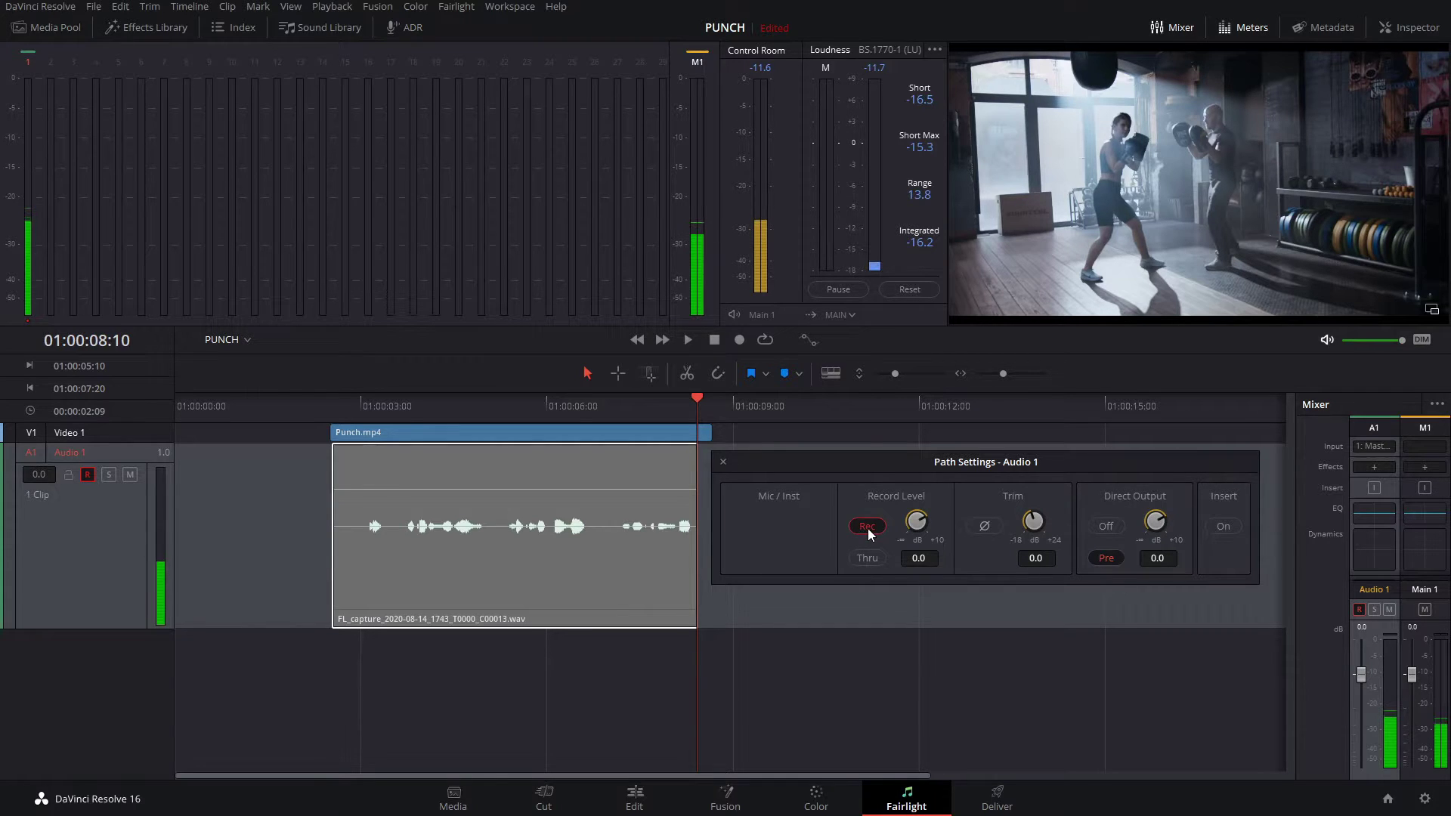
left_click(867, 527)
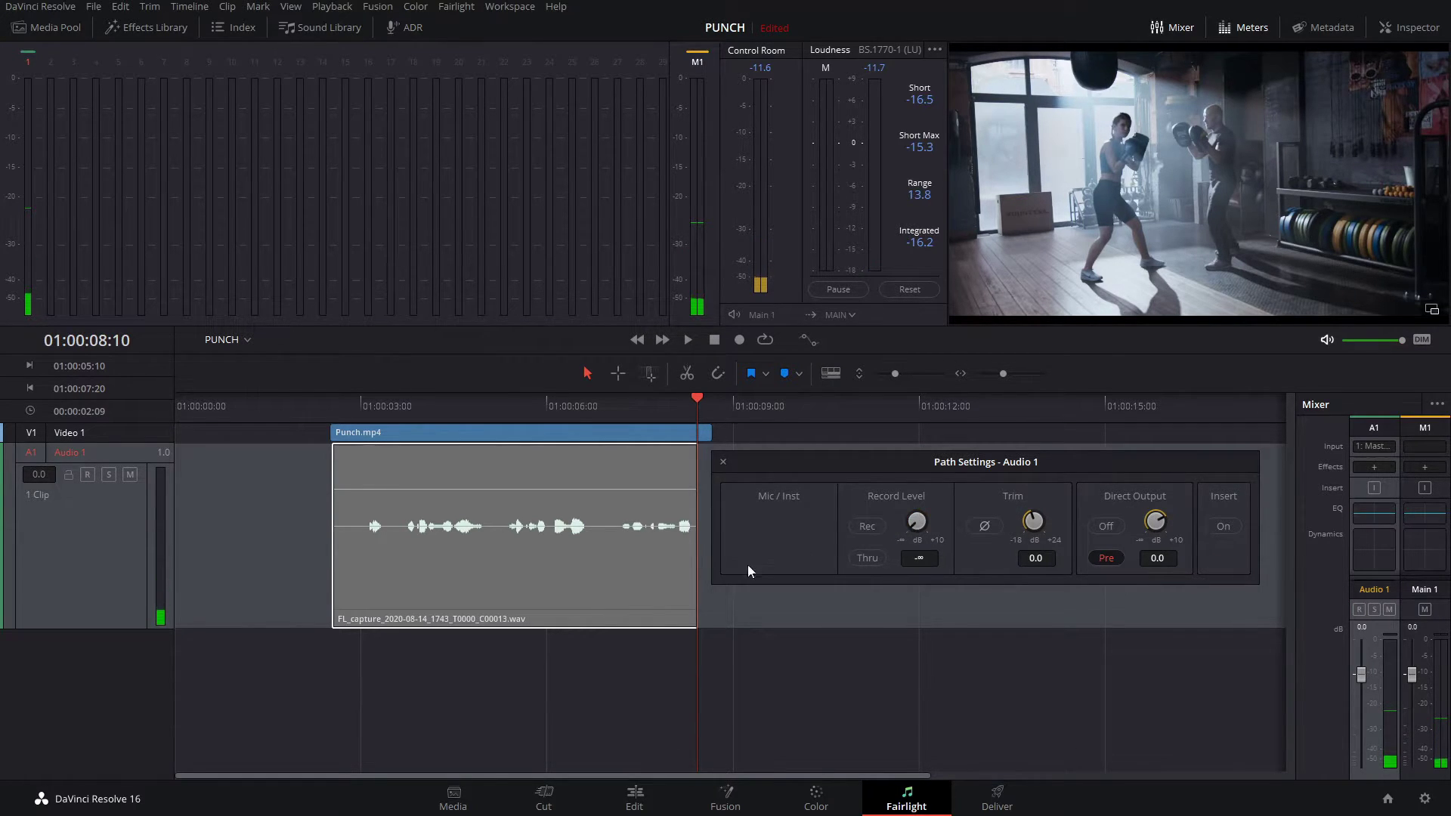
left_click_drag(914, 521, 895, 544)
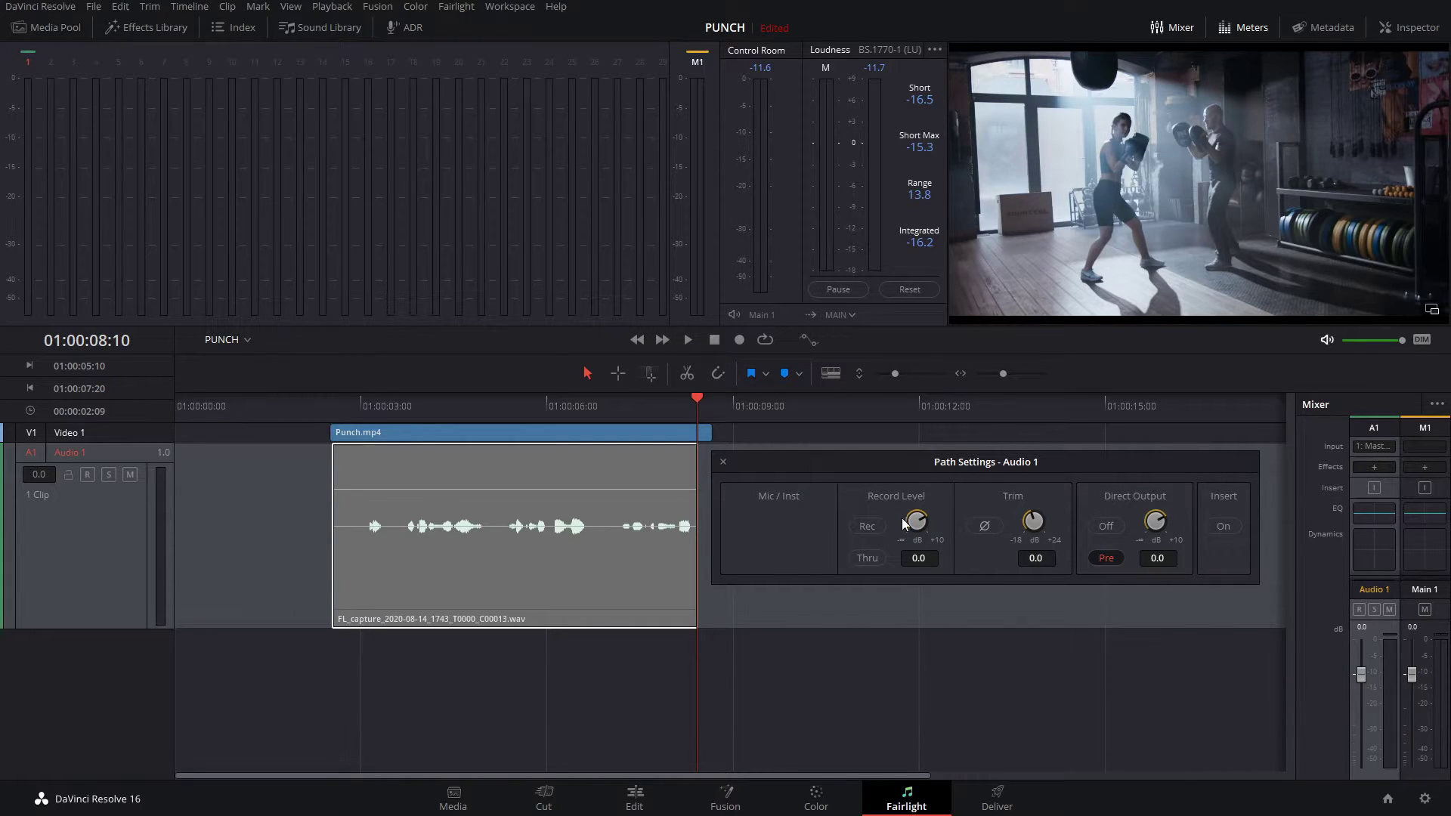
left_click_drag(928, 528, 606, 604)
Step: Arm Audio 1 and record a second take just after the first clip
left_click(869, 524)
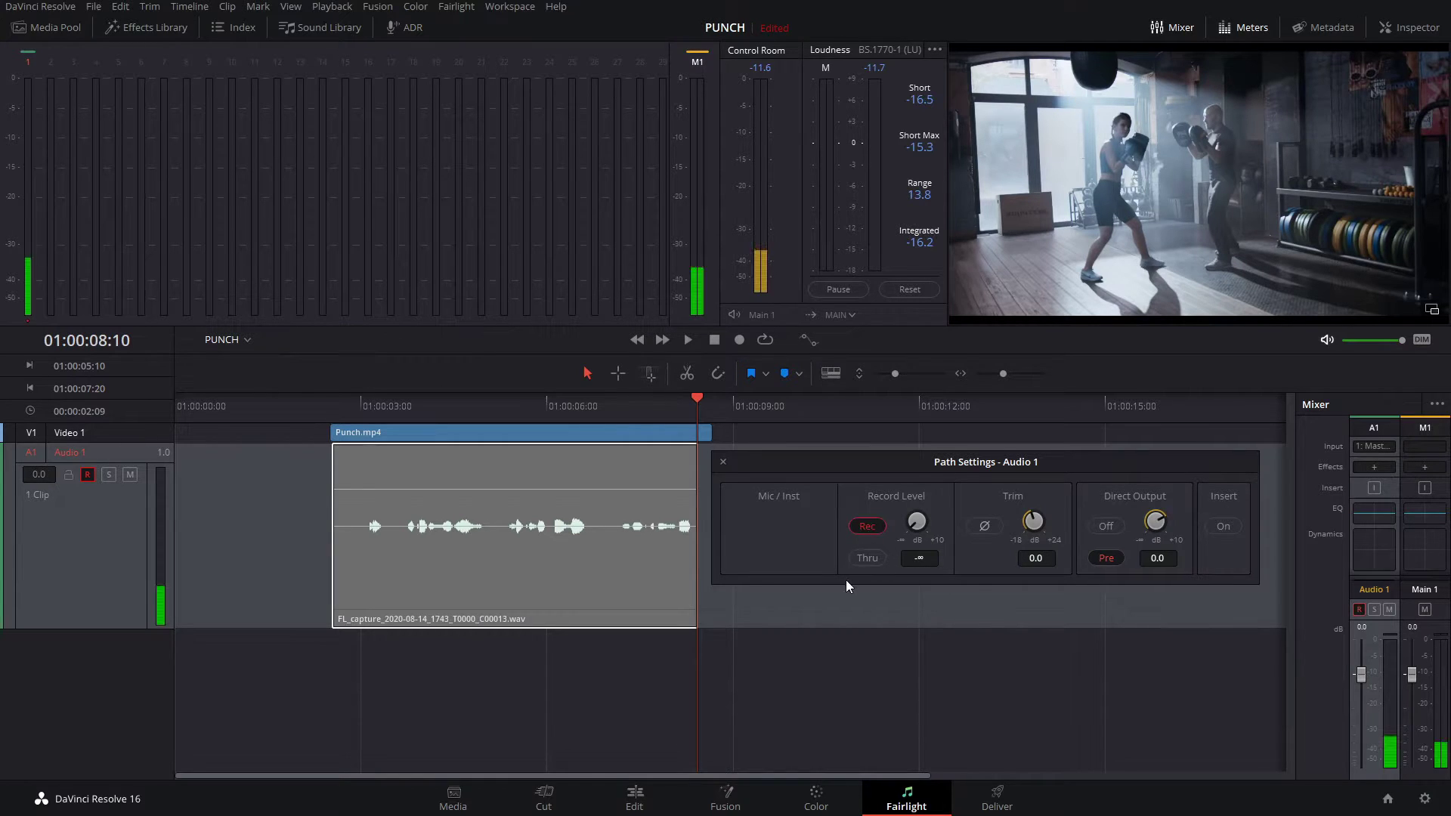
left_click_drag(791, 460, 773, 626)
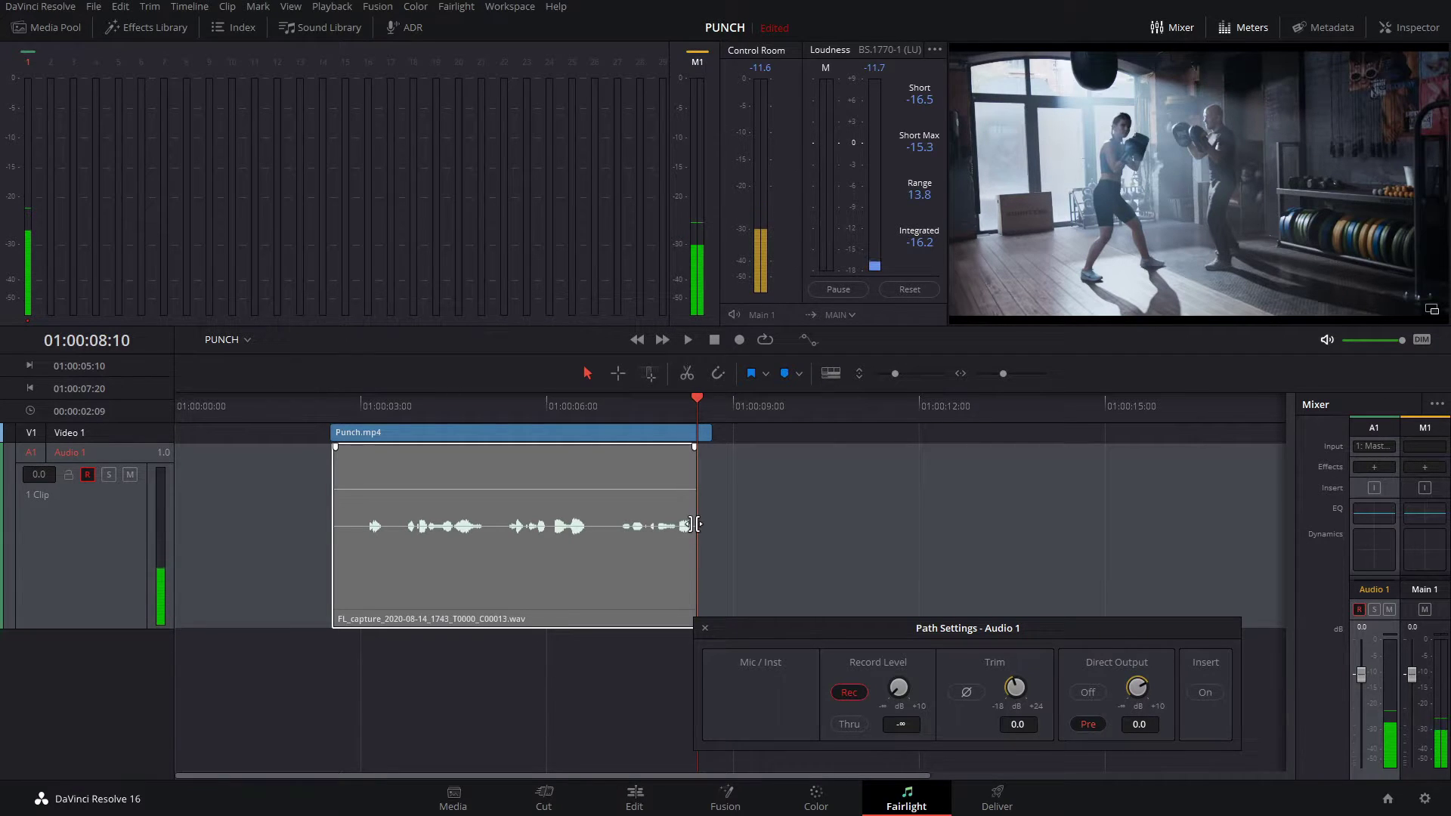
left_click(732, 413)
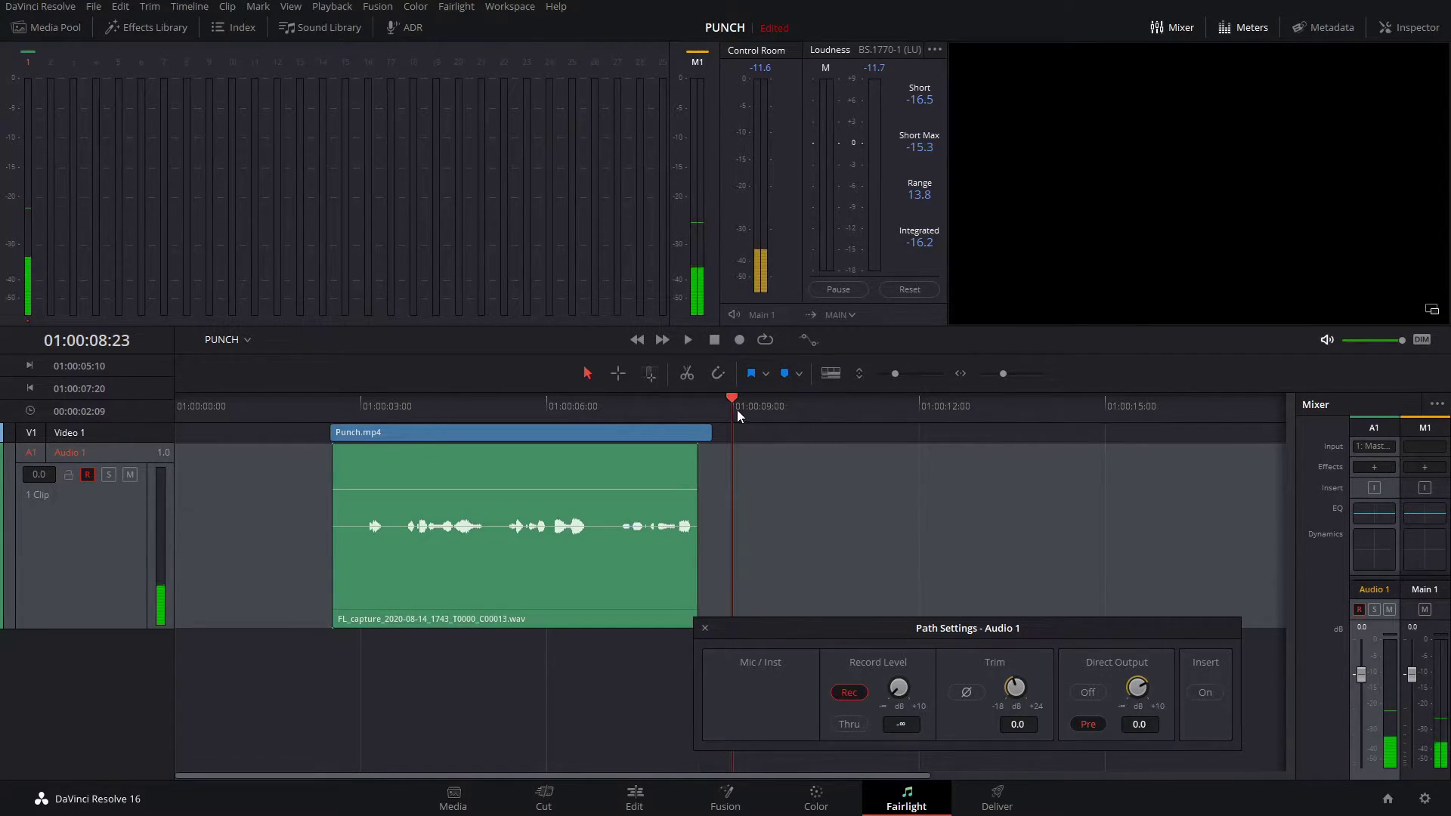
left_click(739, 340)
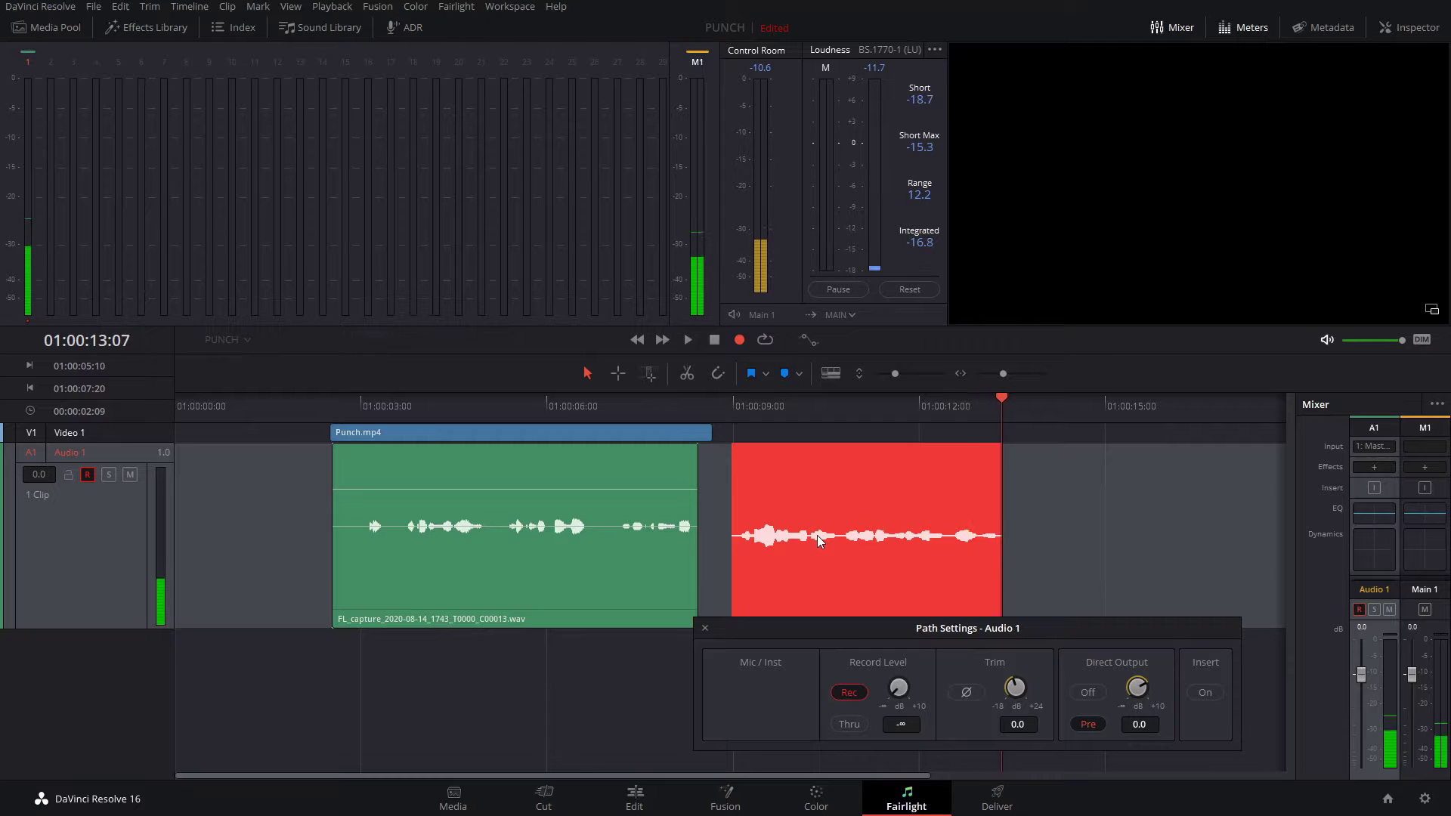
left_click(715, 342)
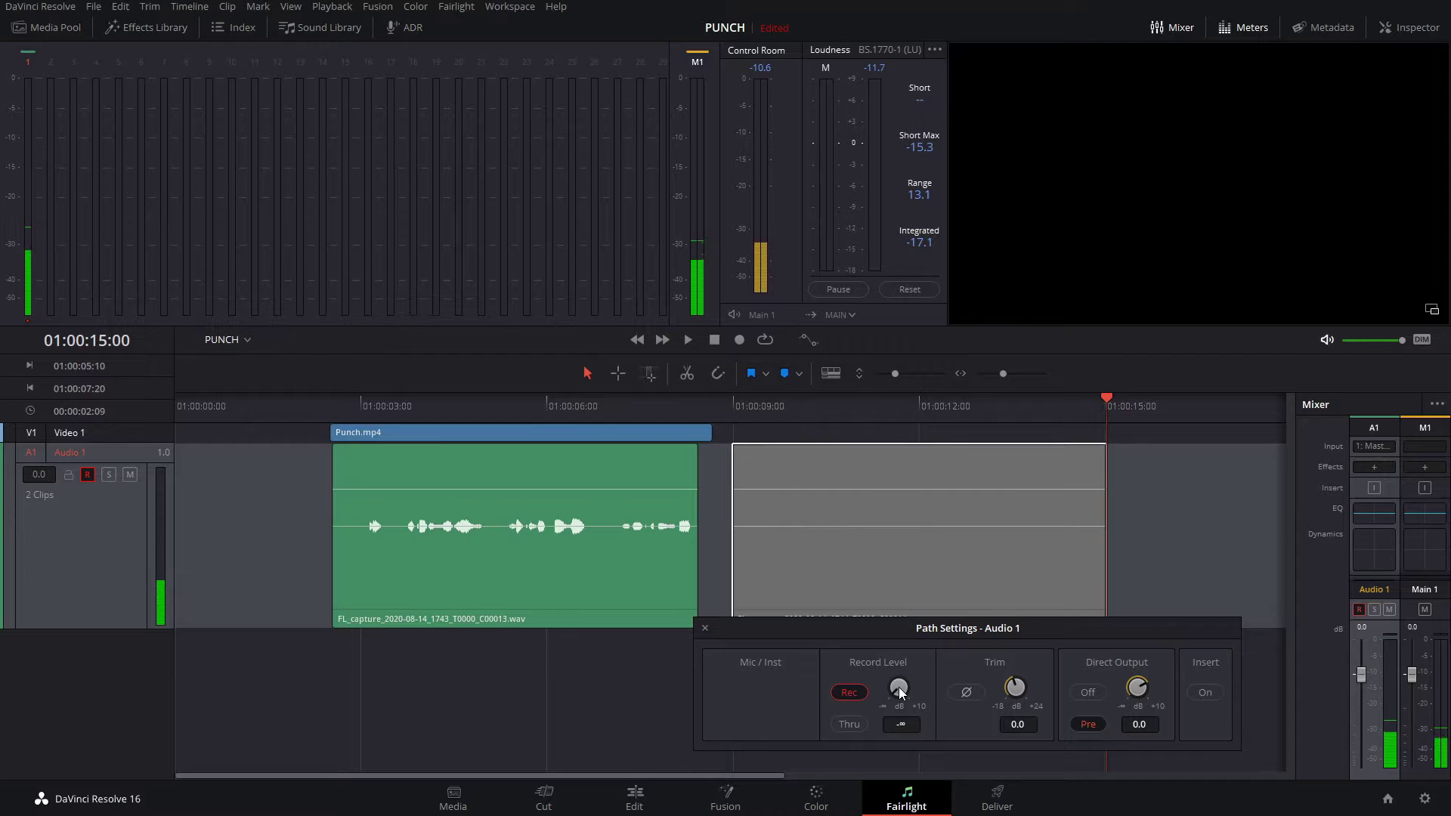
Step: Raise Audio 1's record level to +10 and record a third take
left_click_drag(896, 688, 1163, 677)
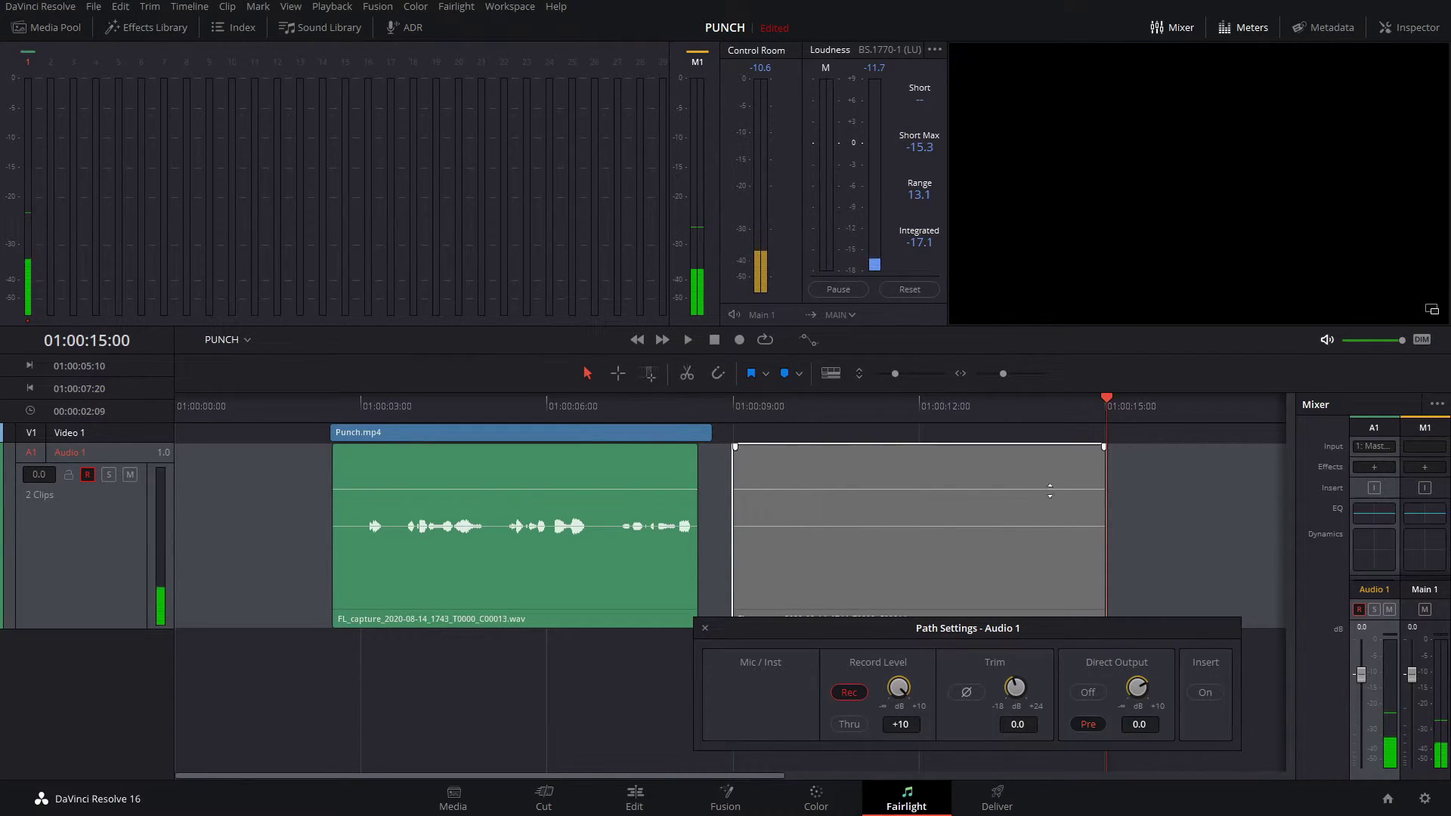
scroll(846, 496, "down", 3)
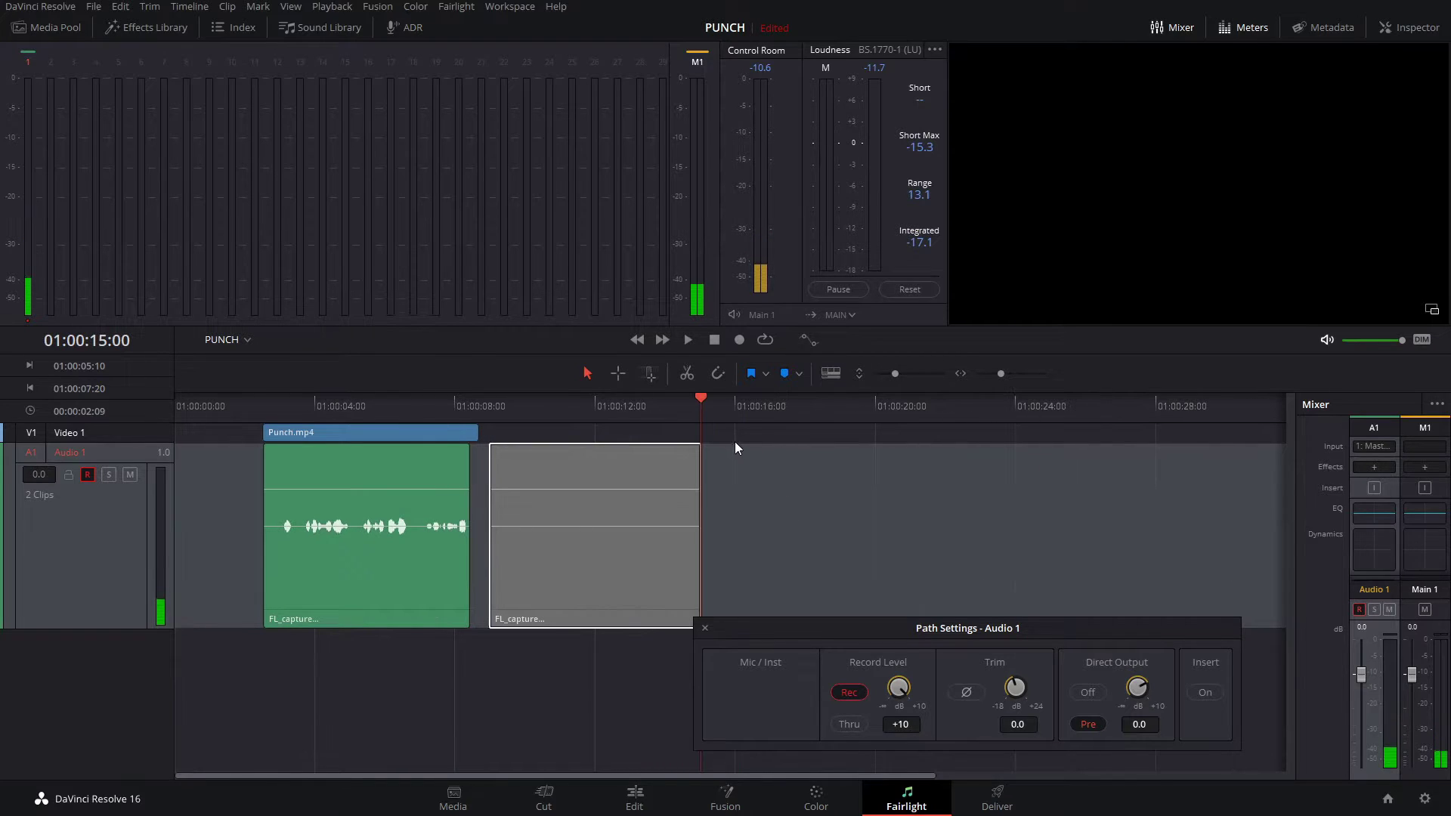
key("space")
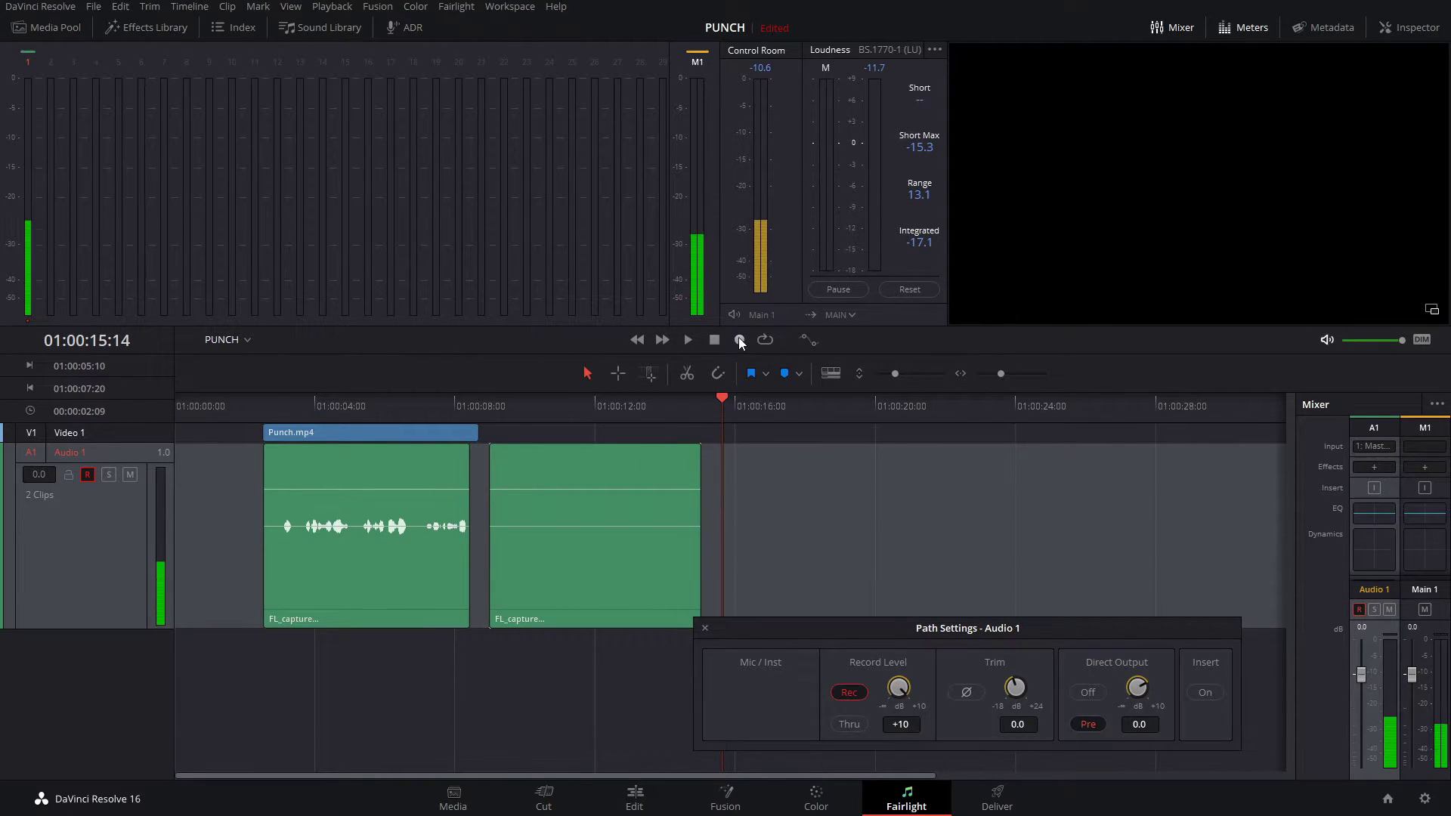
left_click(738, 338)
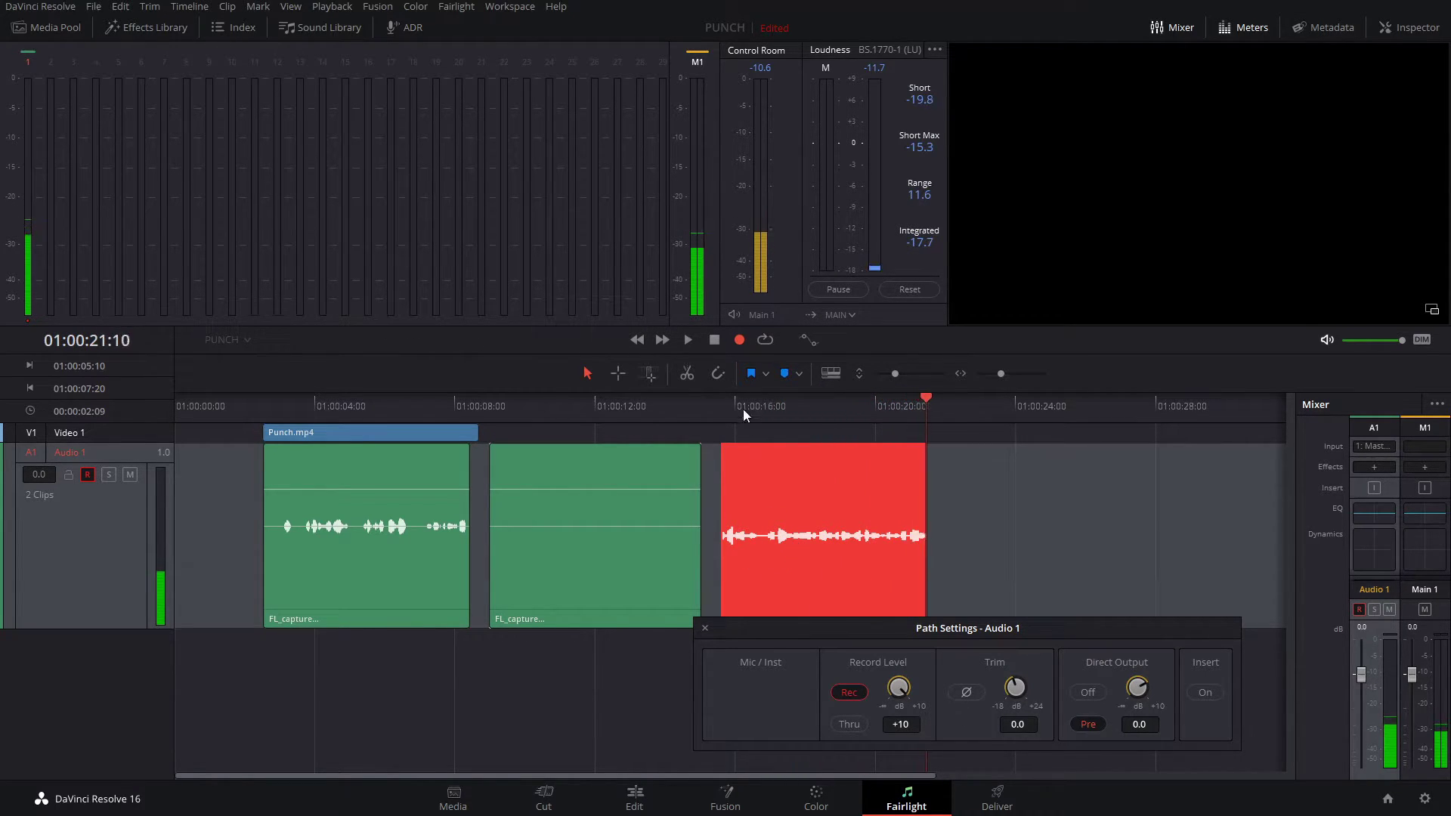
left_click(714, 339)
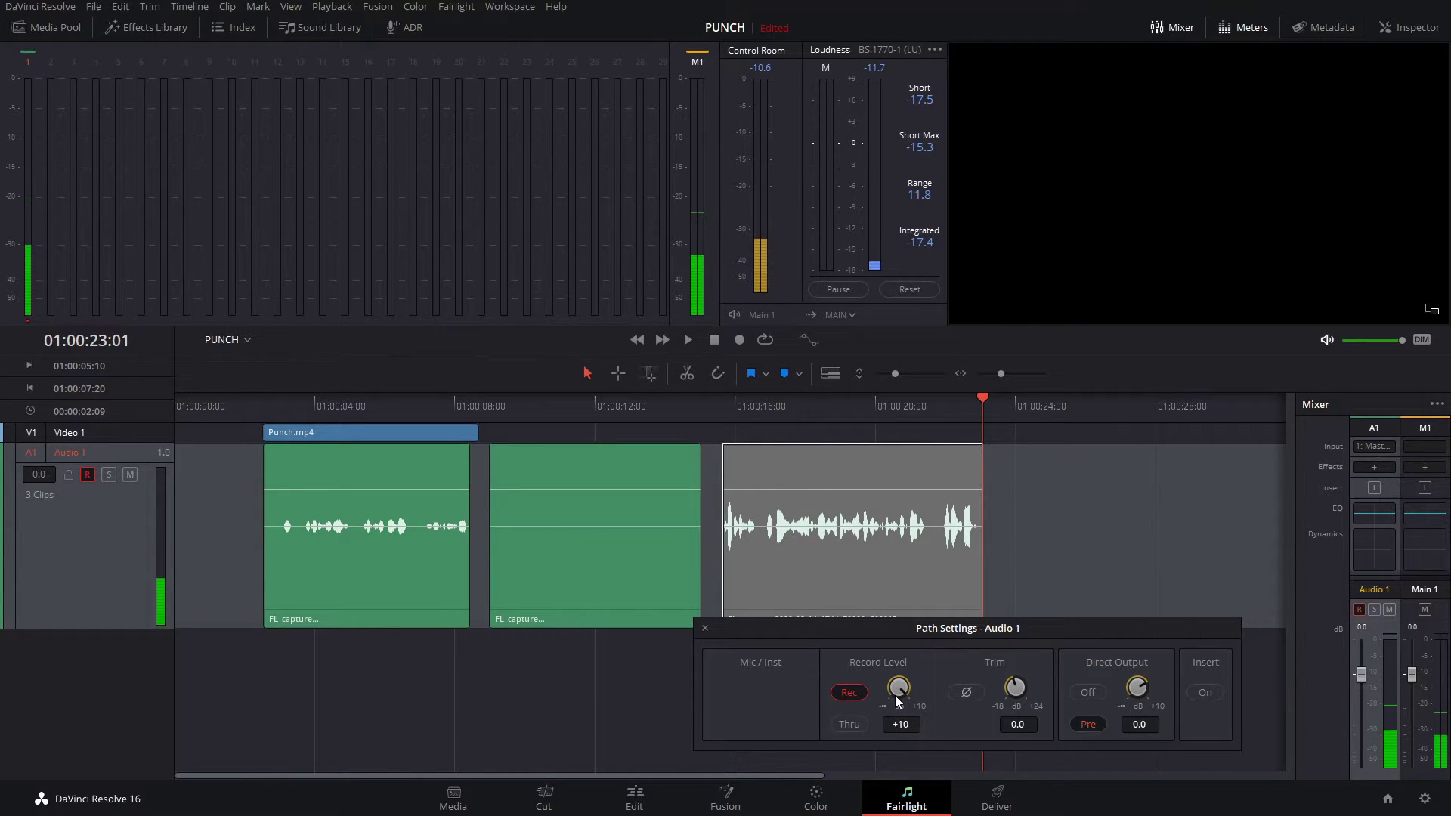
Step: Close the Path Settings window for Audio 1
left_click(704, 628)
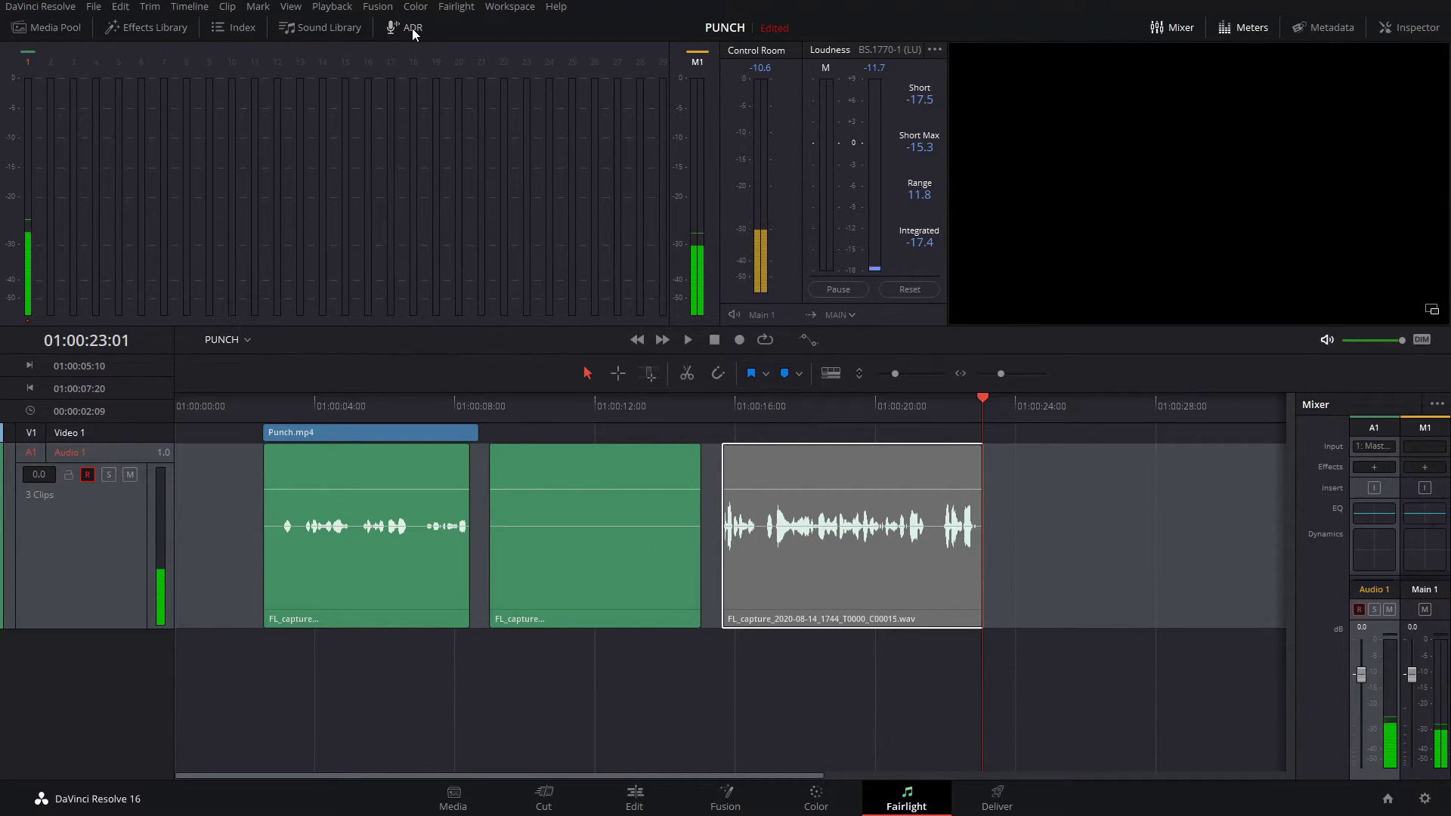
mouse_move(759, 532)
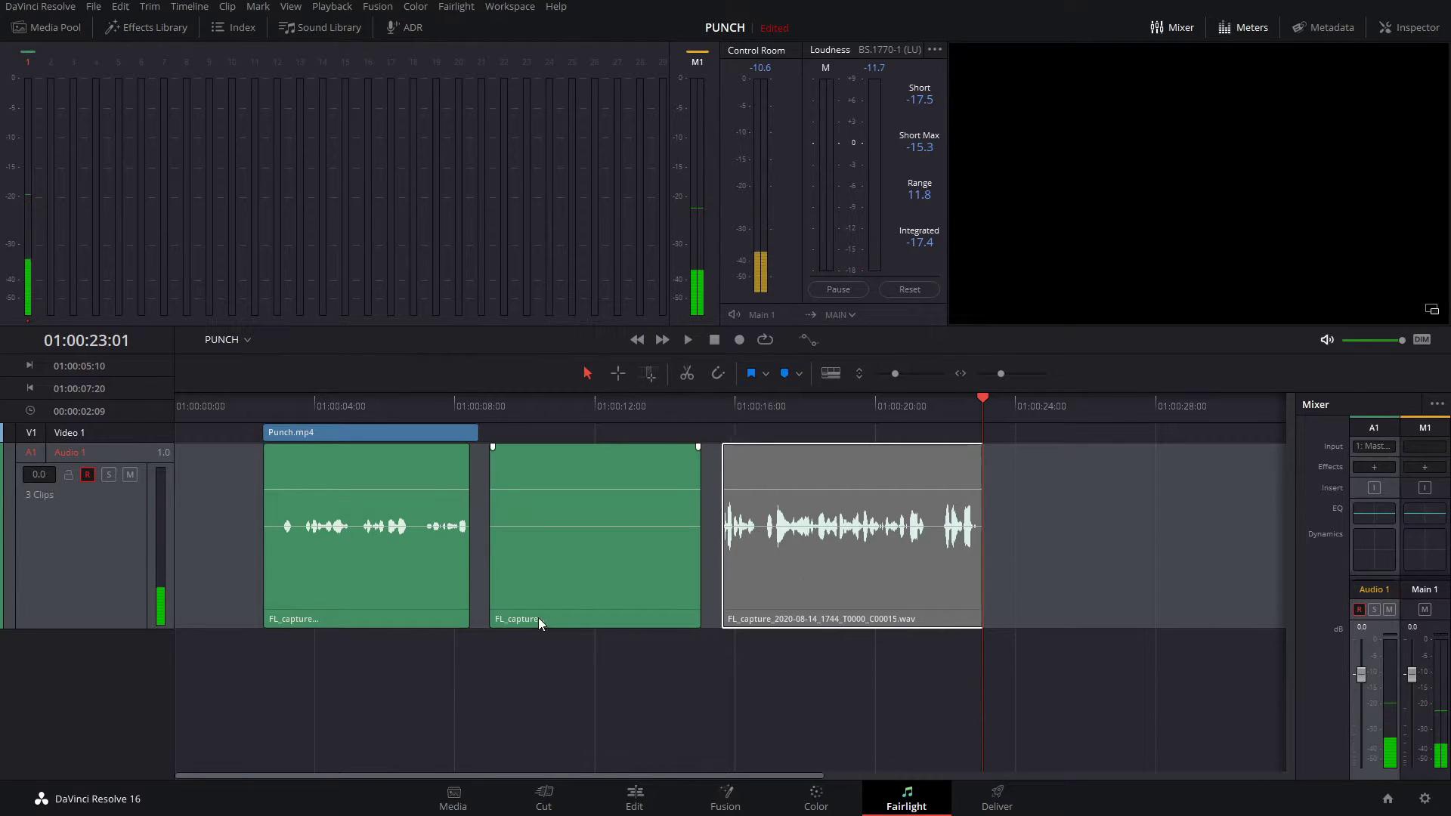
mouse_move(380, 563)
mouse_move(518, 578)
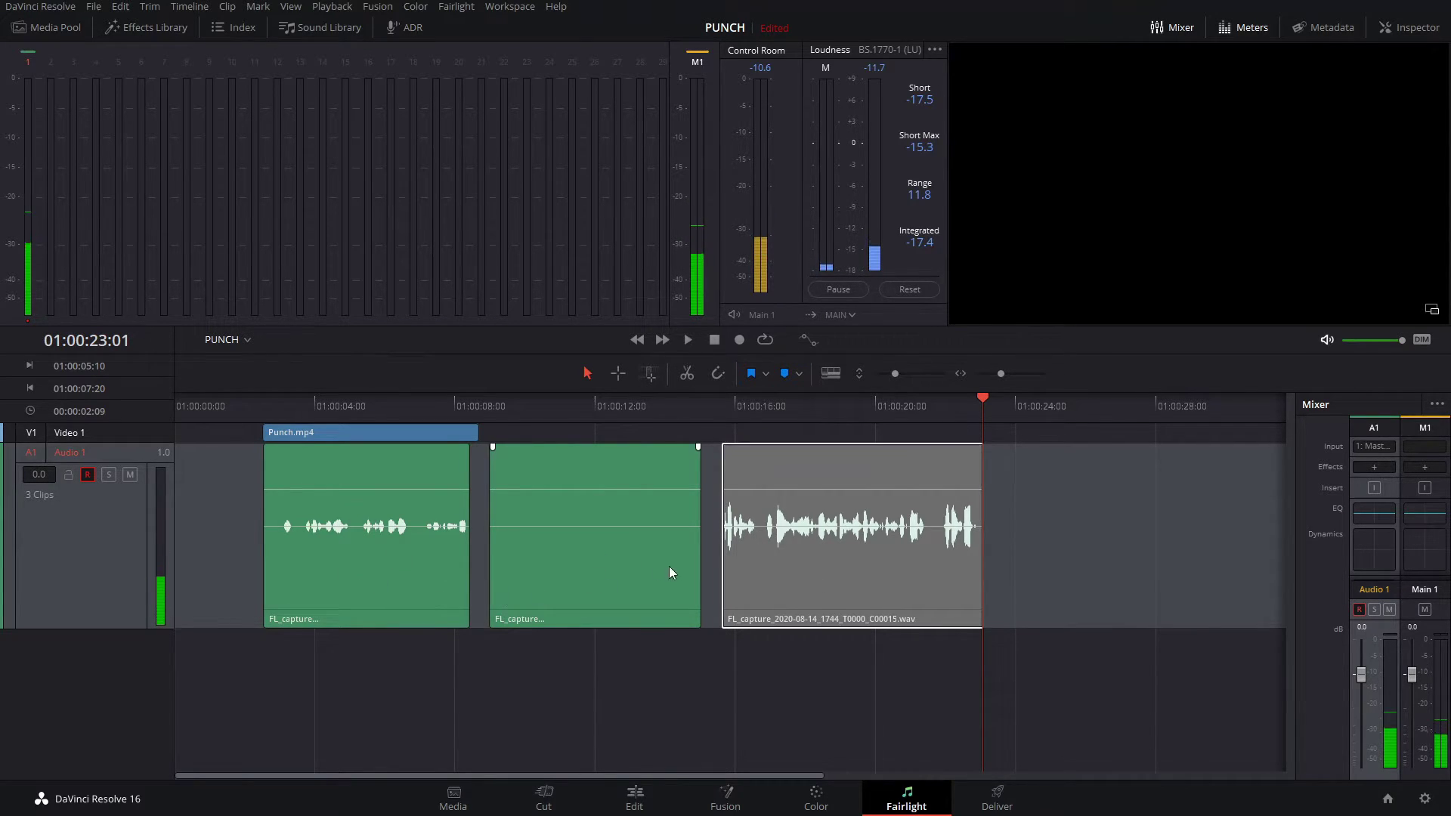
mouse_move(824, 564)
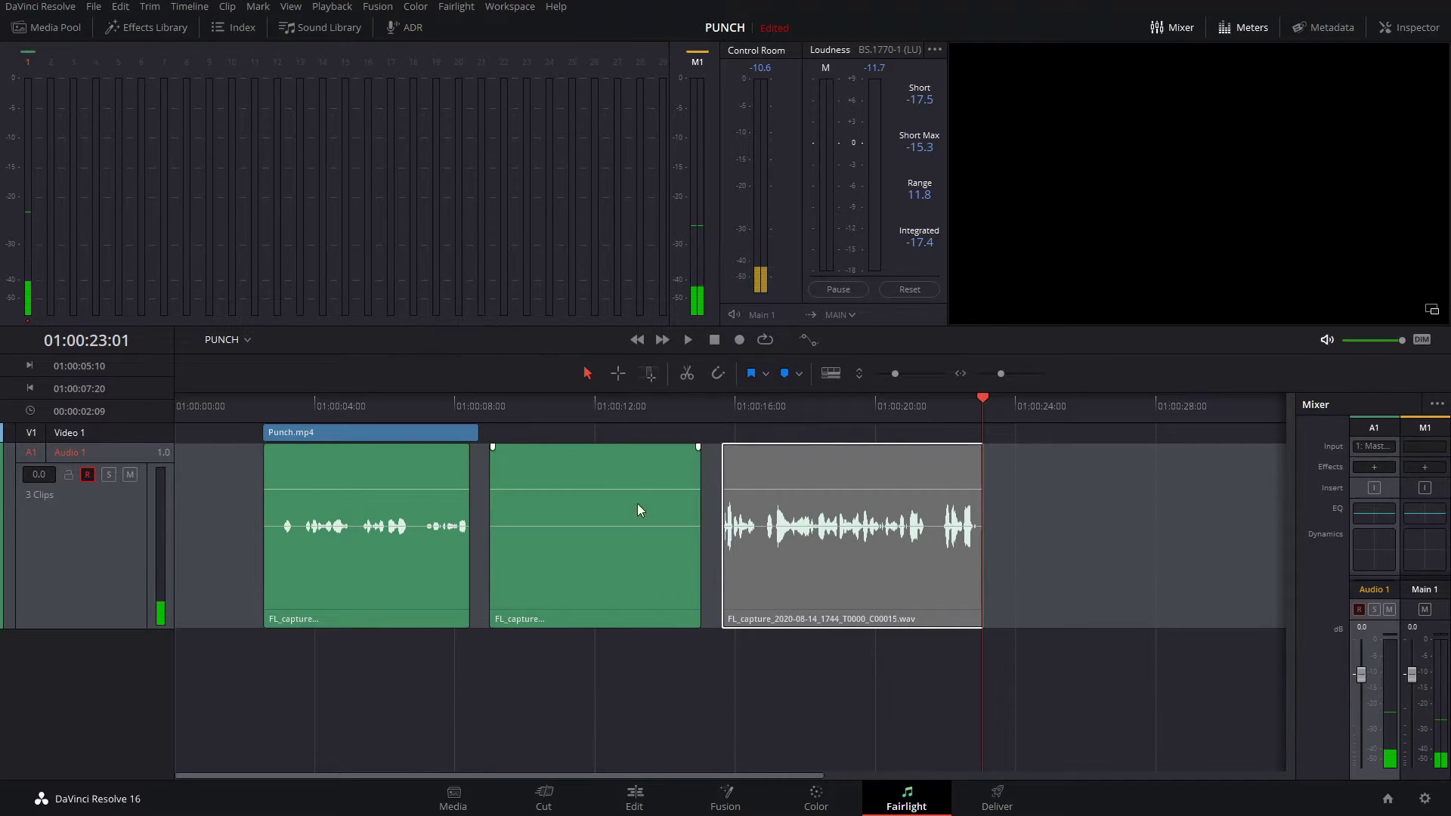
Step: Switch to the Edit page with the media pool showing
left_click(51, 29)
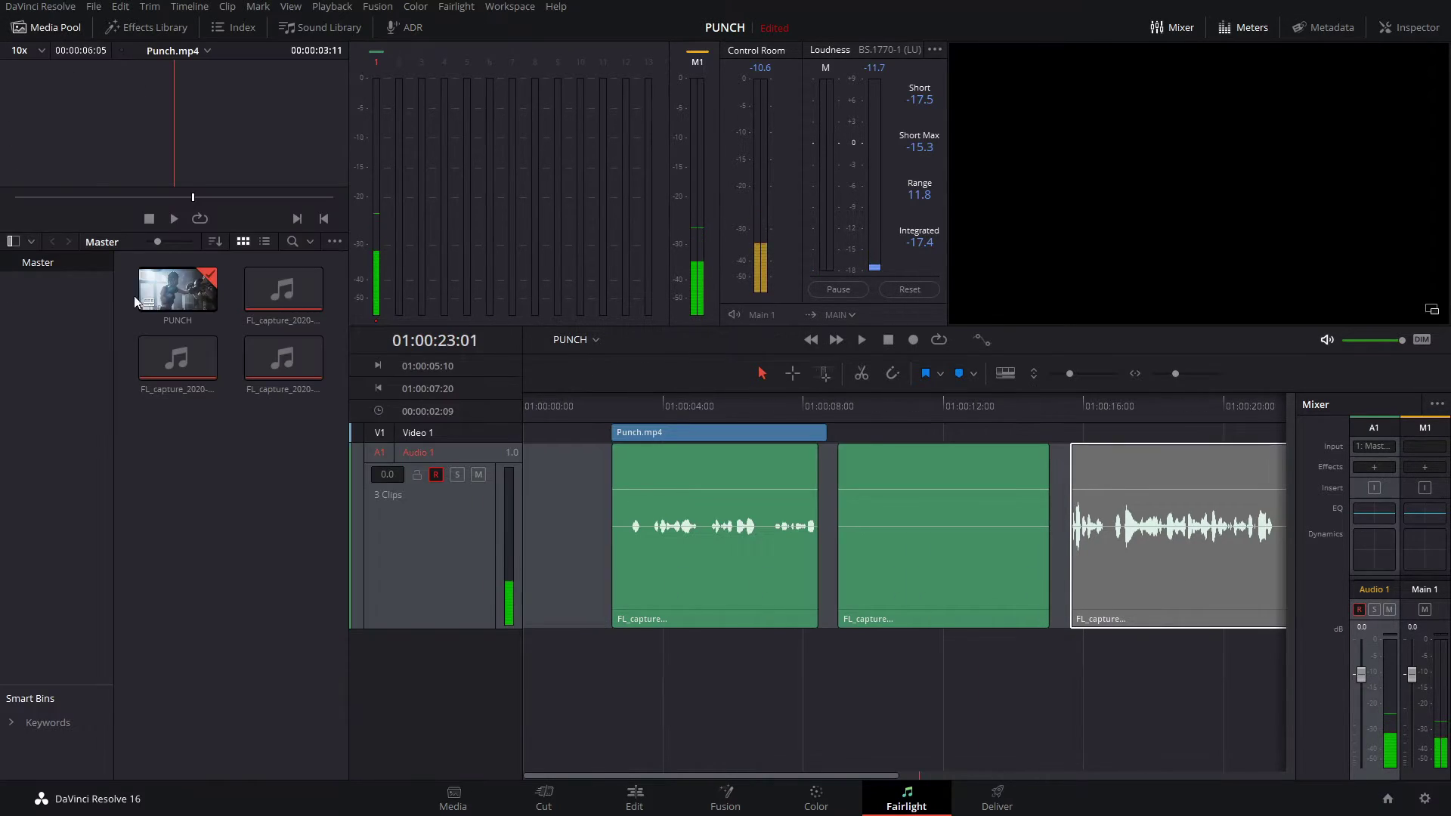
mouse_move(860, 527)
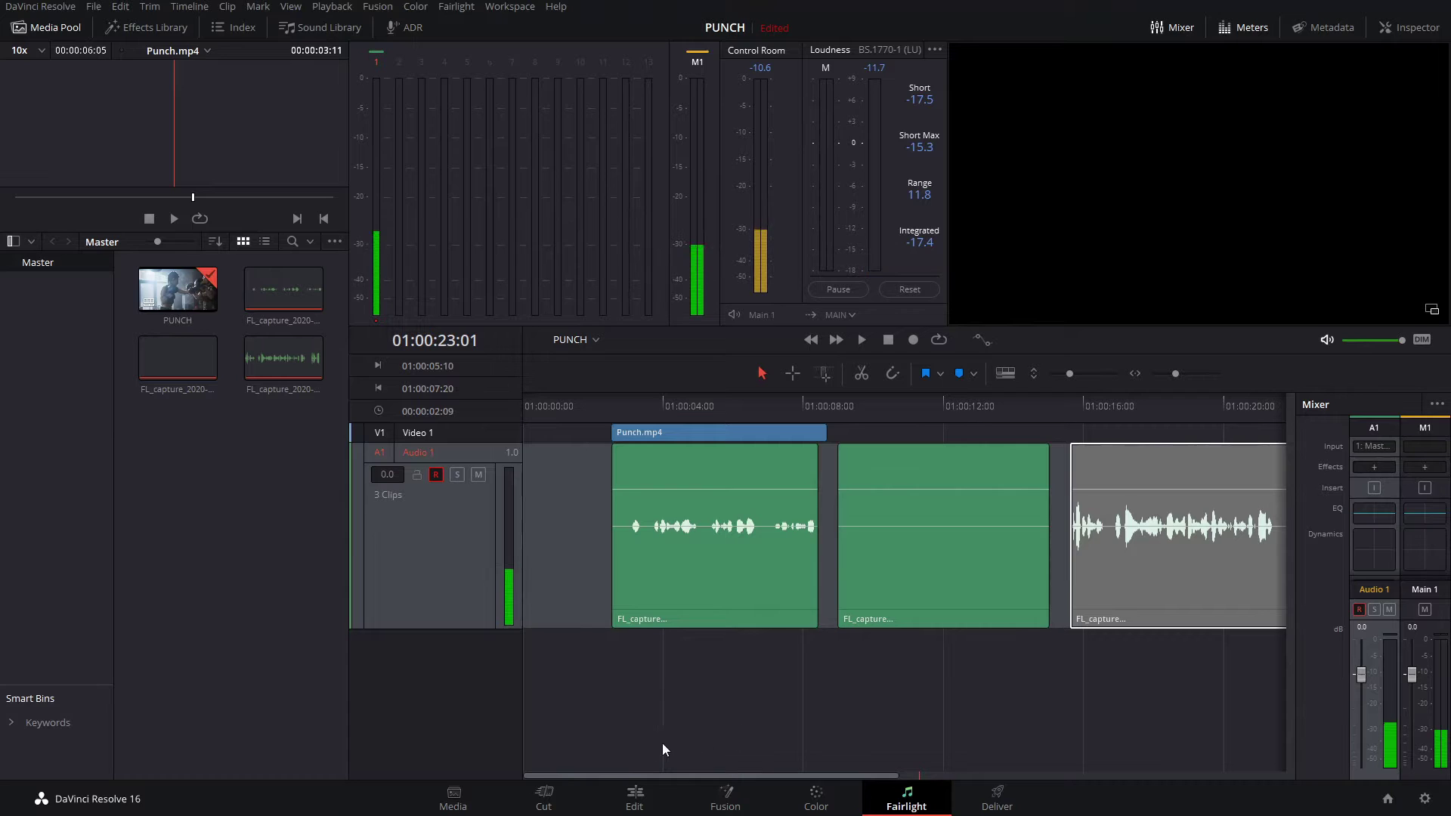
left_click(632, 798)
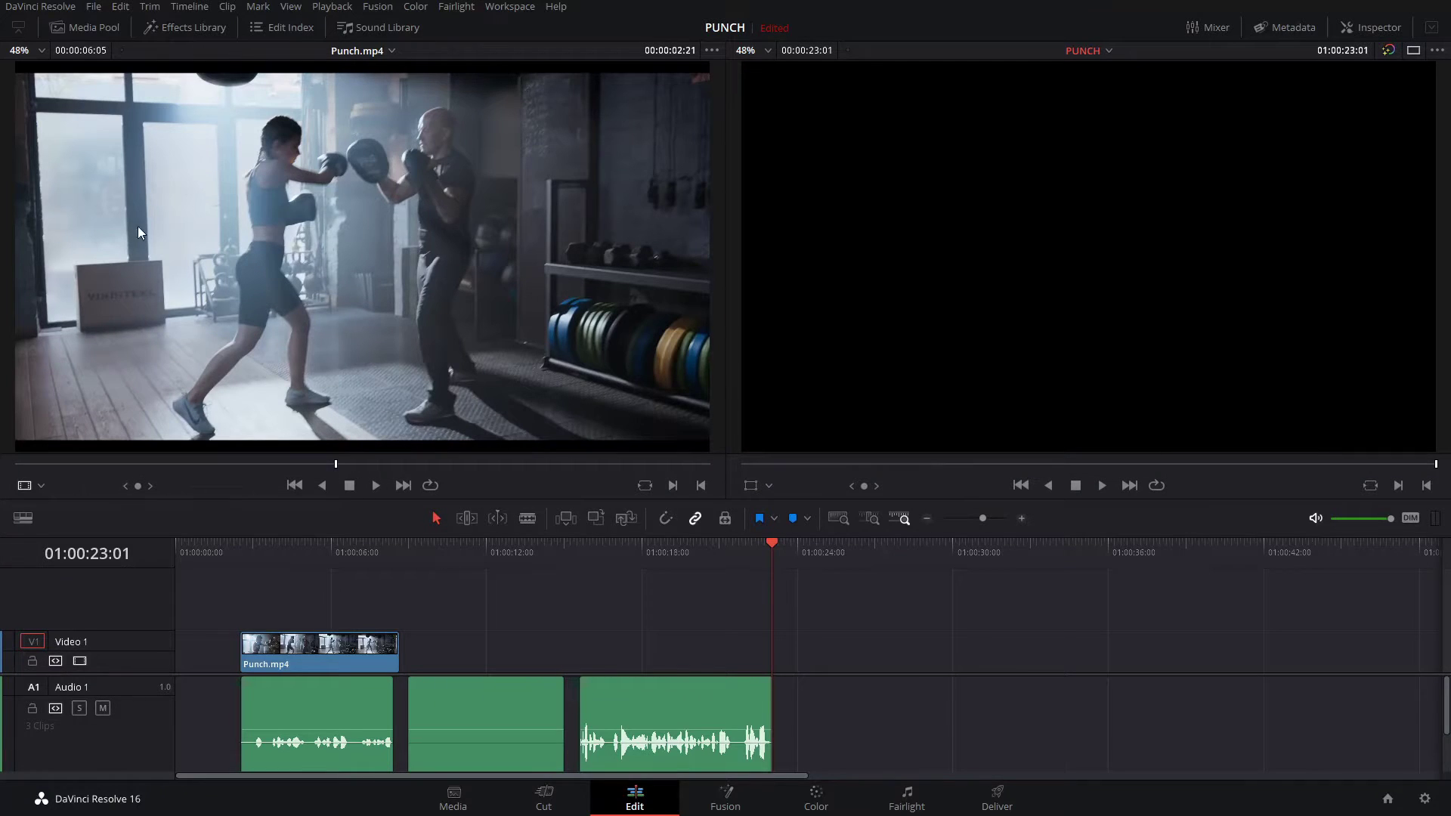
left_click(78, 29)
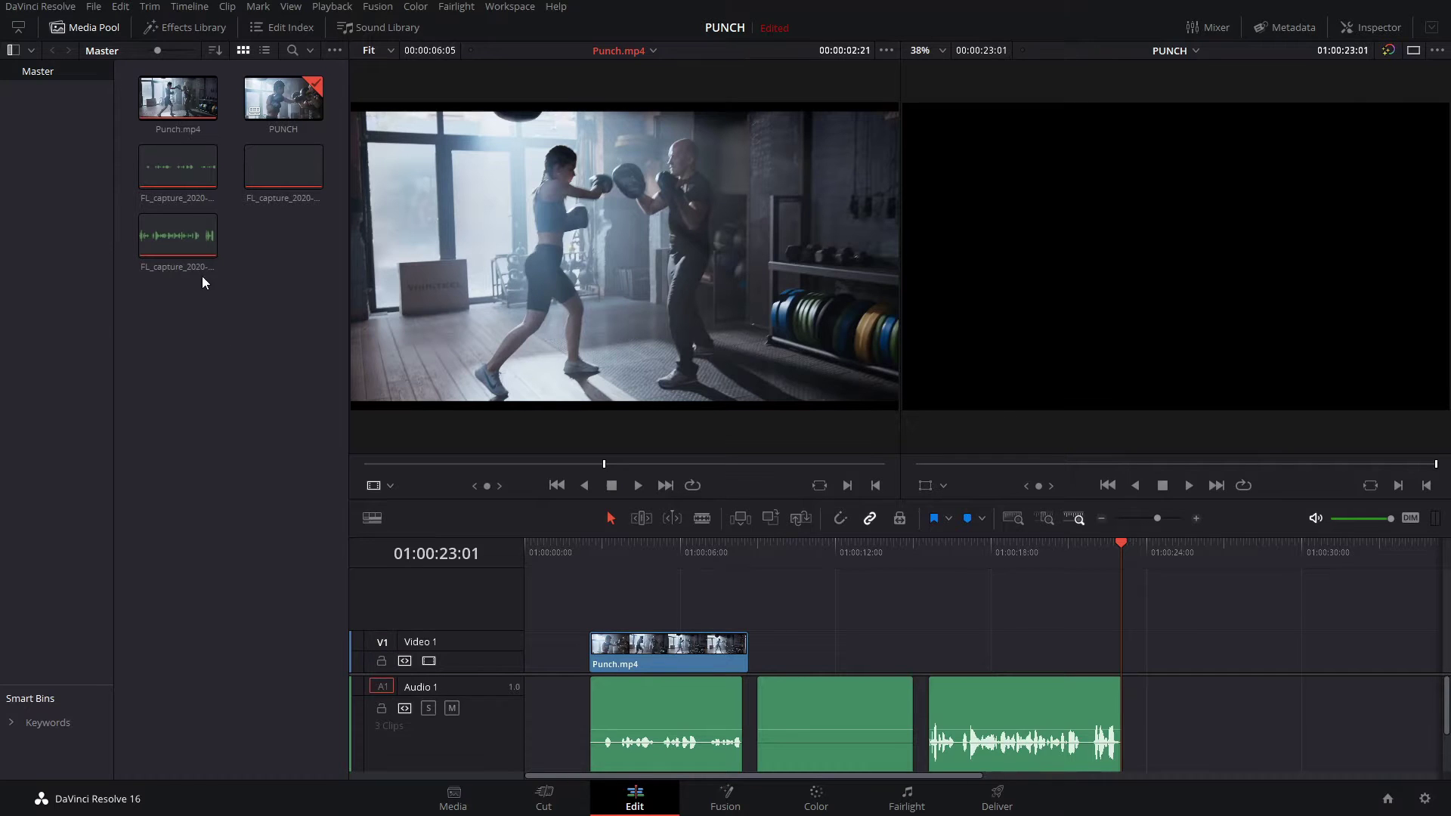
Step: Inspect the last capture clip's Clip Attributes, cancel without changes, and clear the selection
left_click(178, 229)
right_click(181, 242)
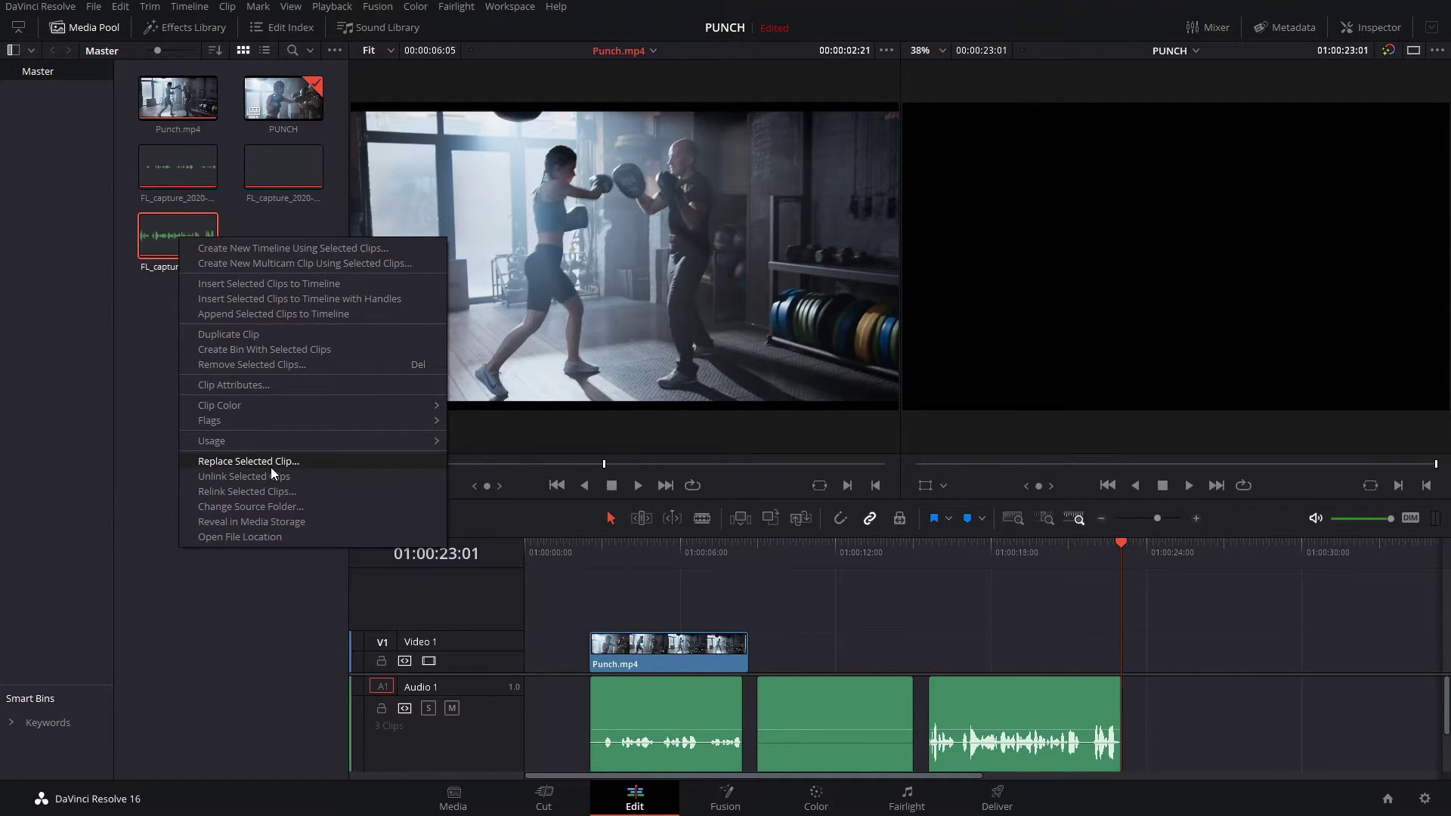
left_click(230, 384)
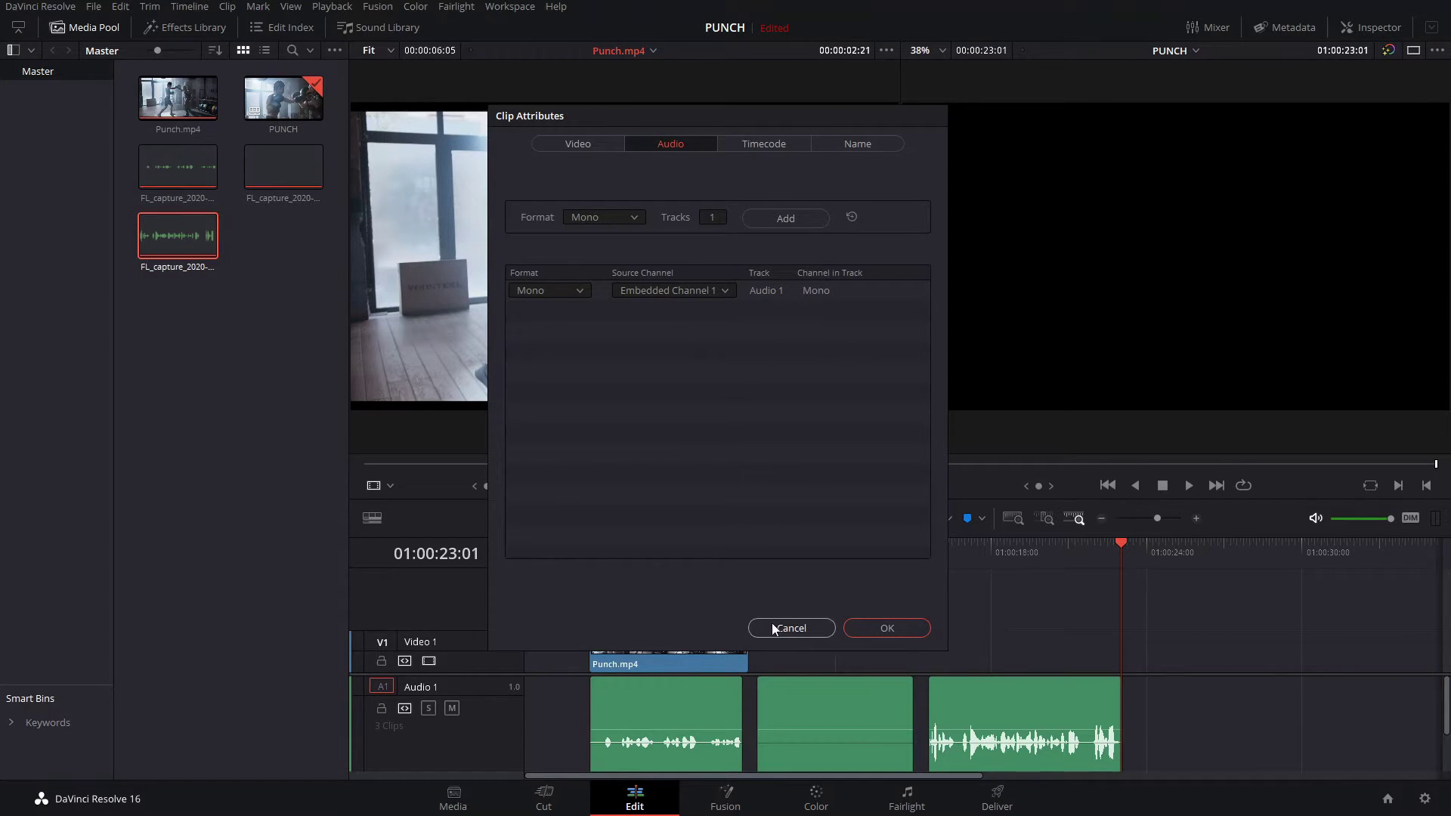
left_click(800, 626)
left_click(263, 358)
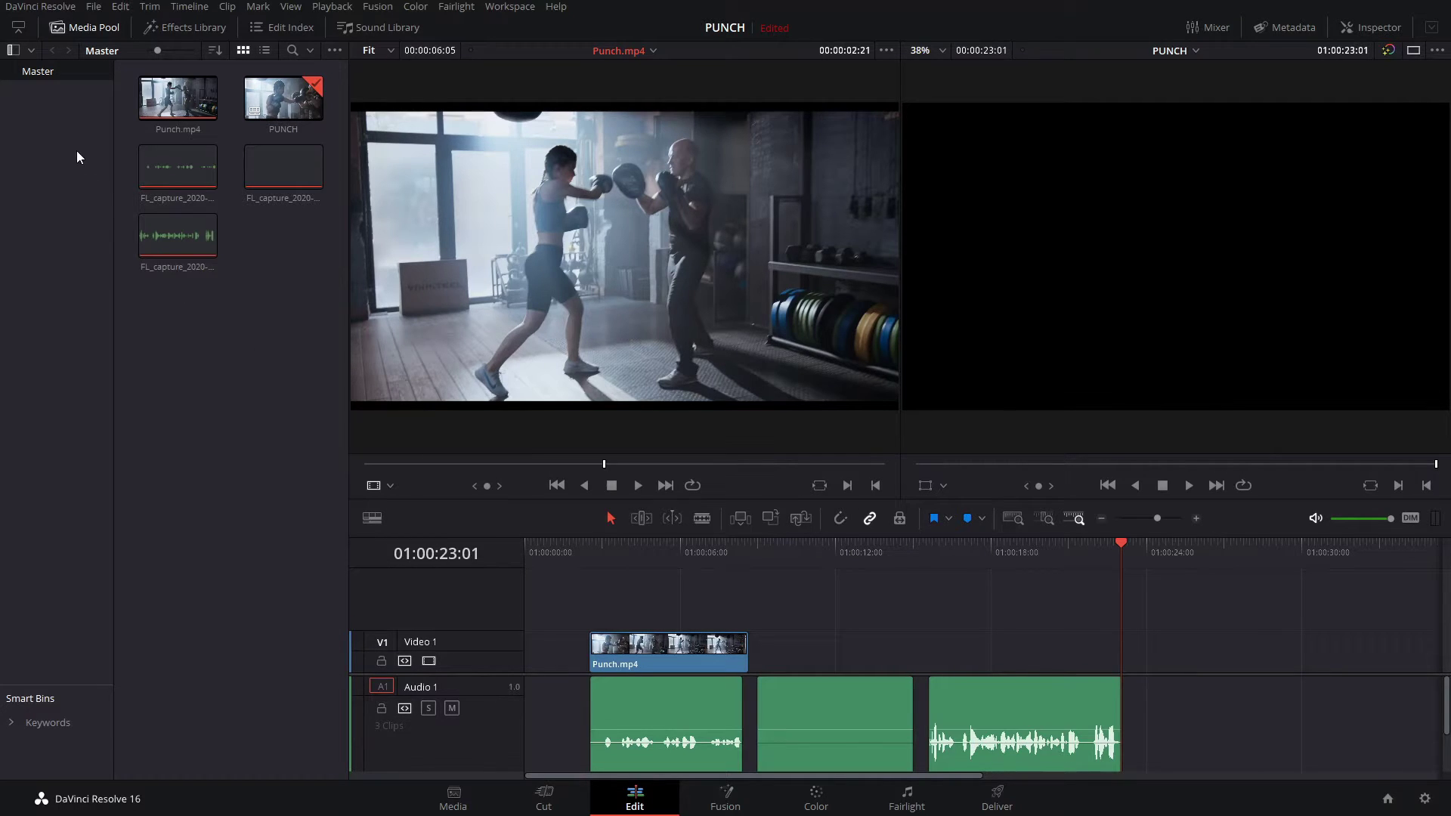
Step: In Project Settings, set captured clips to save into the Videos\Capture folder
left_click(94, 7)
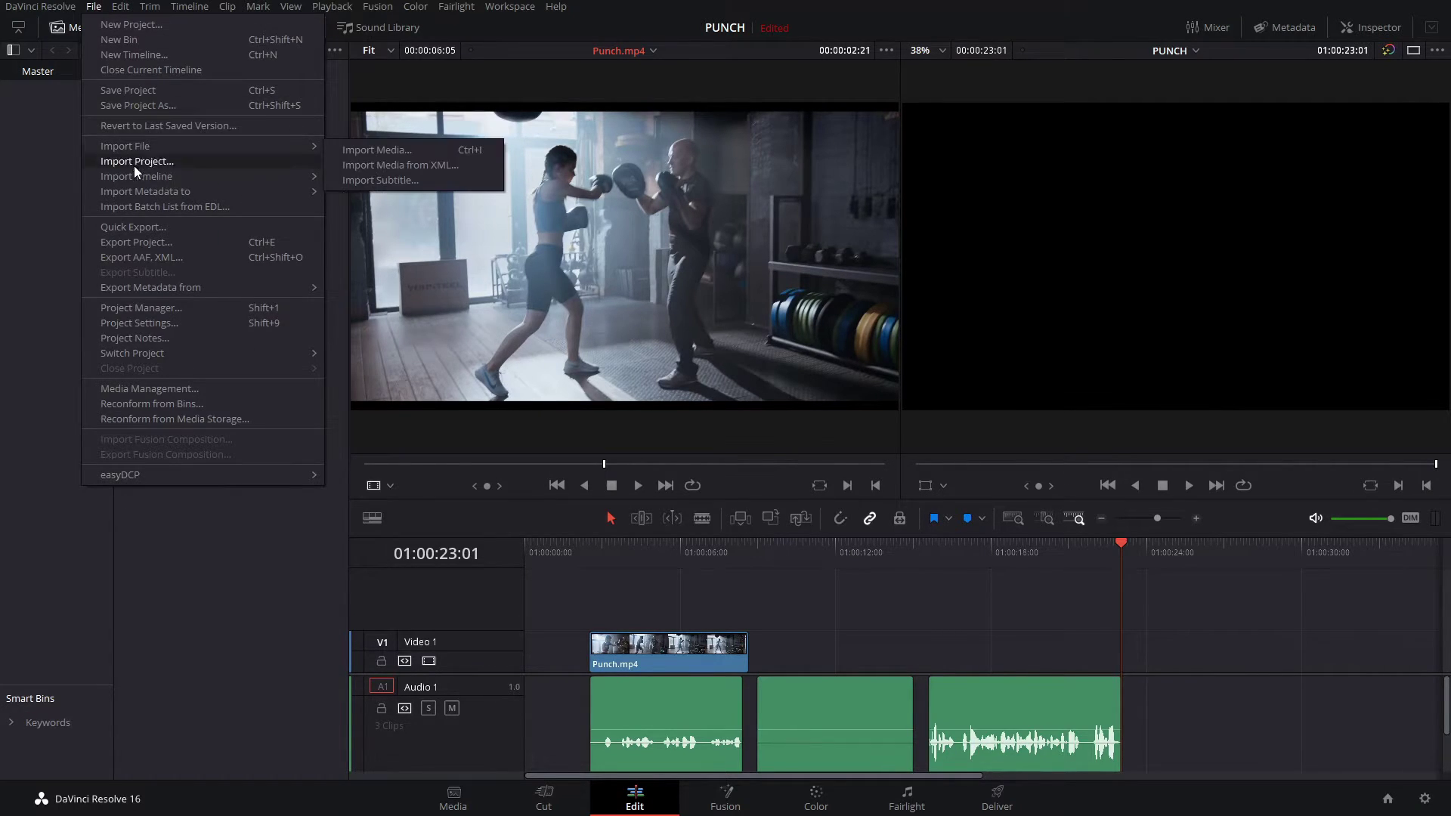
left_click(150, 323)
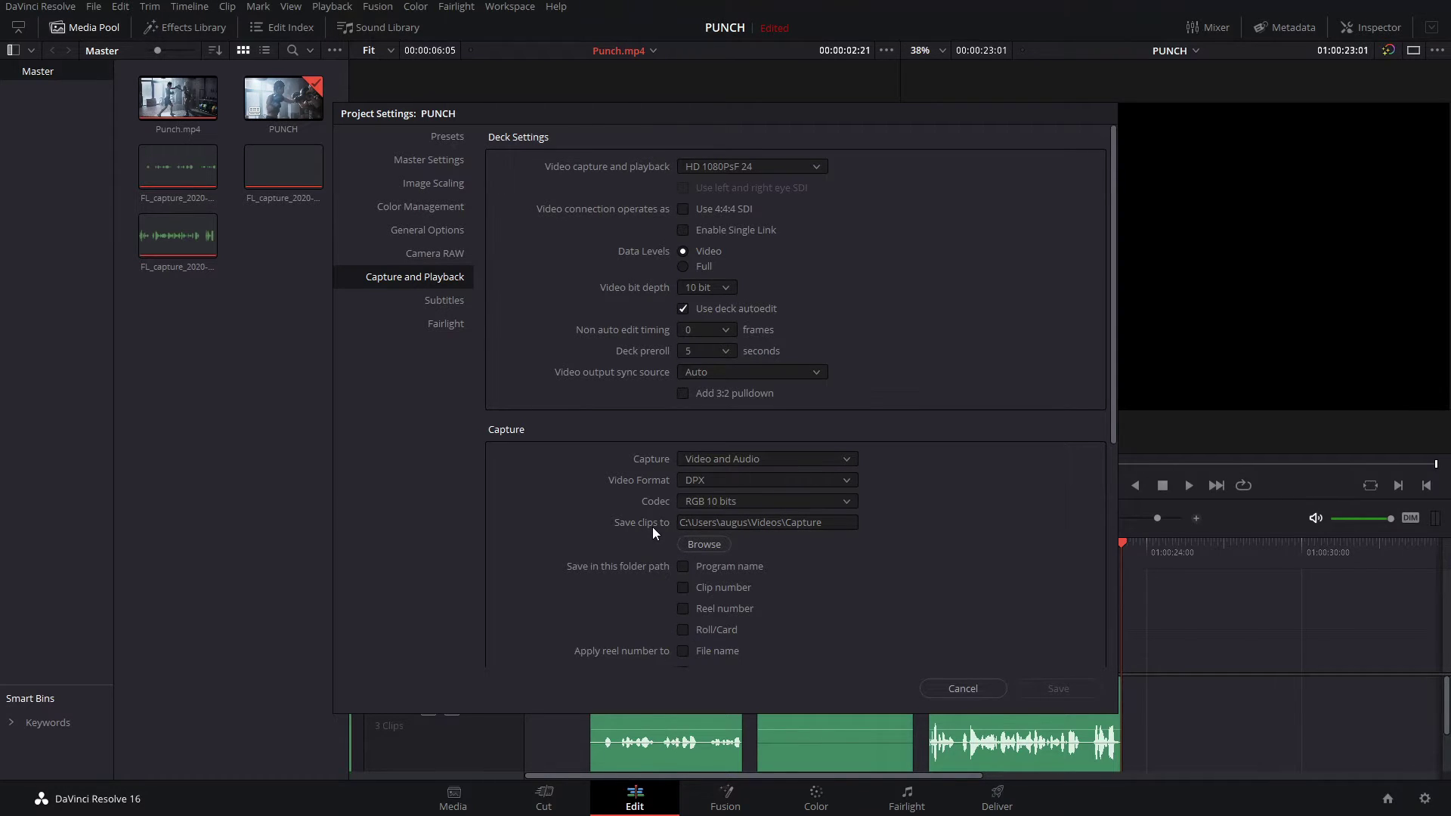
left_click(701, 546)
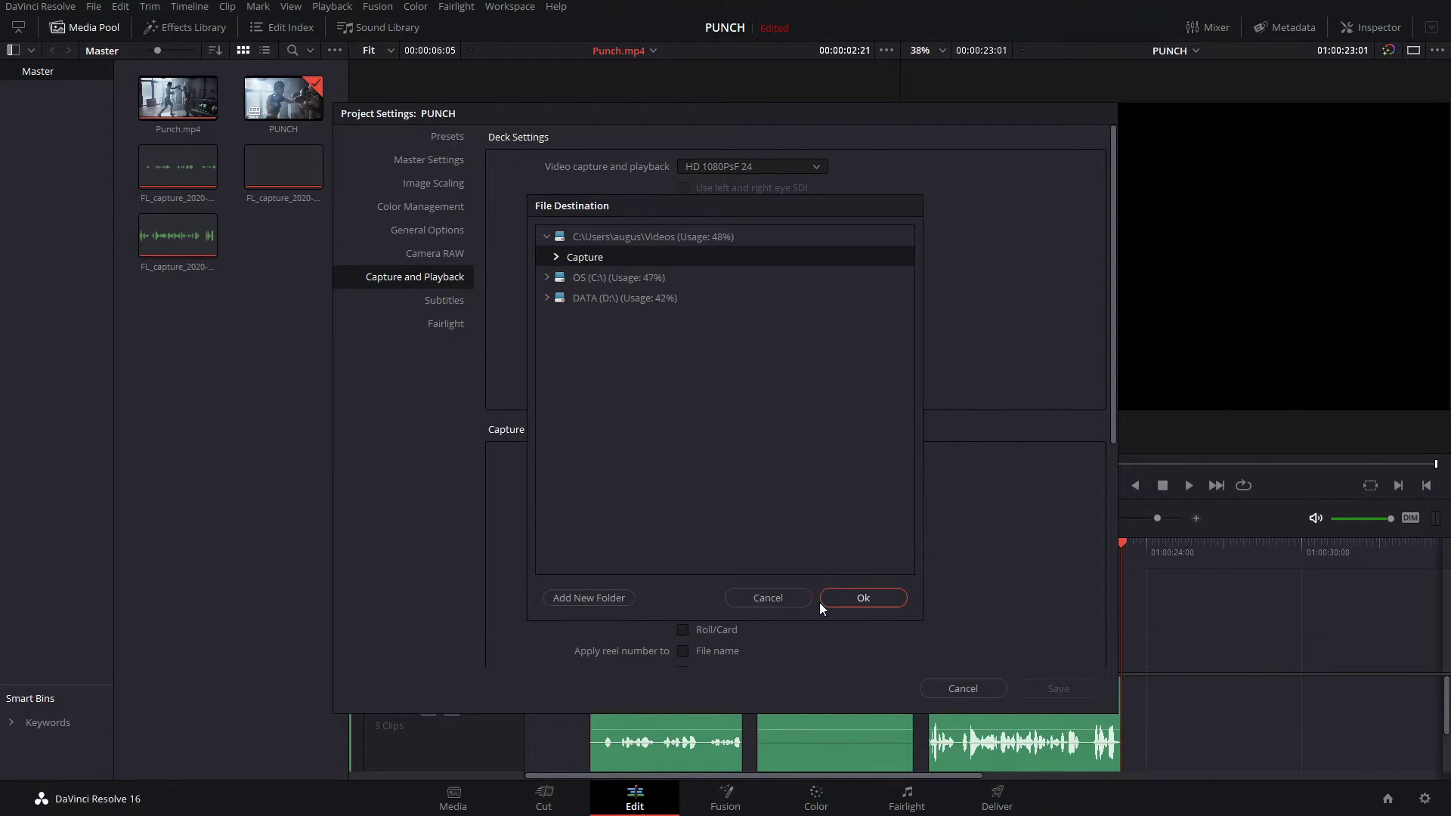
left_click(857, 603)
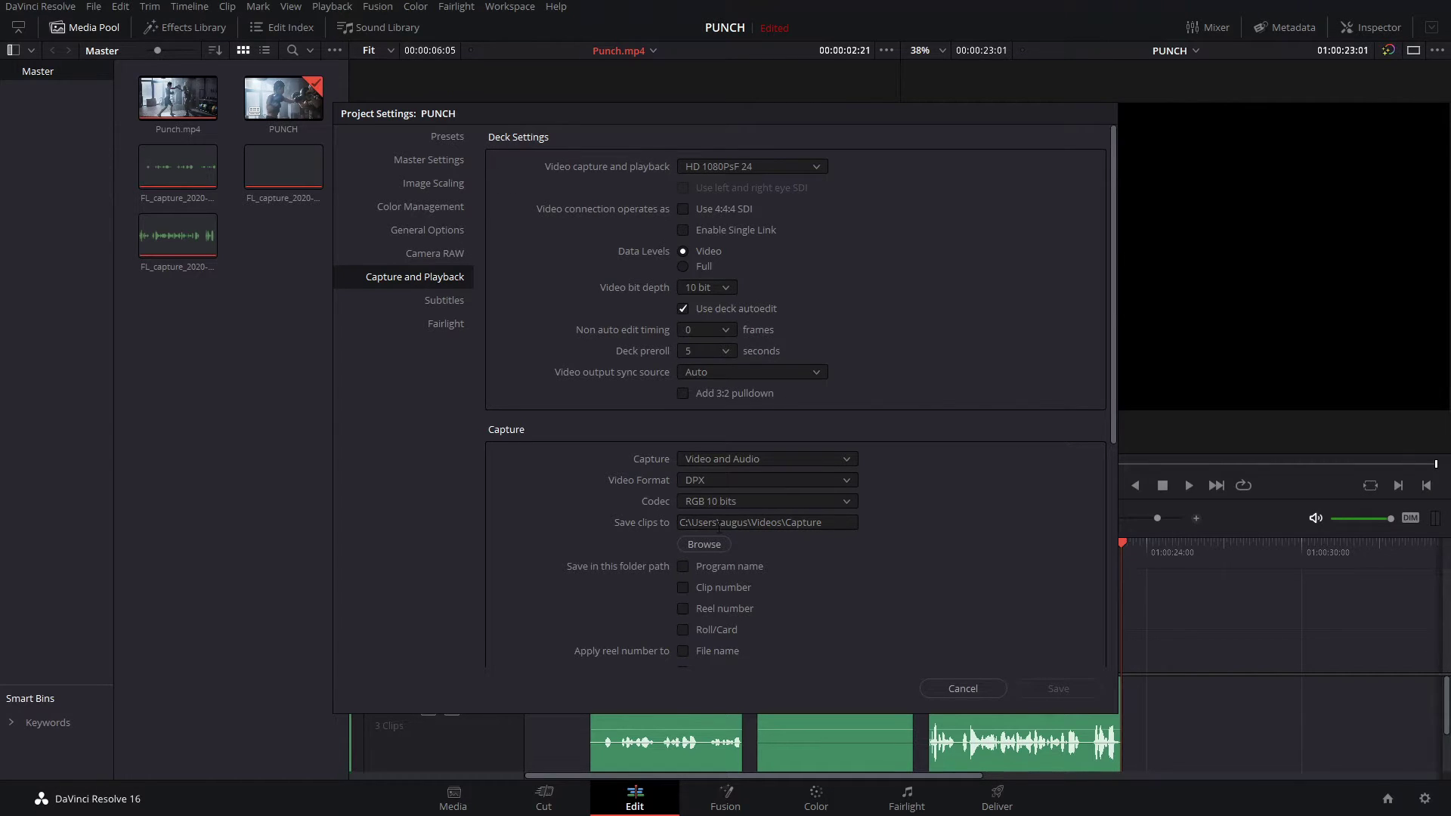
Step: Close Project Settings and remove the three FL_capture recordings from the media pool
left_click(954, 689)
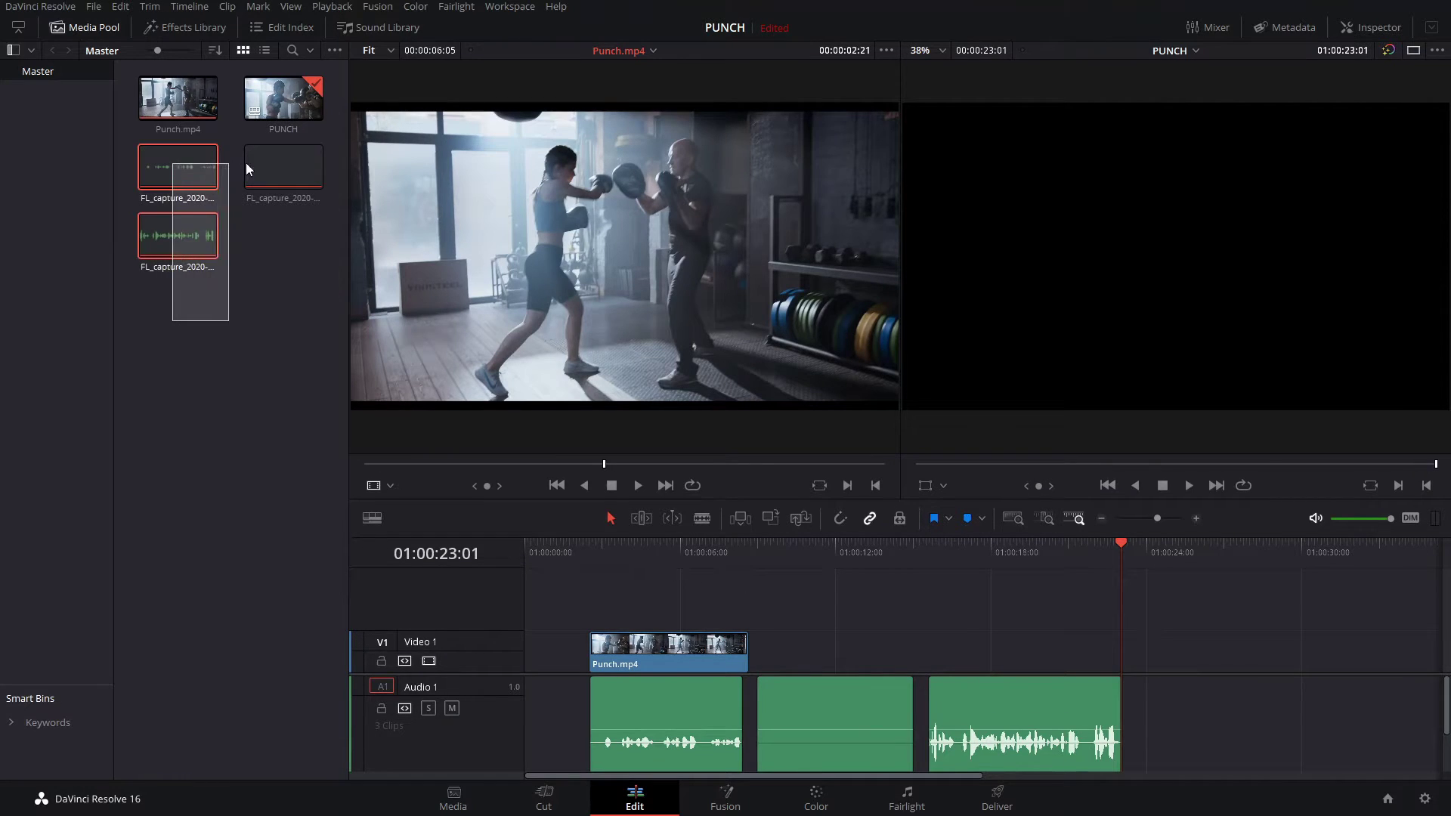
left_click_drag(158, 266, 274, 164)
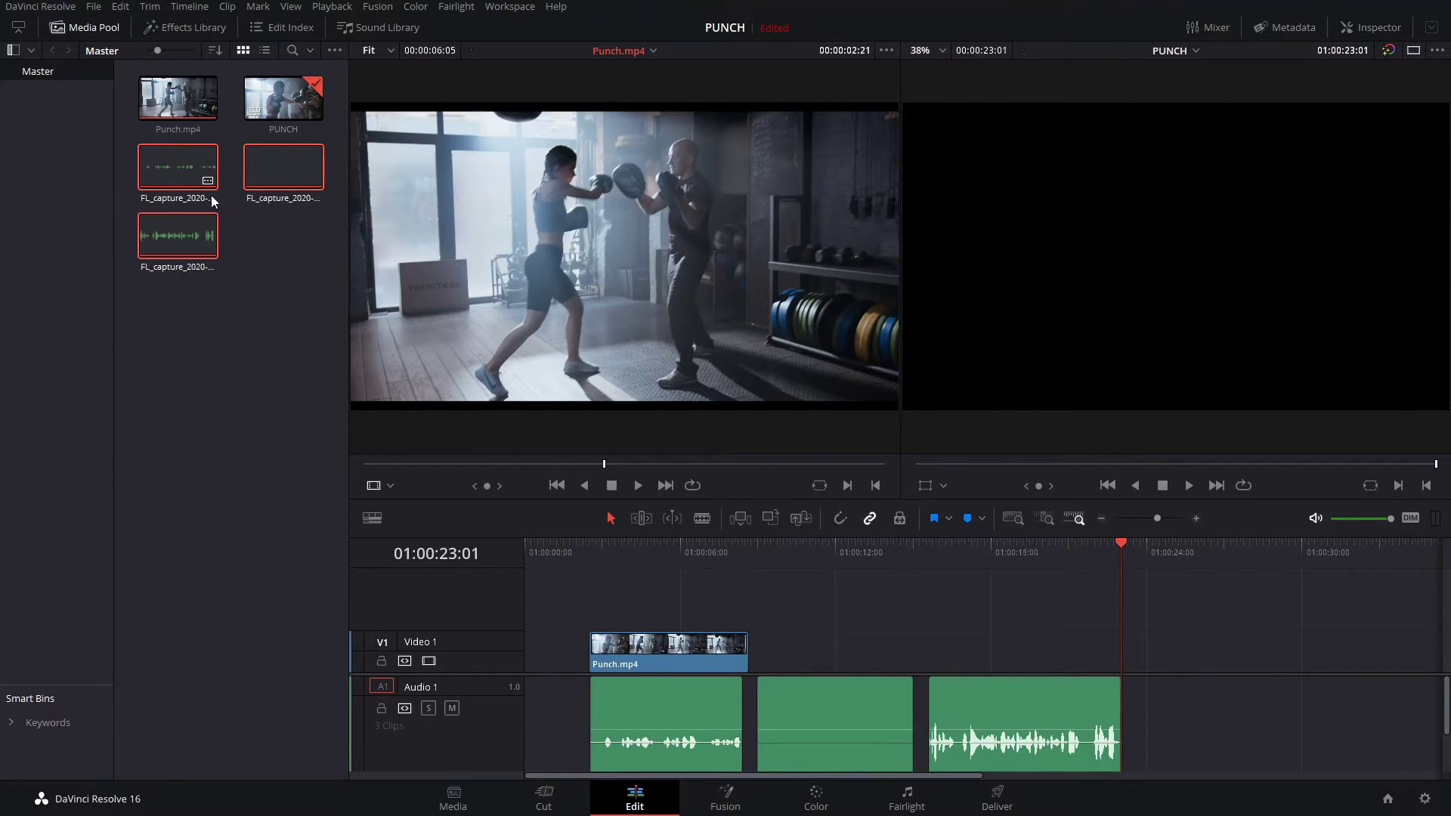
key("Delete")
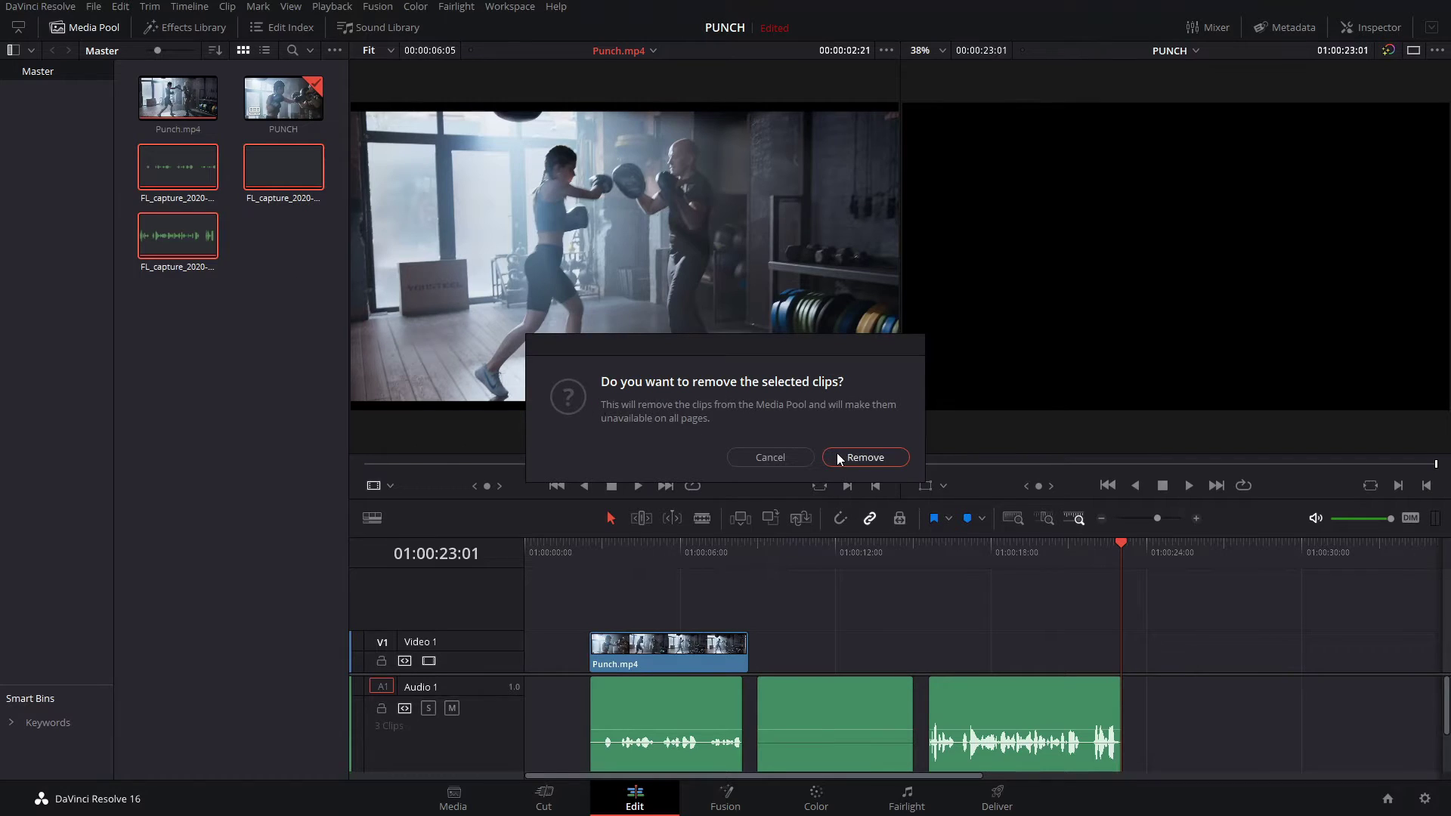
left_click(837, 457)
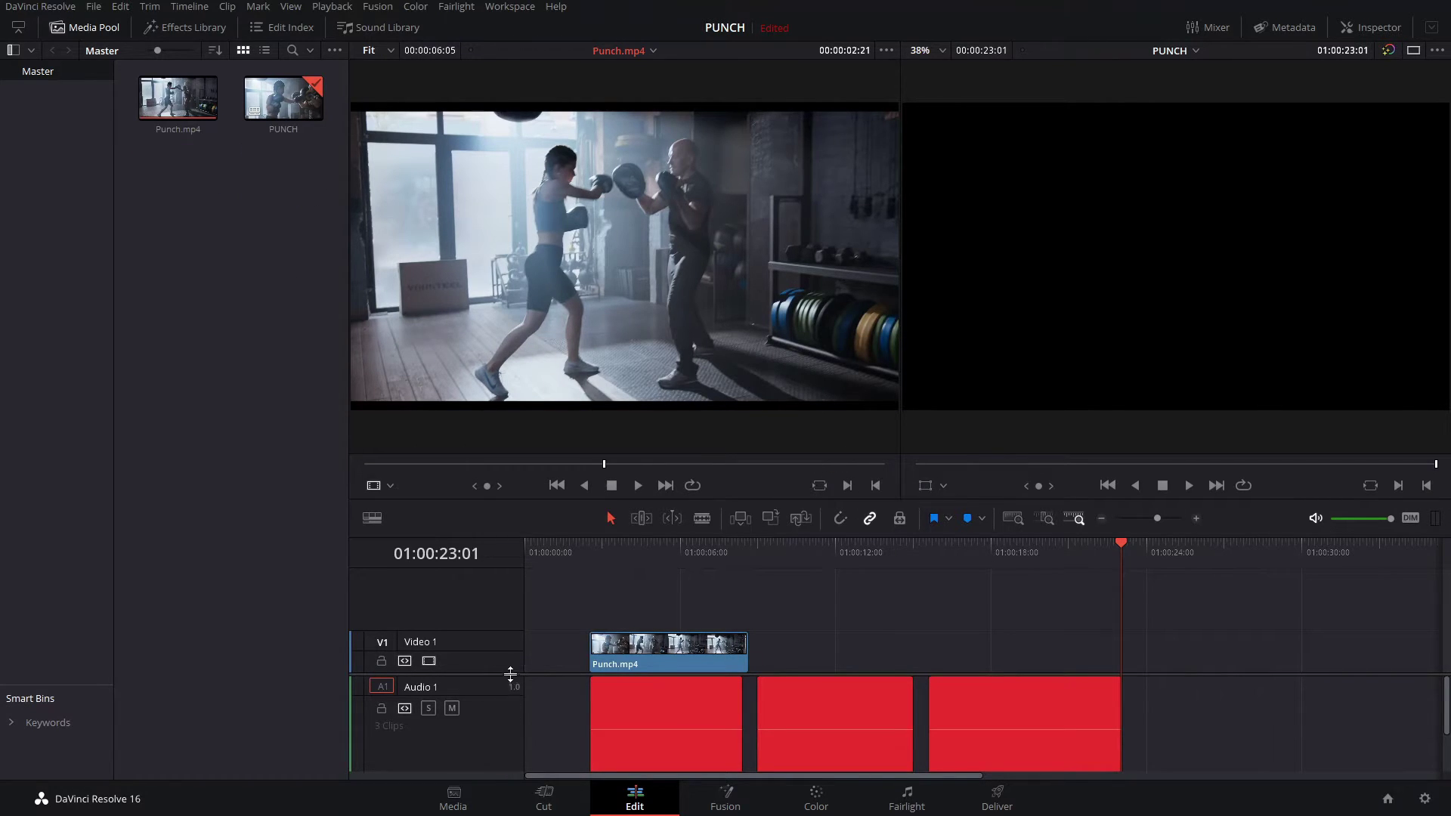
Step: Adjust the Audio 1 track height and shift the tracks down slightly
left_click_drag(510, 674, 507, 613)
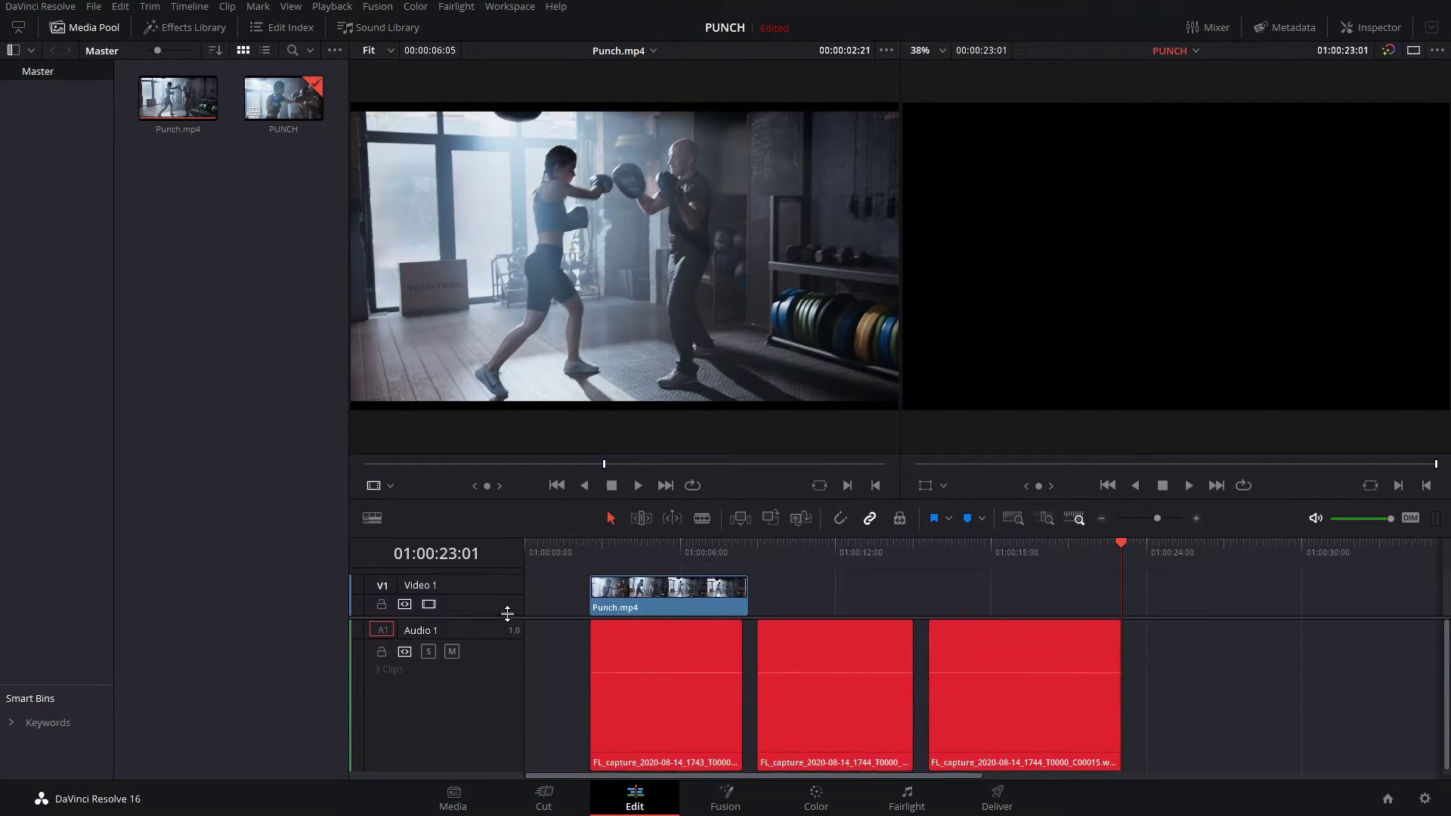
left_click_drag(514, 768, 516, 686)
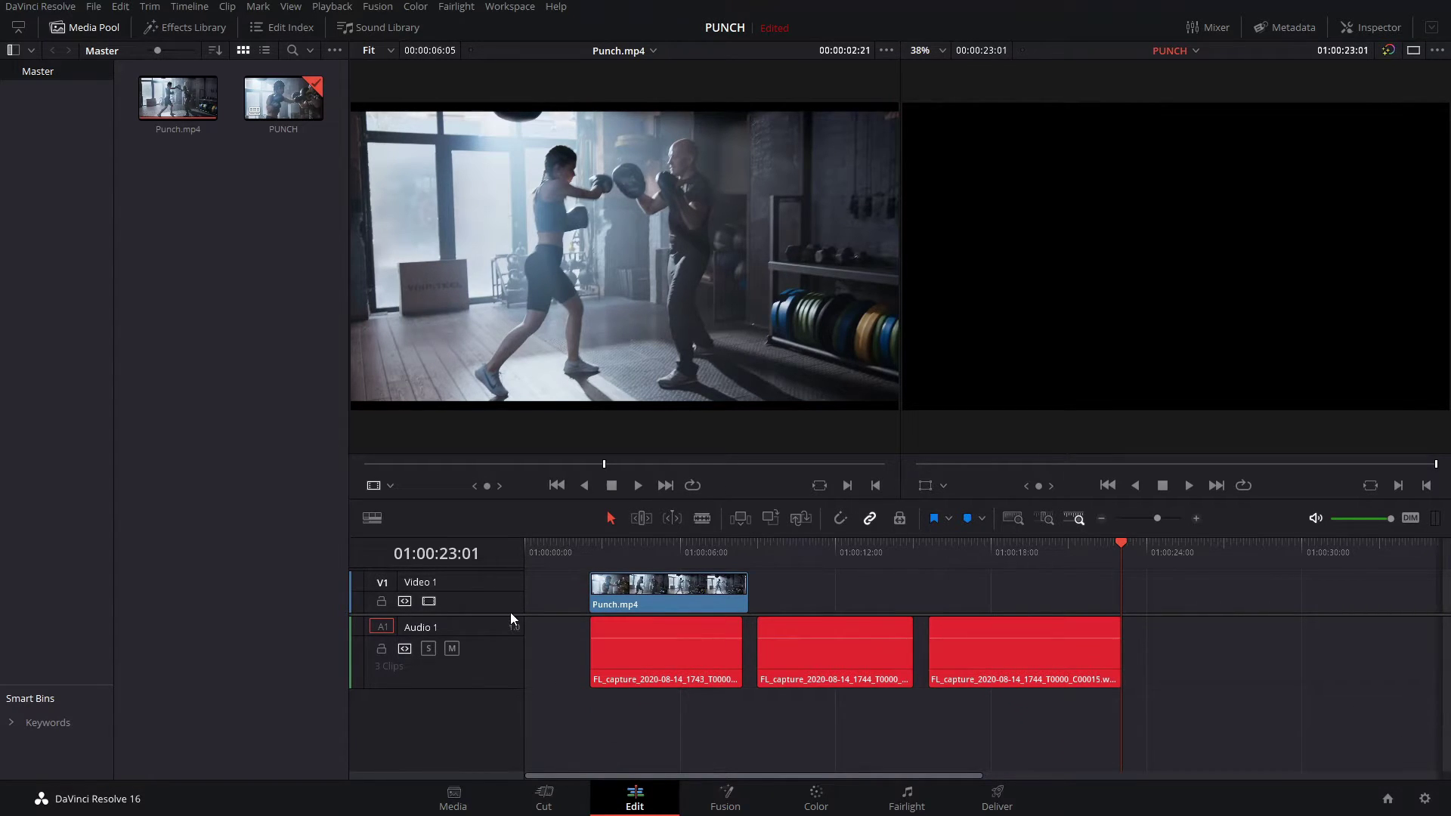
left_click_drag(510, 614, 508, 631)
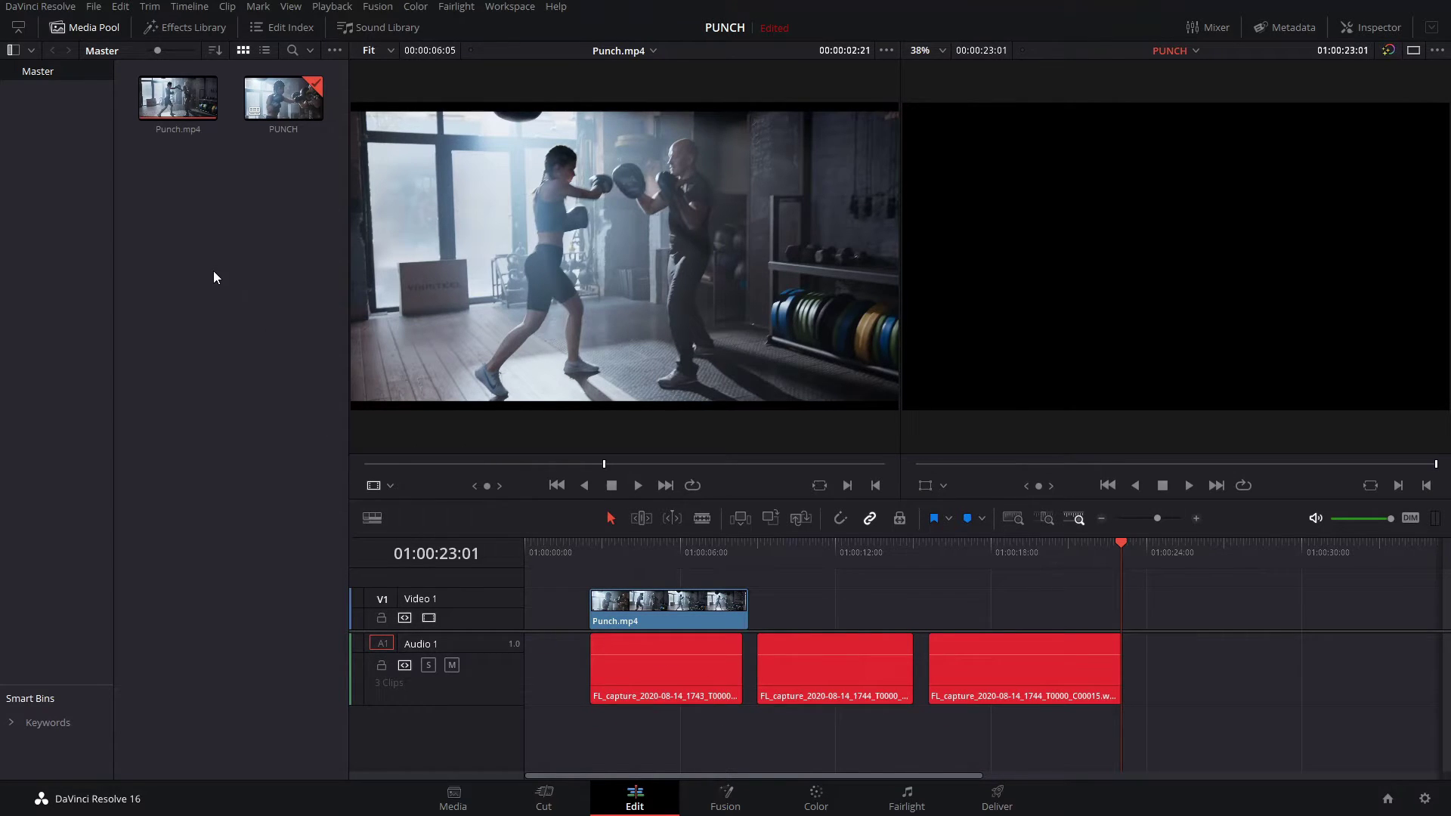
Step: On the Fairlight page, delete the three offline audio clips from Audio 1
left_click(909, 800)
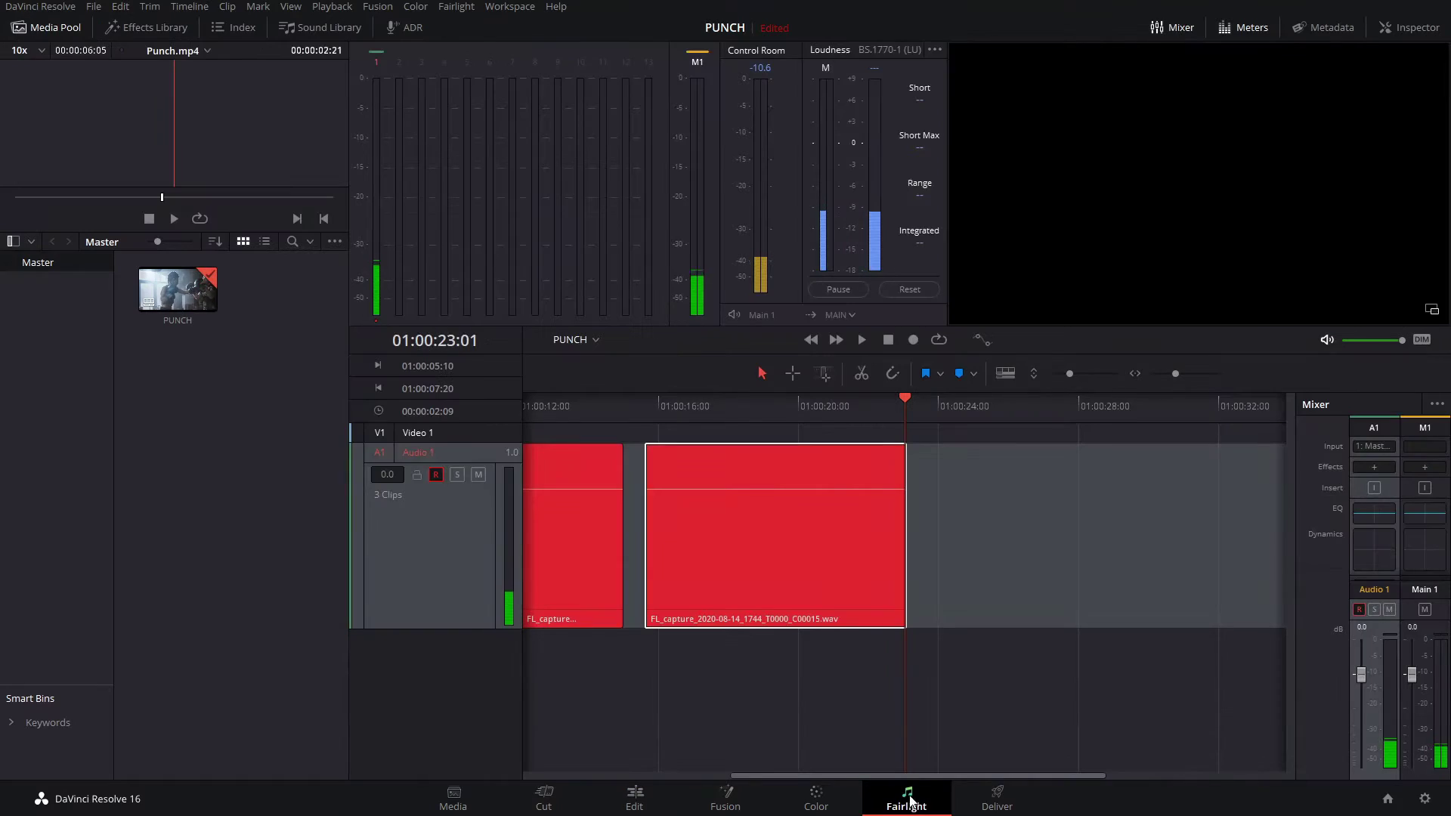
scroll(809, 596, "down", 4)
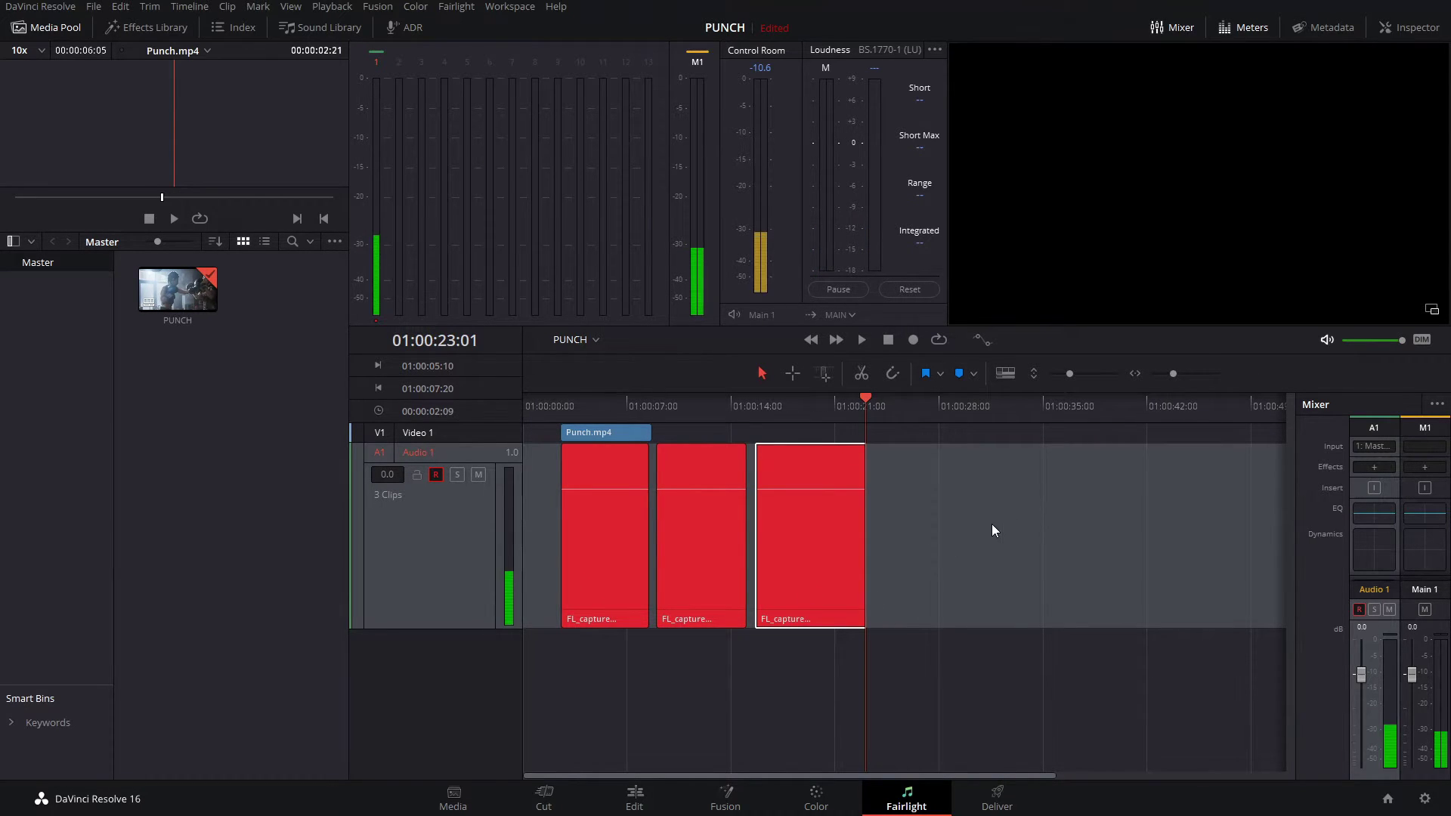
left_click_drag(991, 524, 572, 576)
key("Delete")
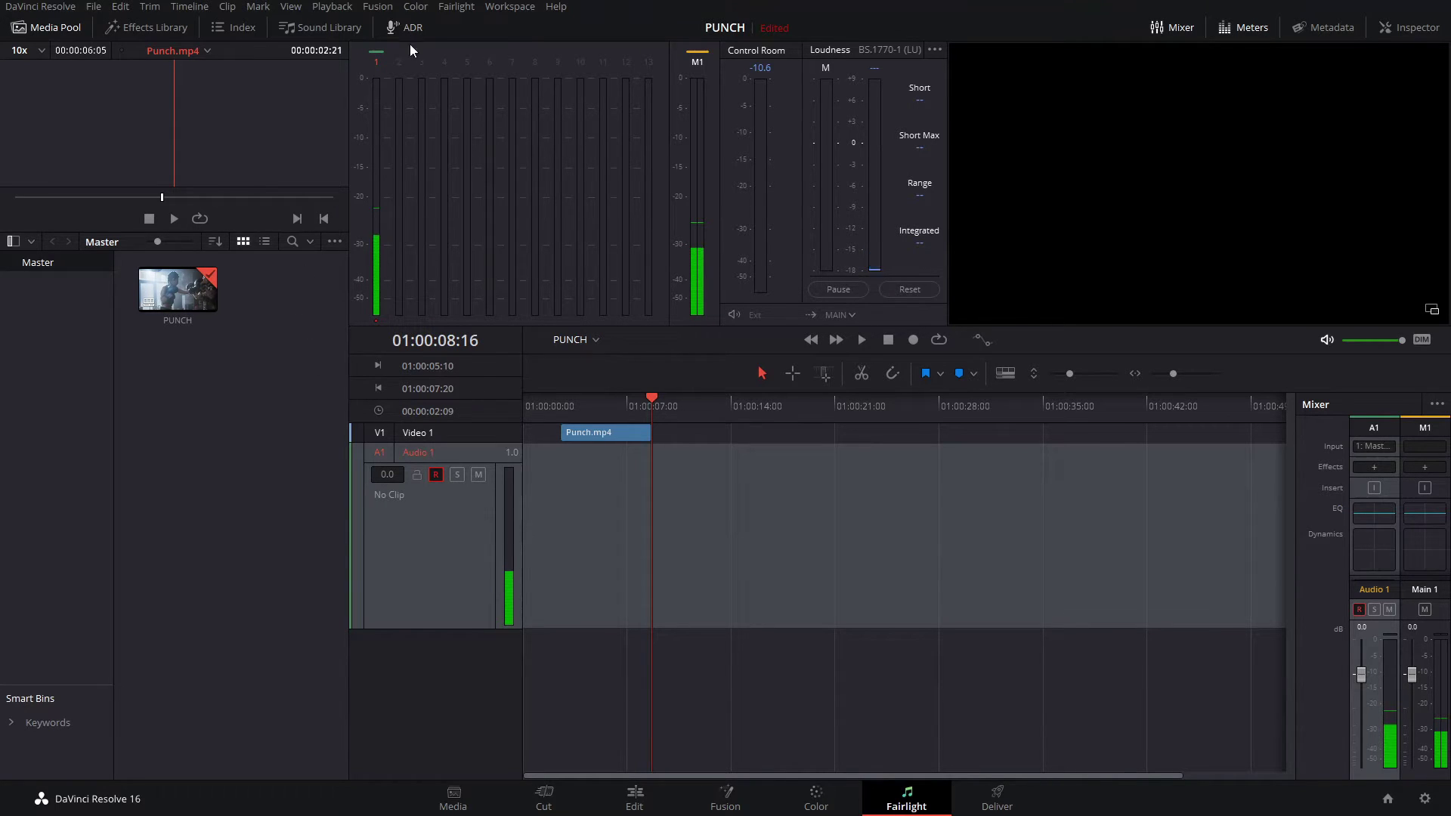
Step: Hide the media pool on both the Fairlight and Edit pages
left_click(54, 30)
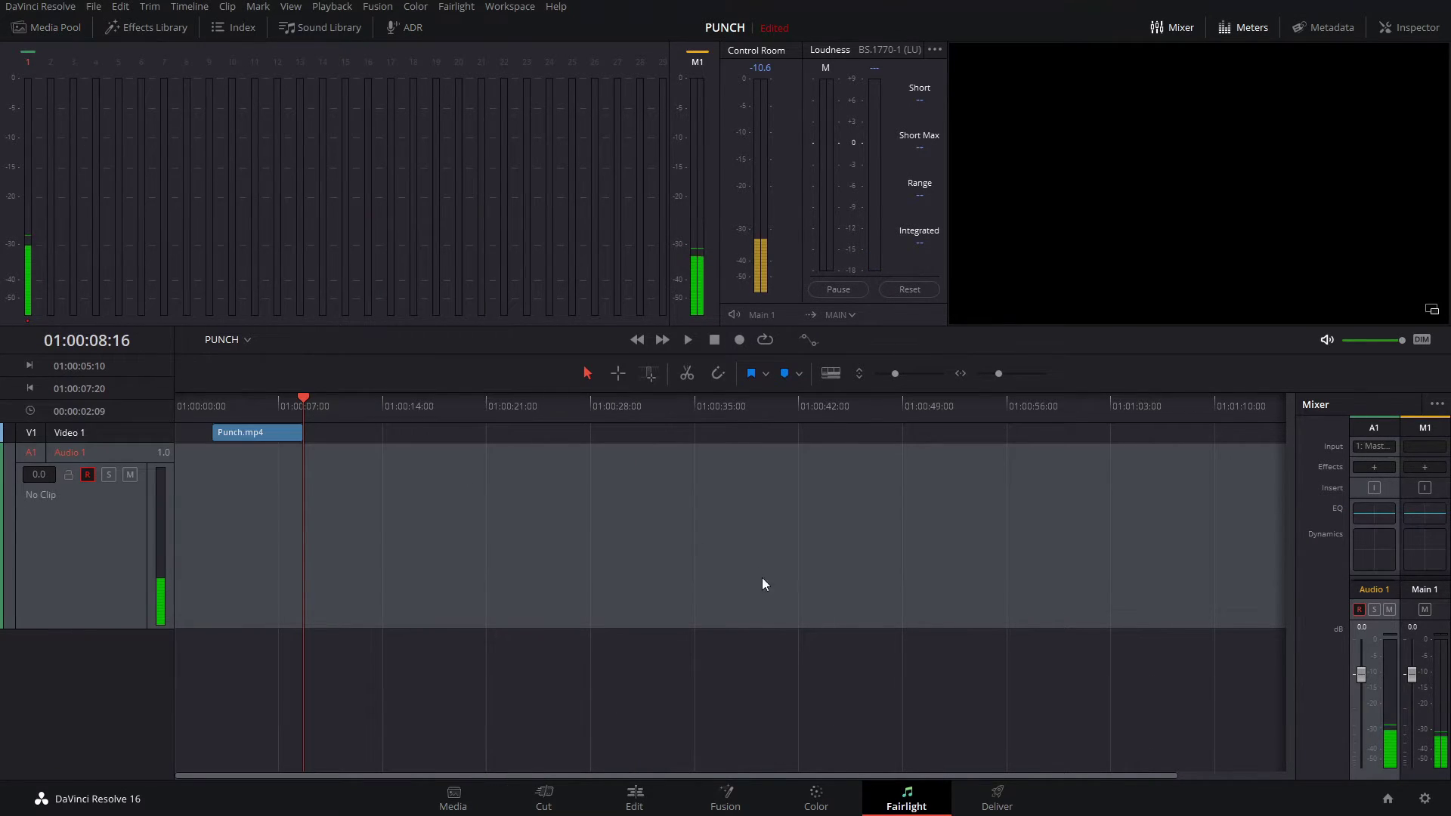
left_click(634, 793)
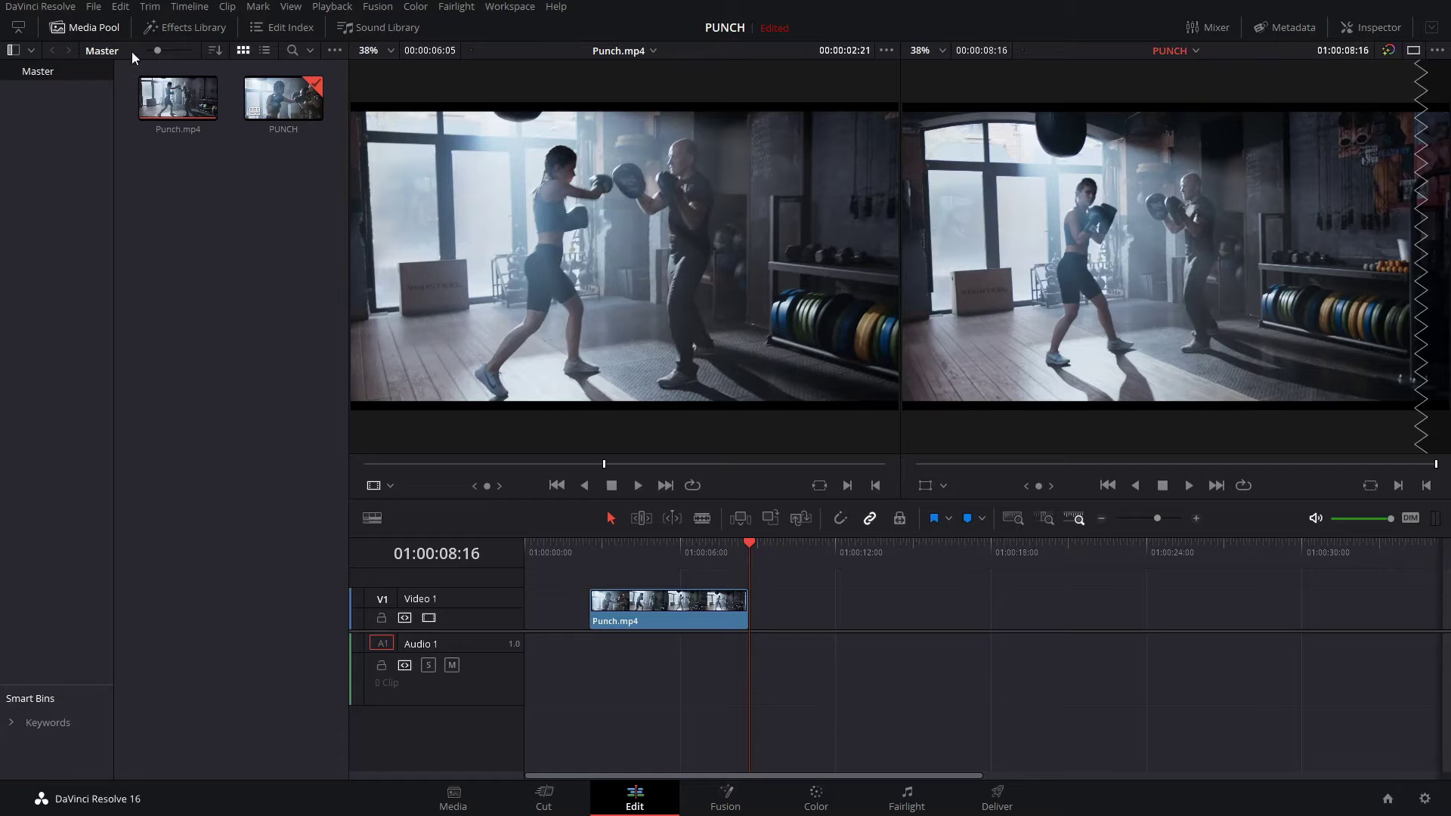
left_click(84, 28)
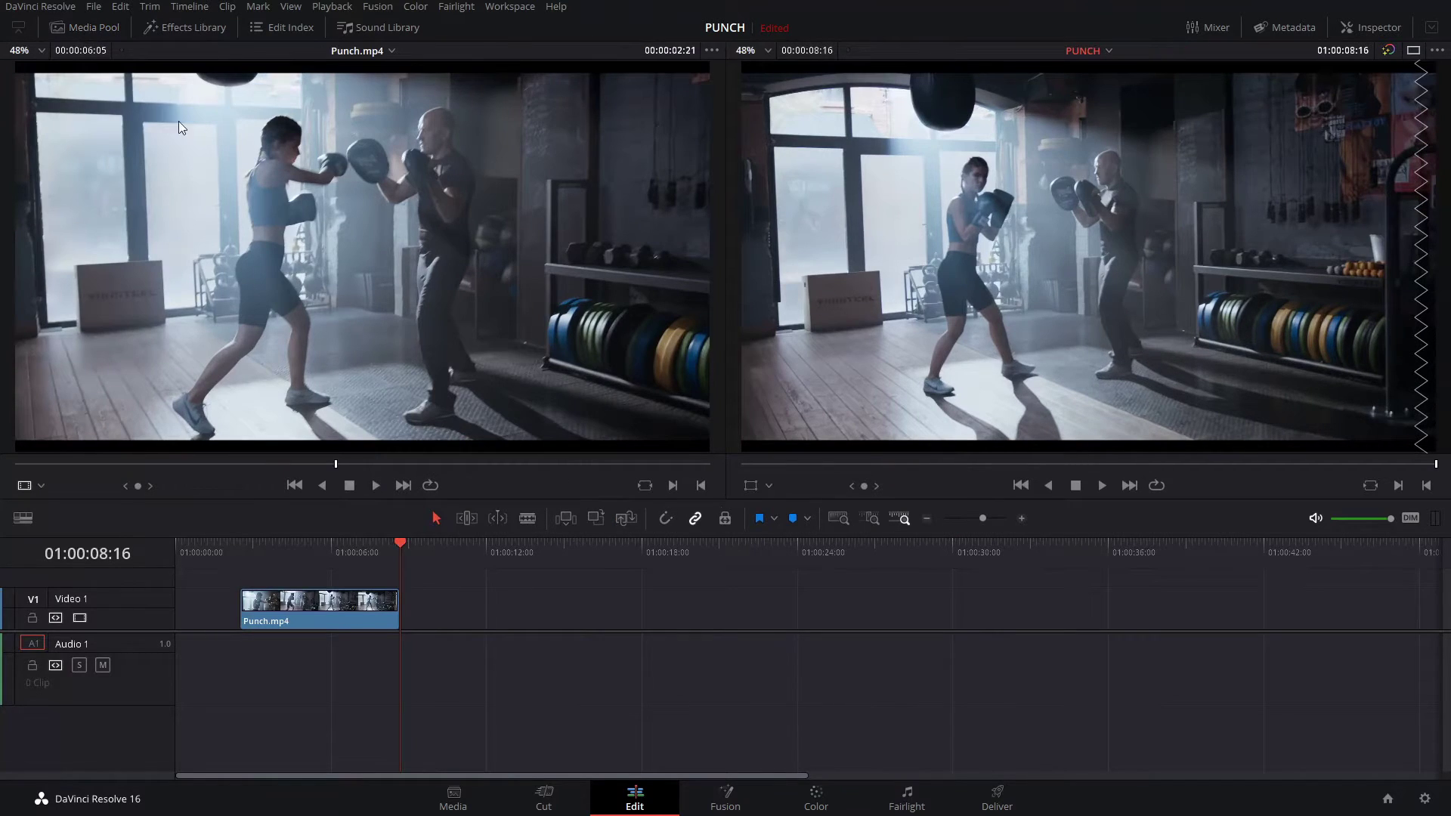
left_click(907, 795)
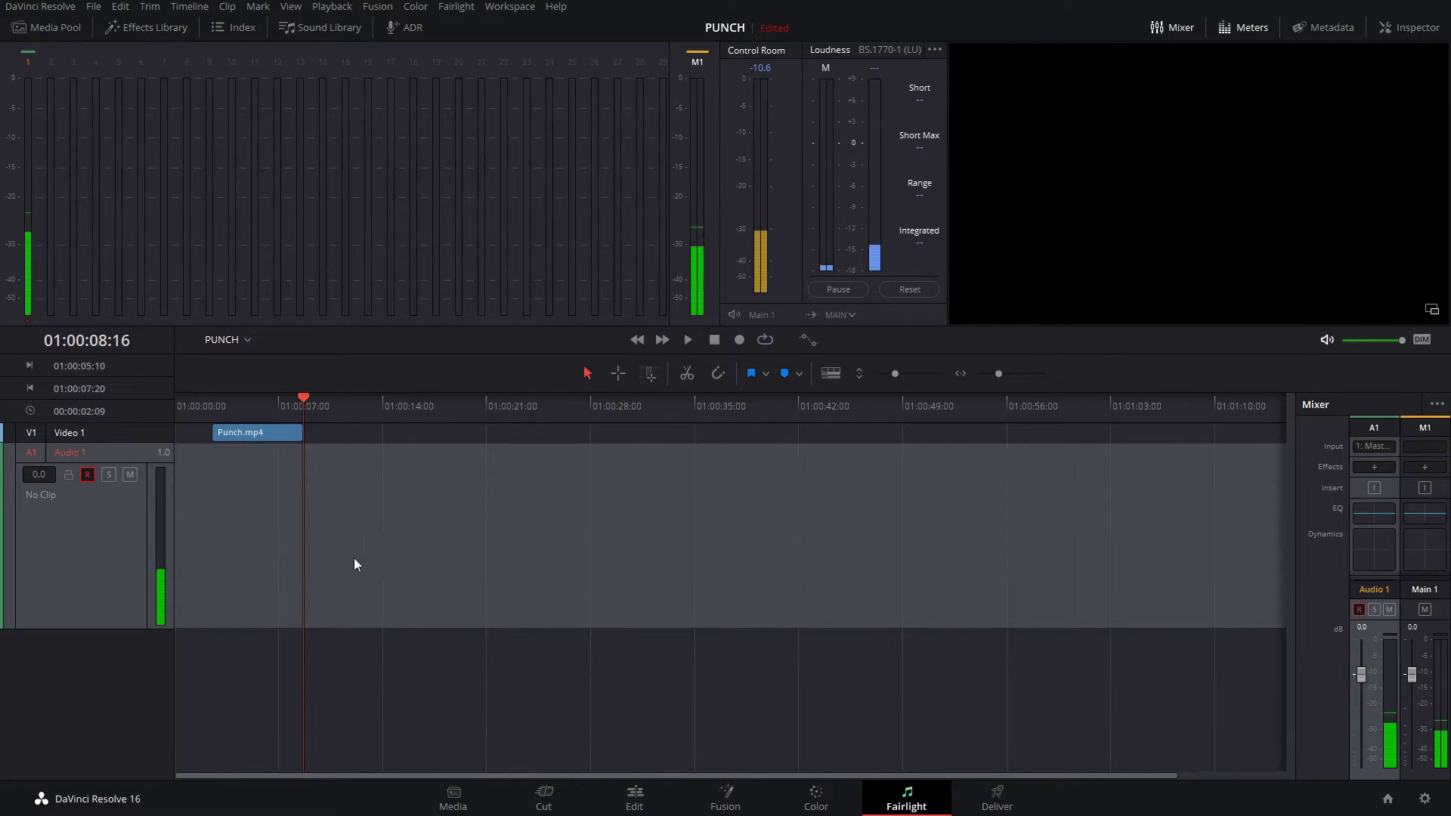
Step: Zoom the timeline in and place the playhead at 01:00:02:13
scroll(281, 511, "up", 1)
scroll(288, 514, "up", 1)
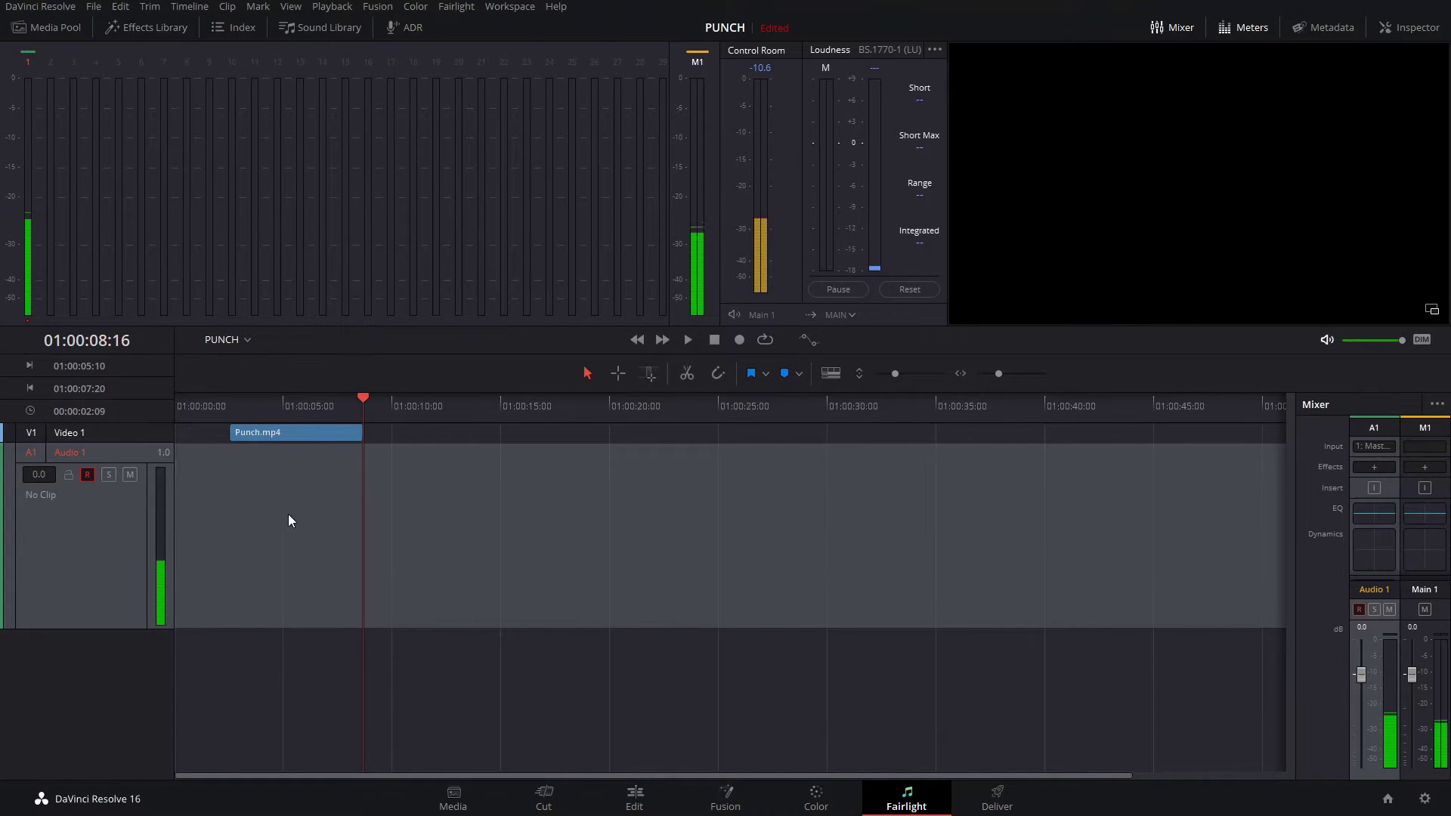
scroll(293, 519, "up", 2)
scroll(296, 528, "up", 1)
scroll(296, 529, "up", 1)
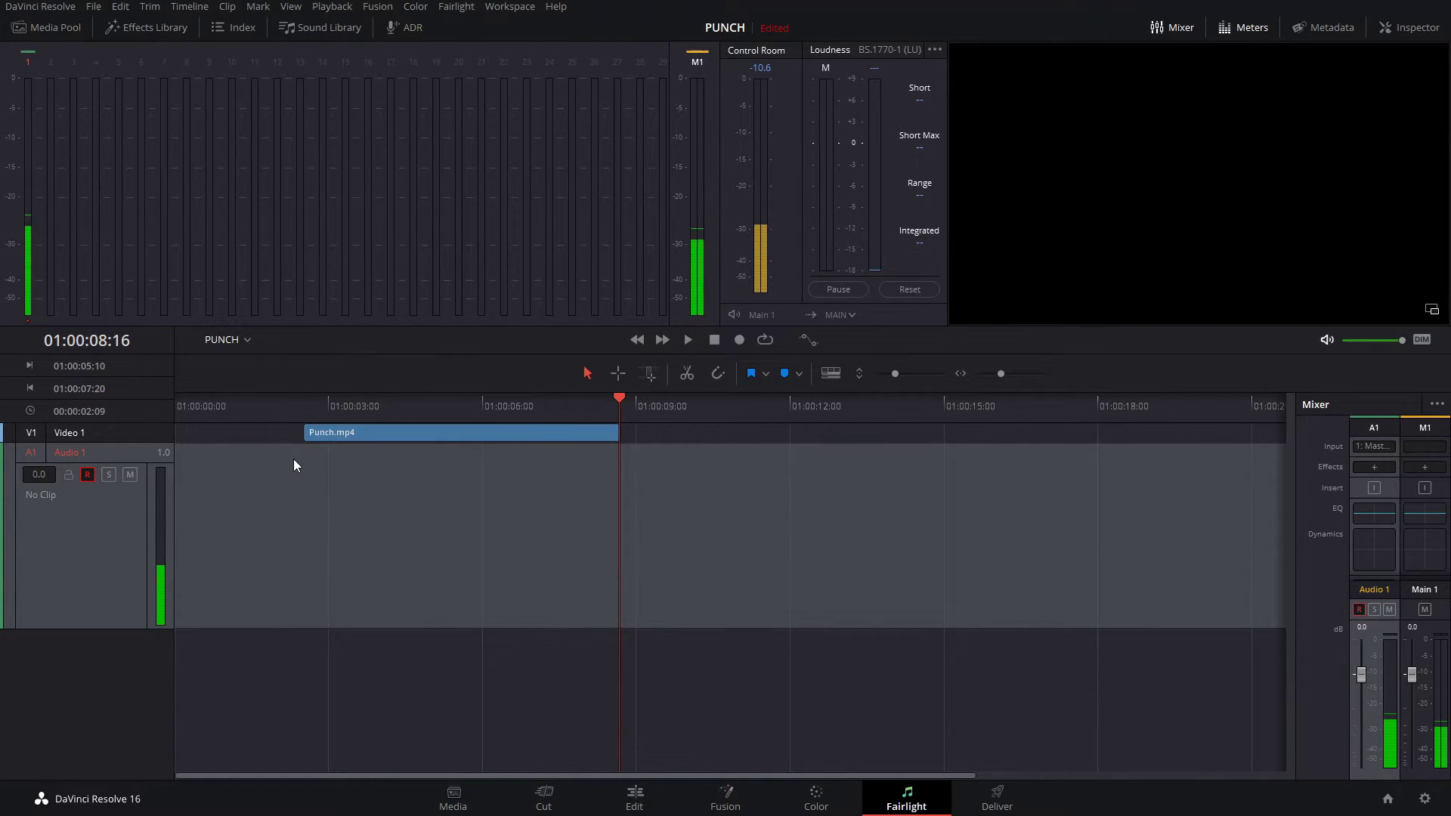
left_click(306, 399)
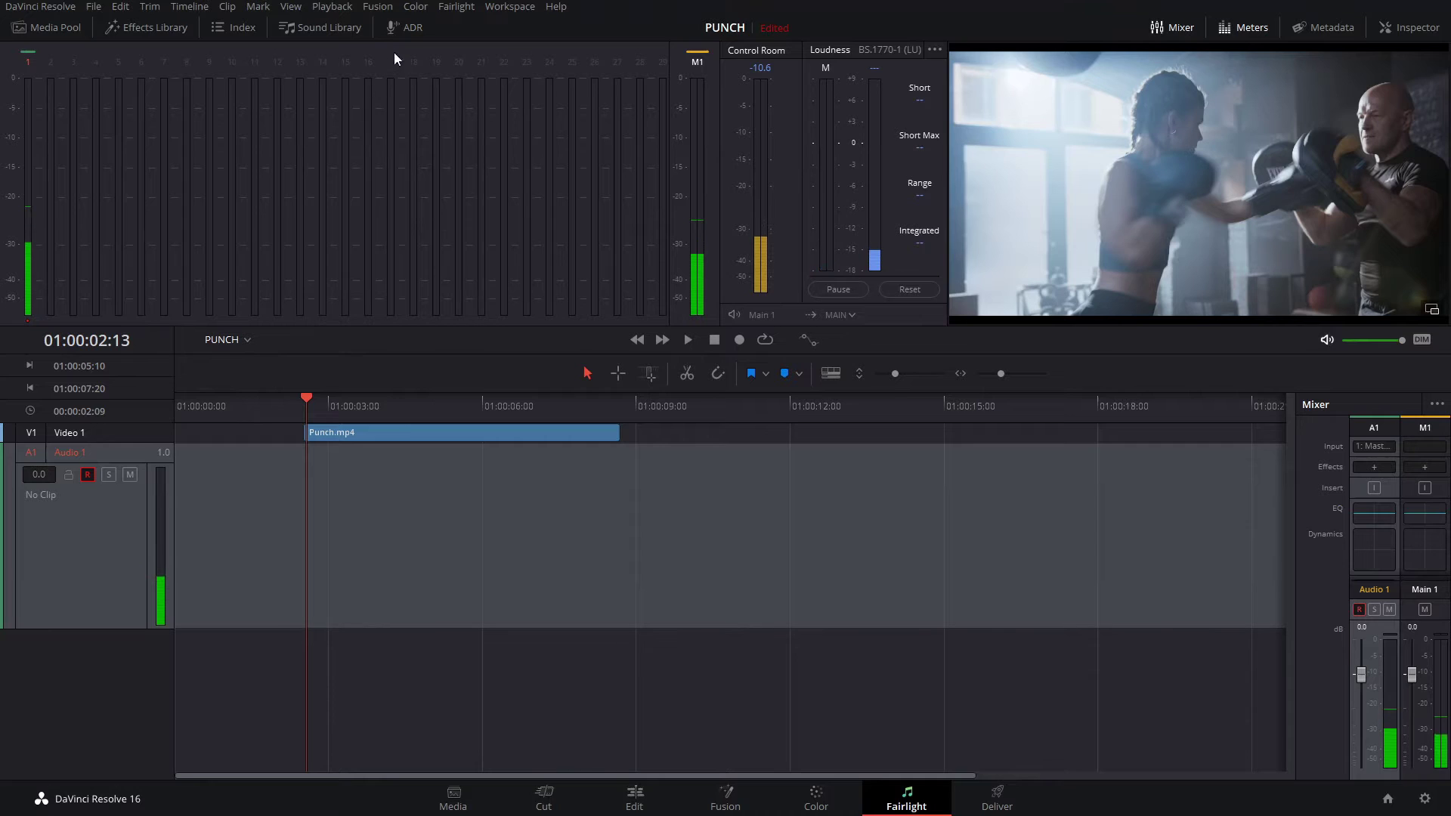
Step: Open the ADR panel and go to its Setup section
left_click(403, 27)
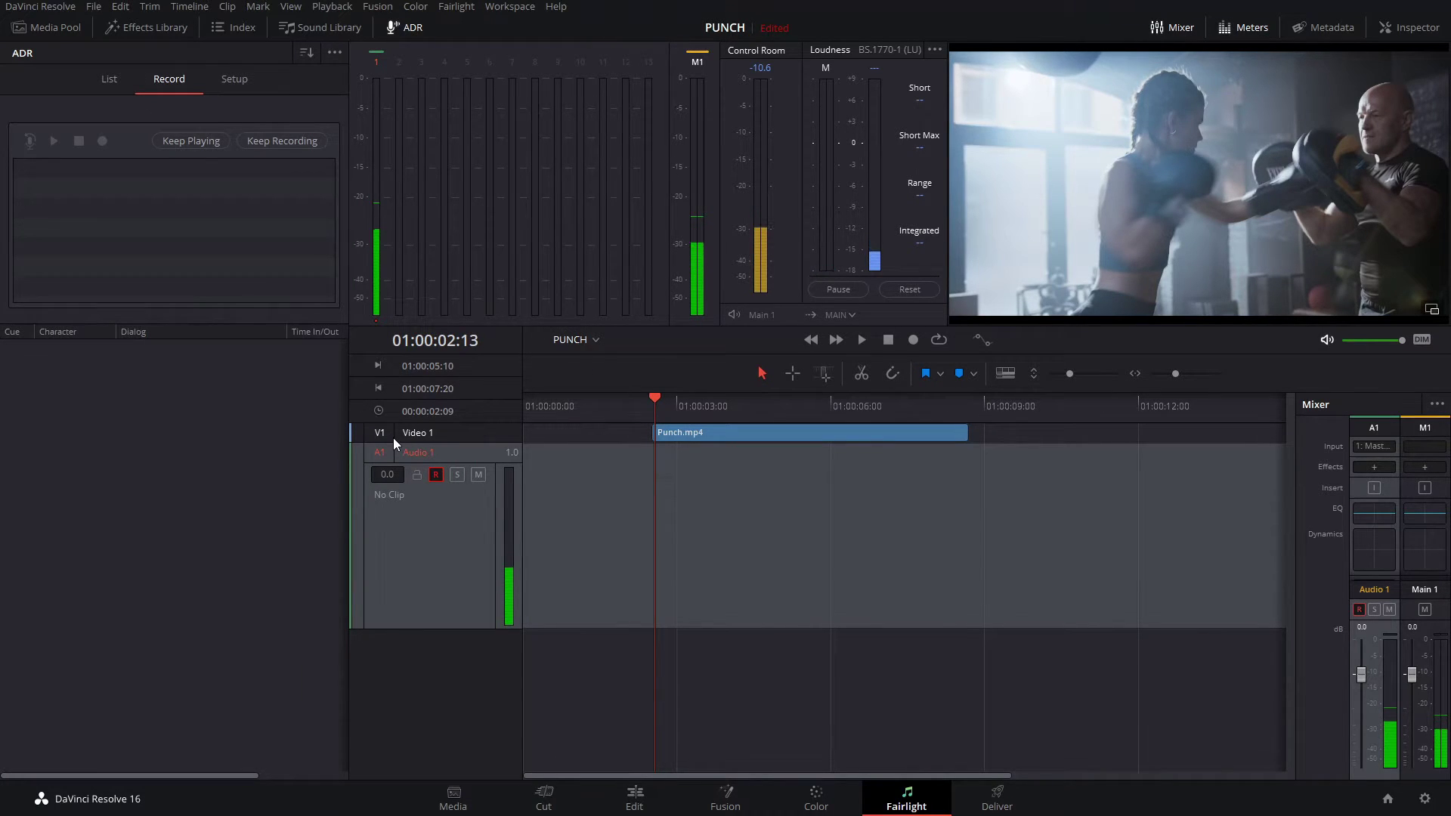
left_click(104, 80)
left_click(171, 82)
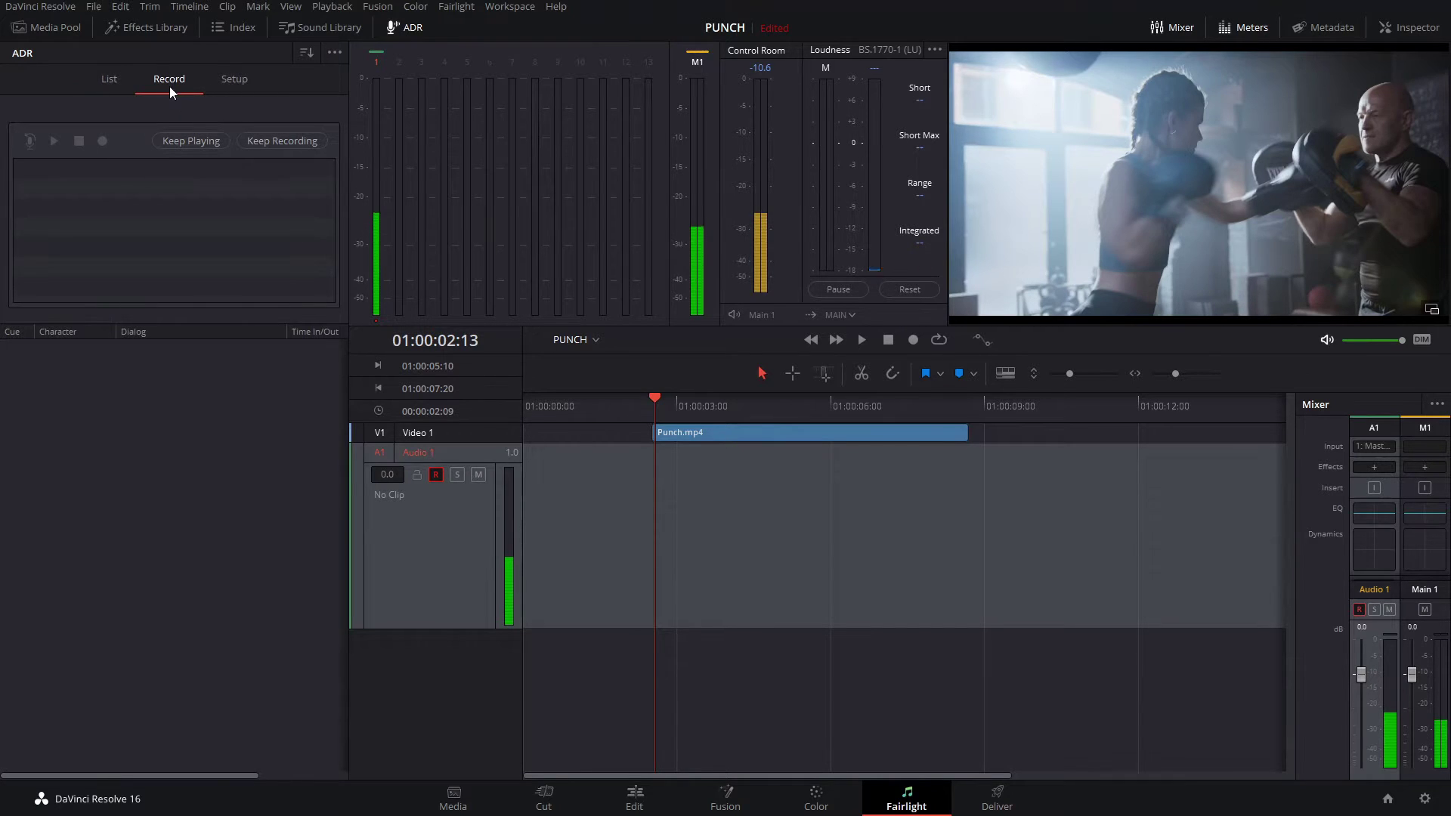
left_click(243, 83)
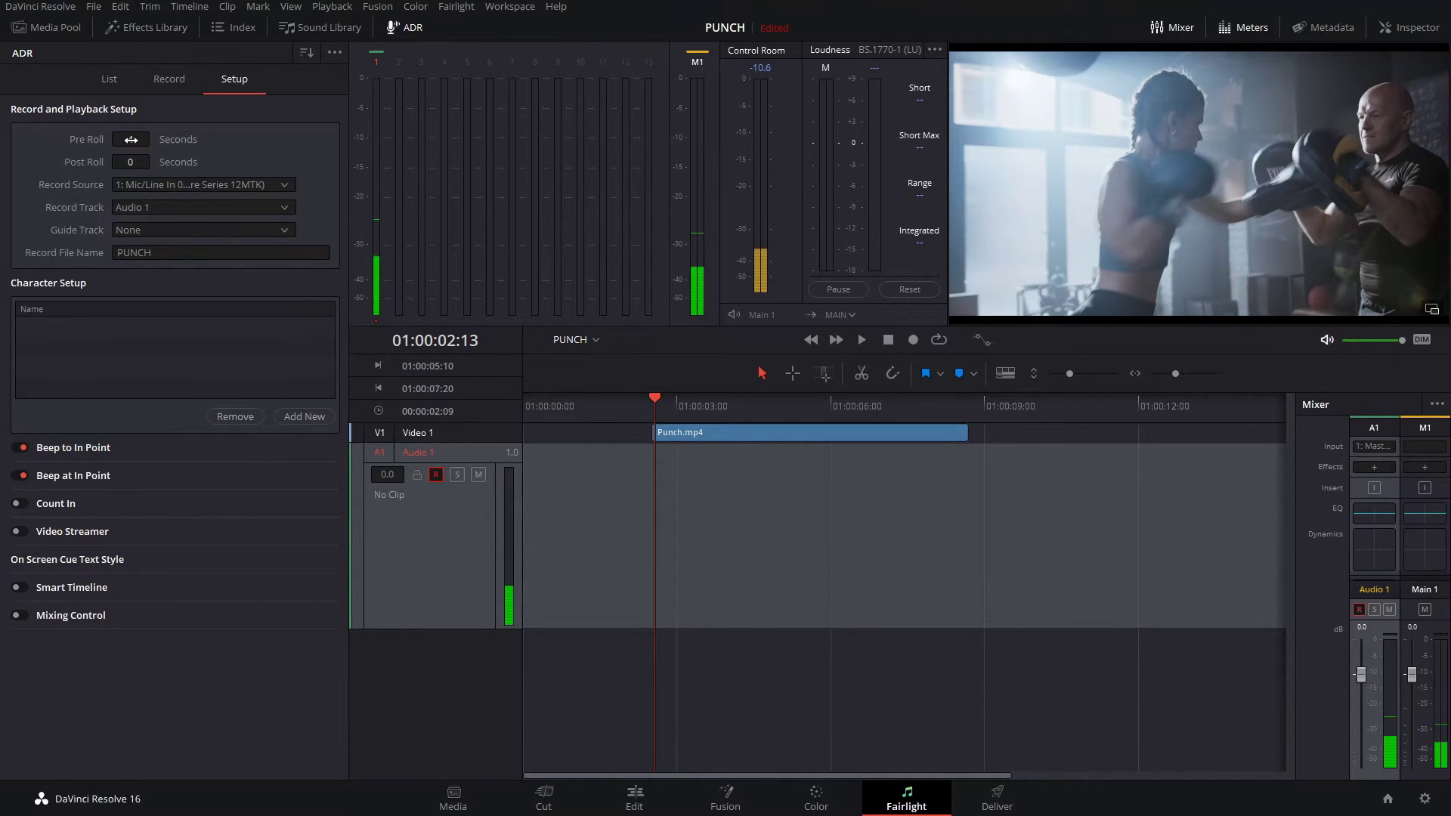
Step: Set ADR Pre Roll to 3, Post Roll to 2, and Record Track to Audio 1
left_click(131, 139)
type("3")
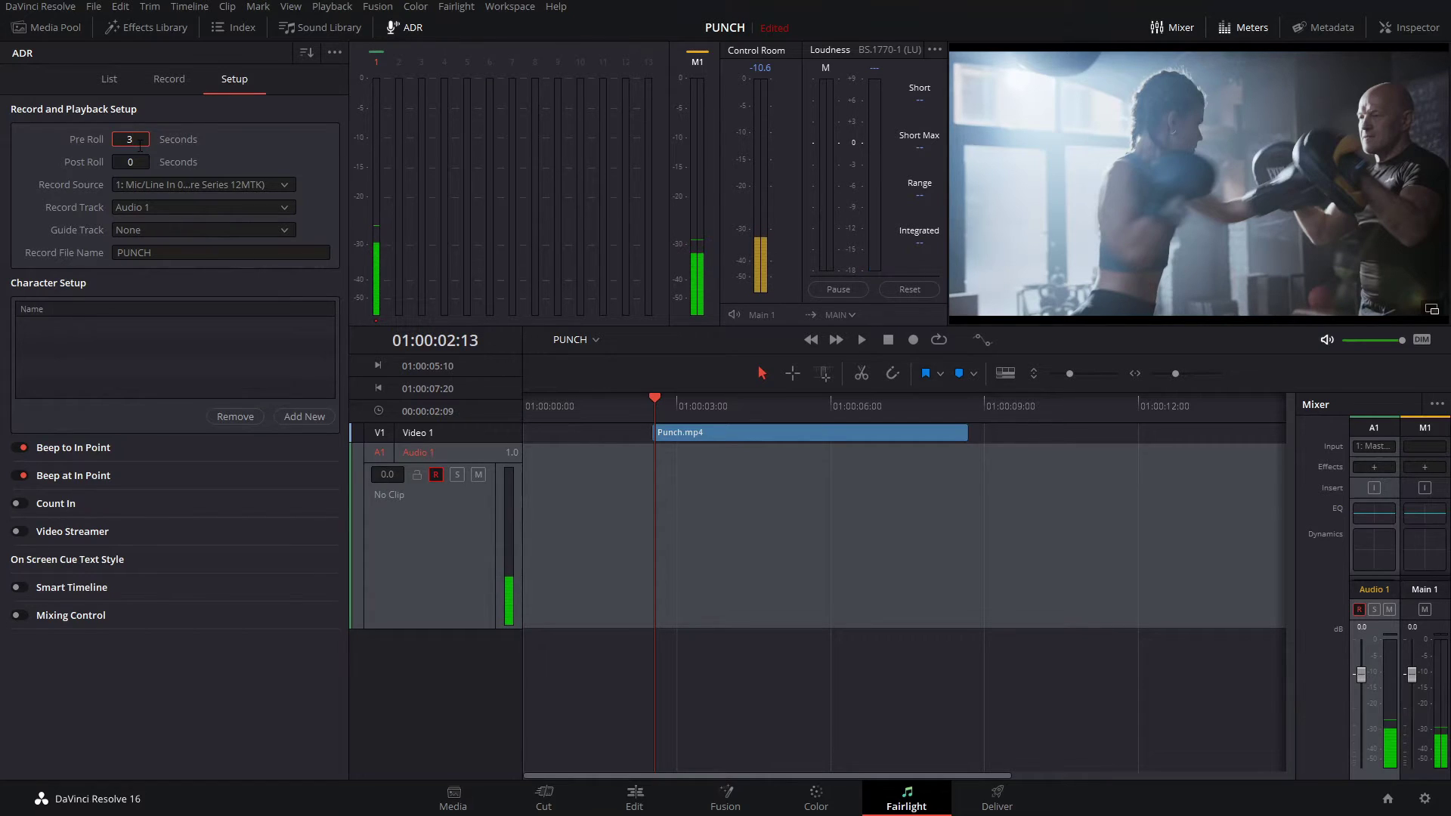
left_click(130, 163)
type("2")
left_click(148, 207)
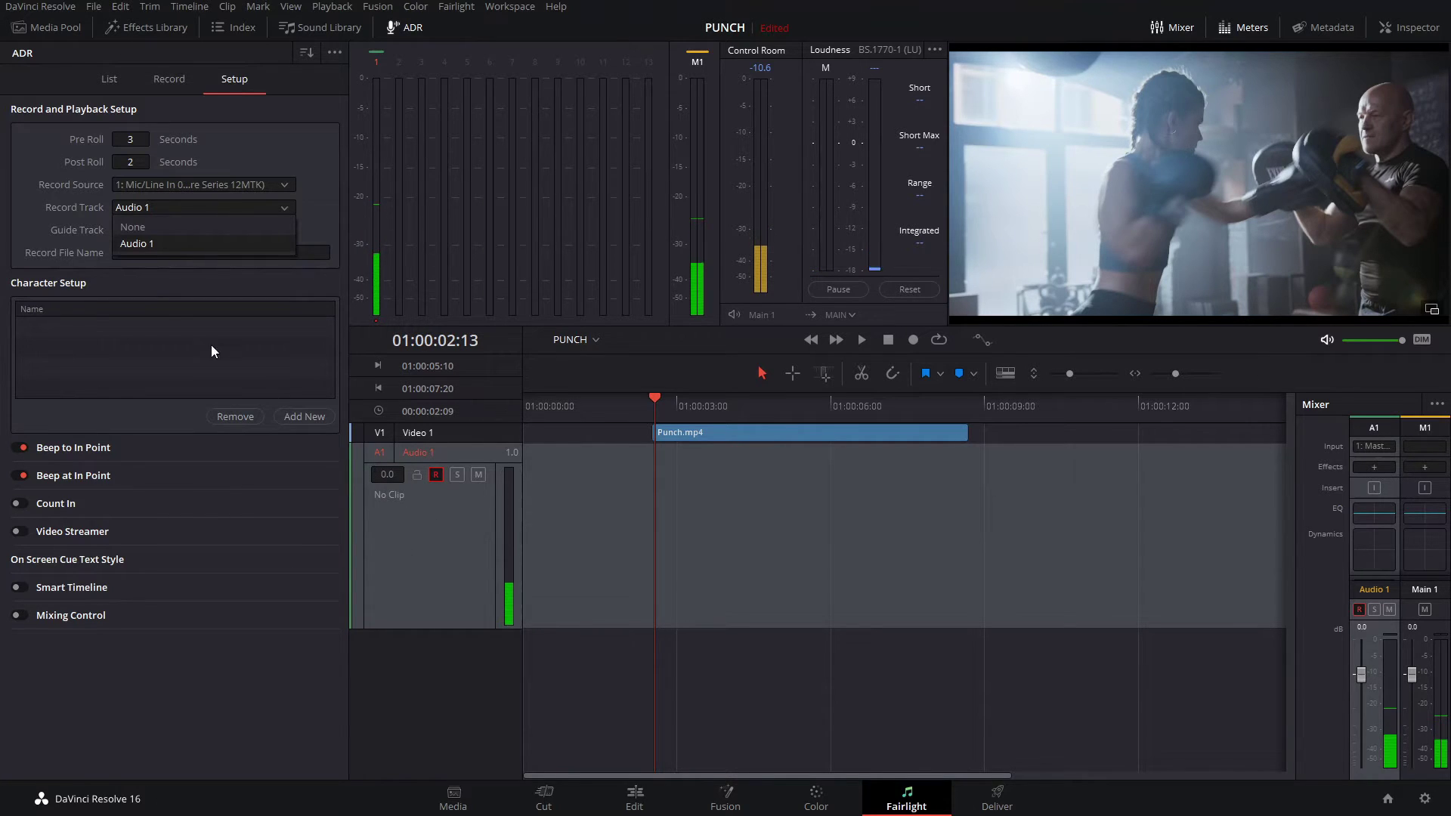
left_click(142, 244)
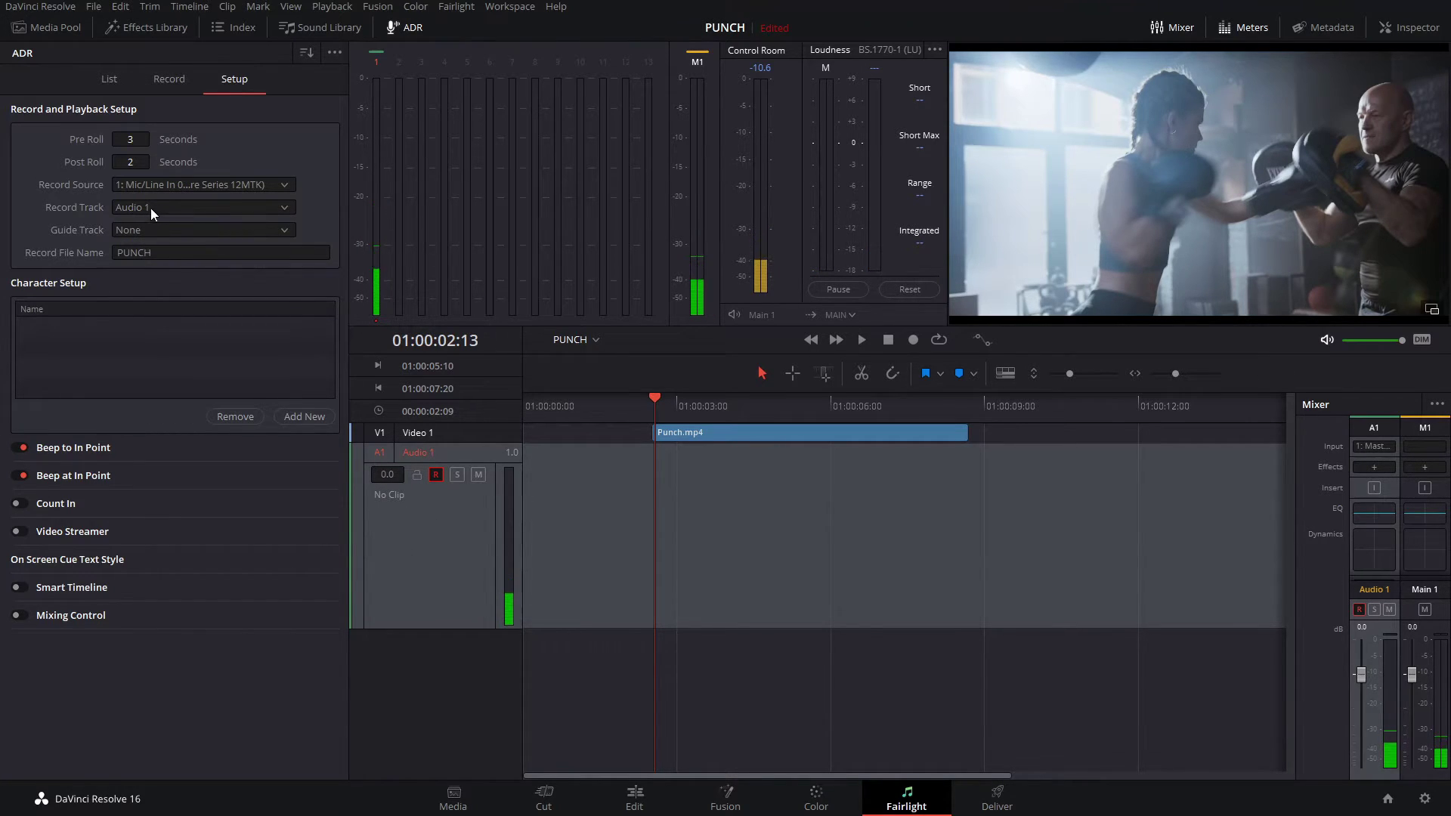
Step: Rename the Audio 1 track to Soco
double_click(420, 451)
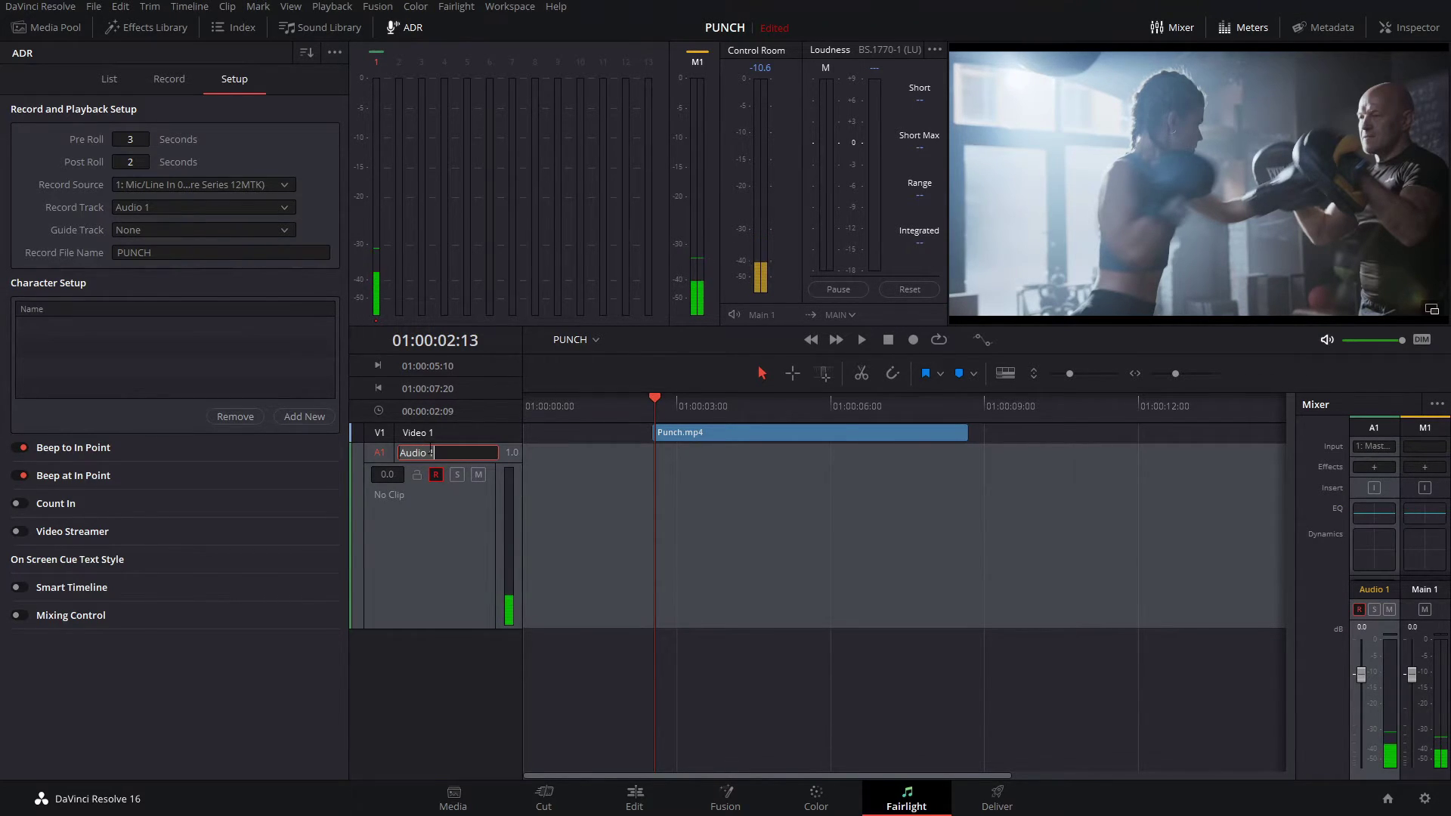
type("sOCO")
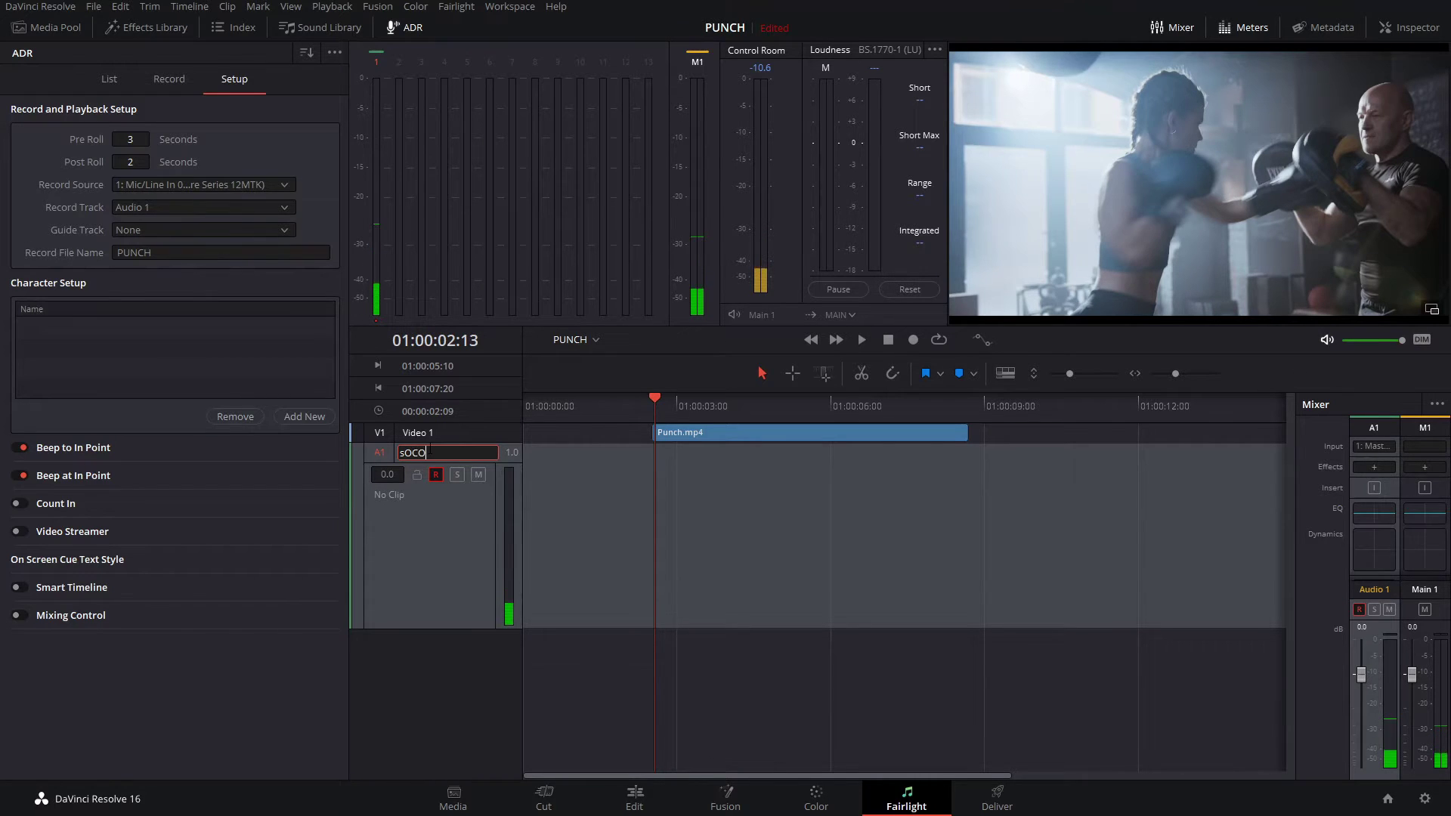
key("BackSpace")
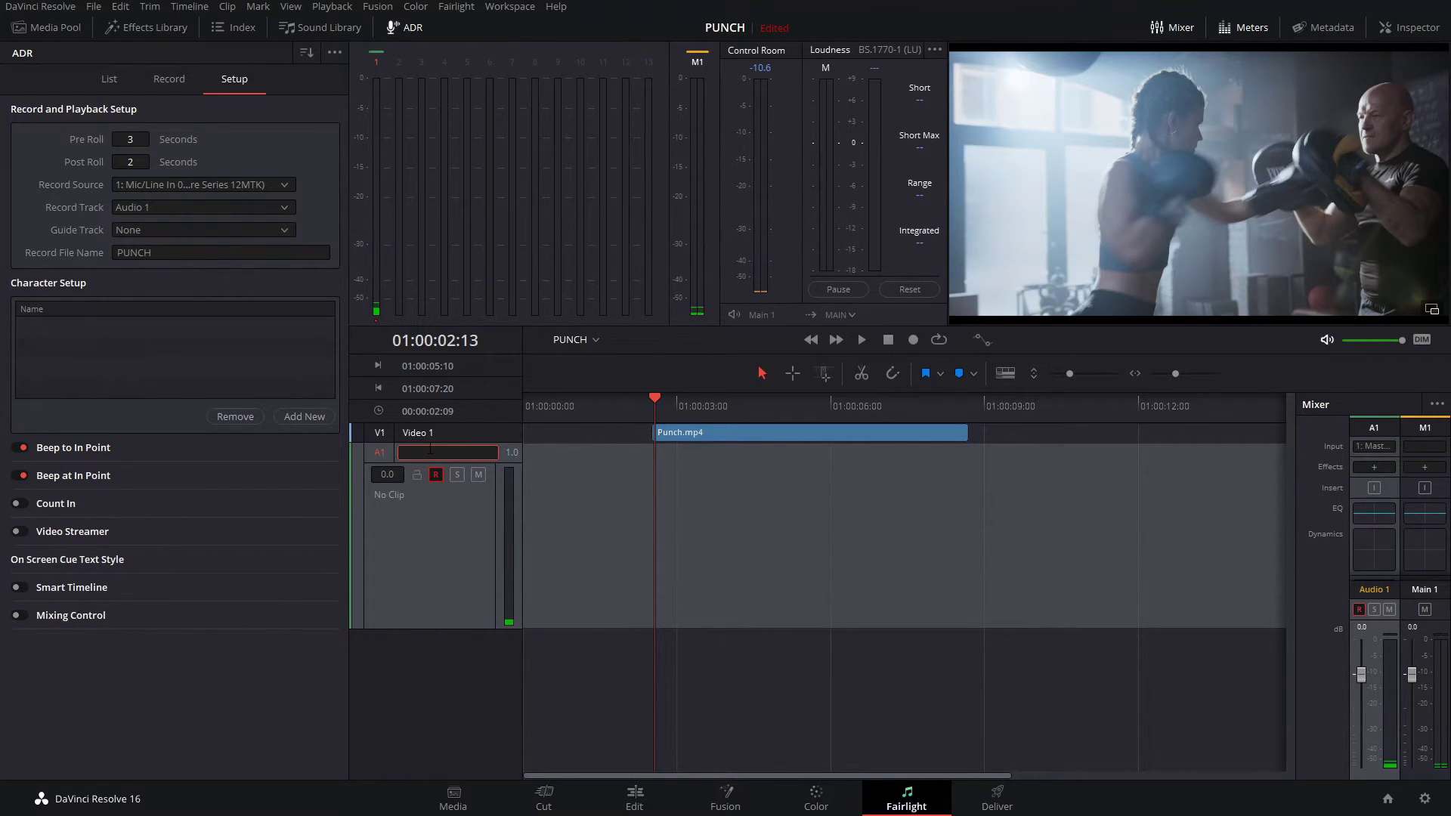
type("Soco")
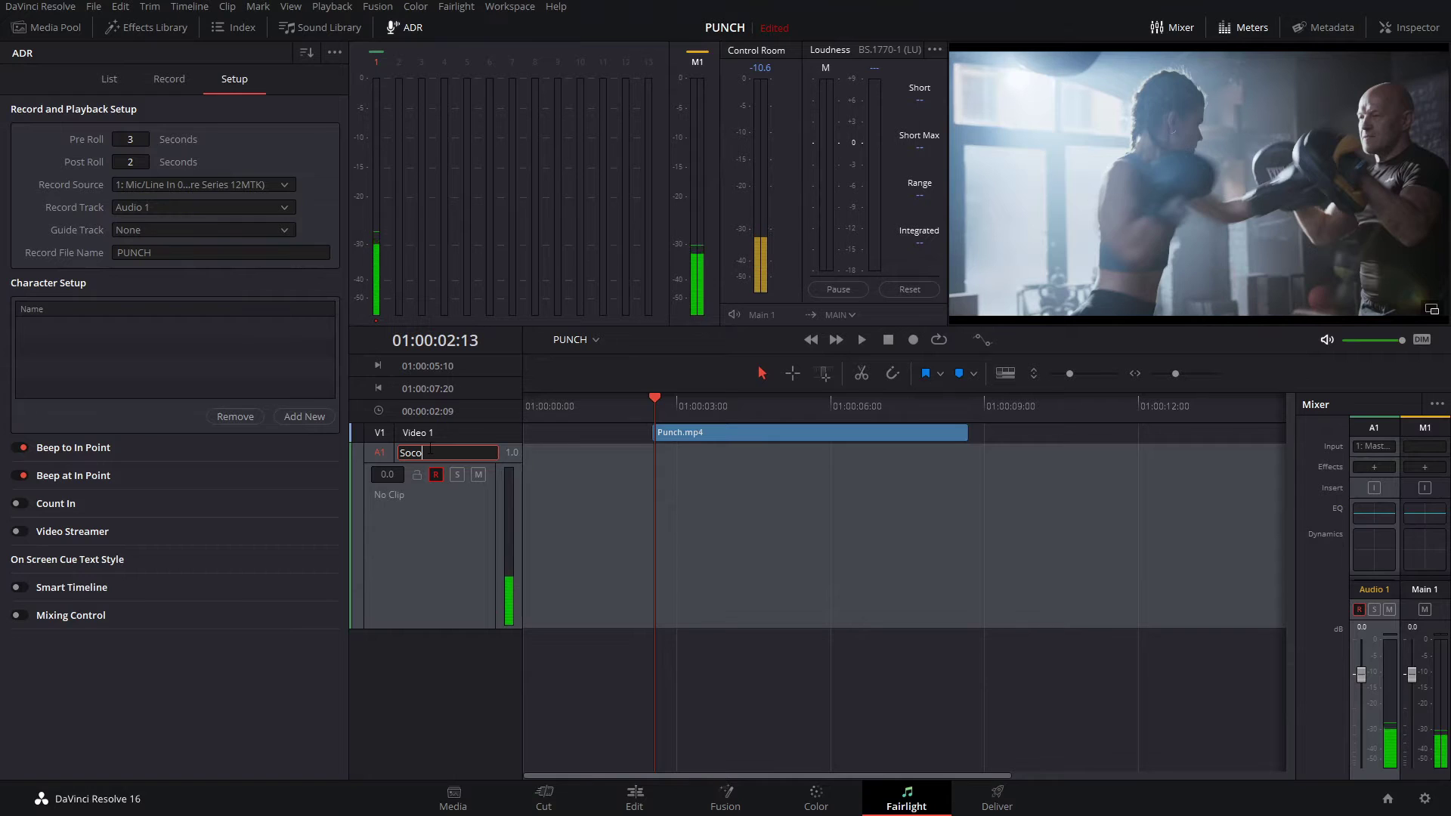
key("Return")
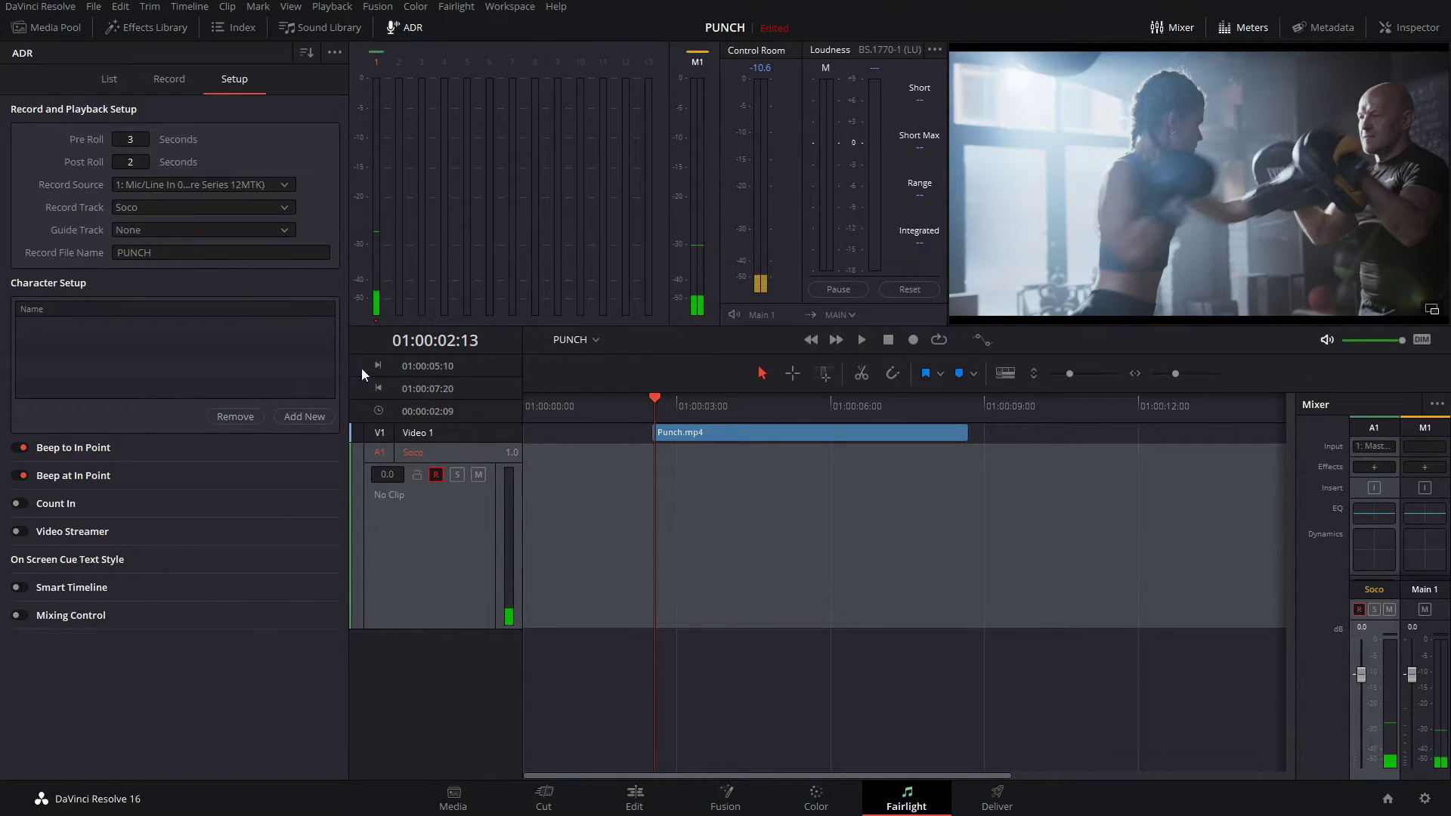
Step: Choose Soco as the ADR record track and show the record source options
left_click(148, 210)
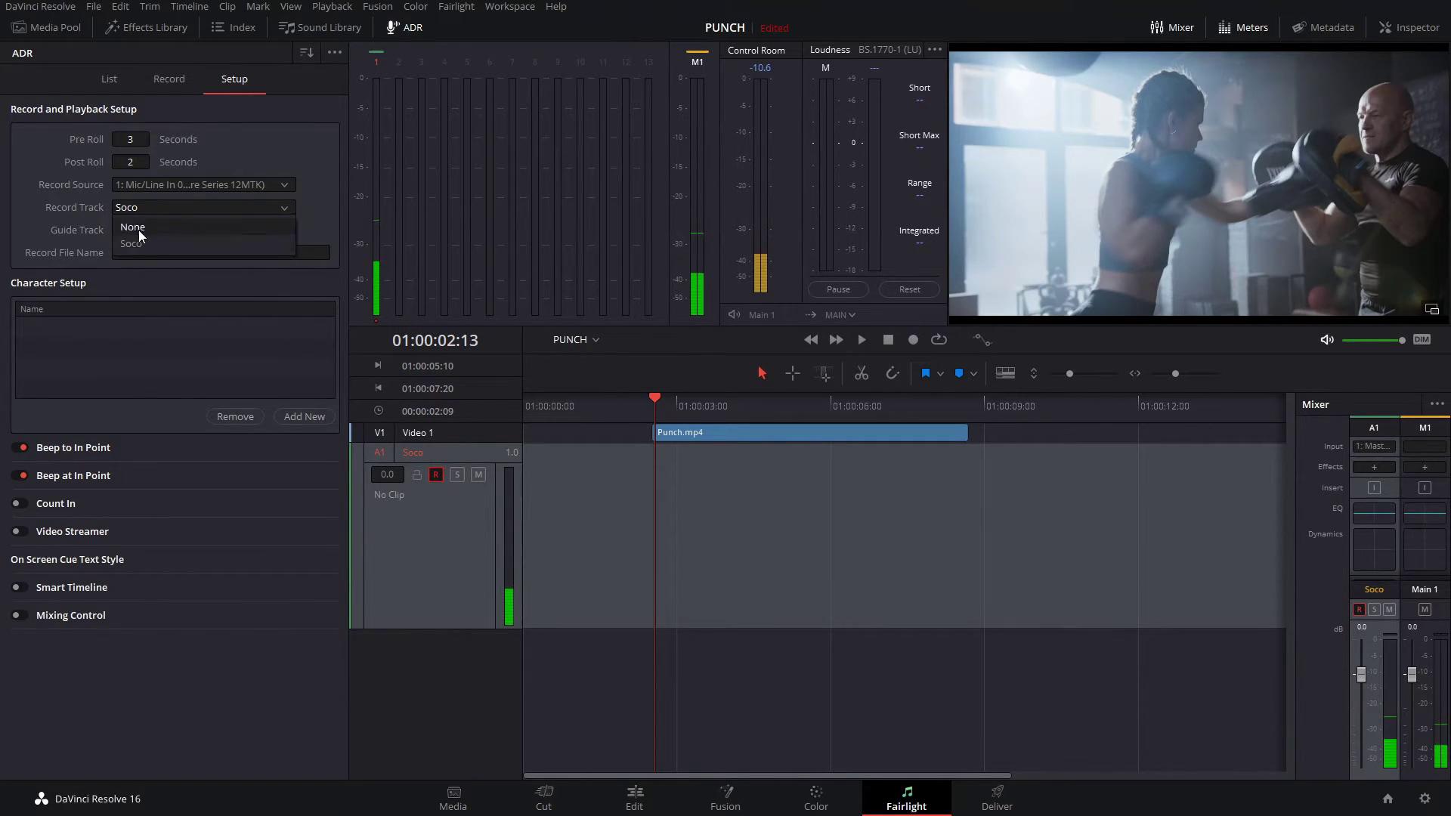
left_click(138, 243)
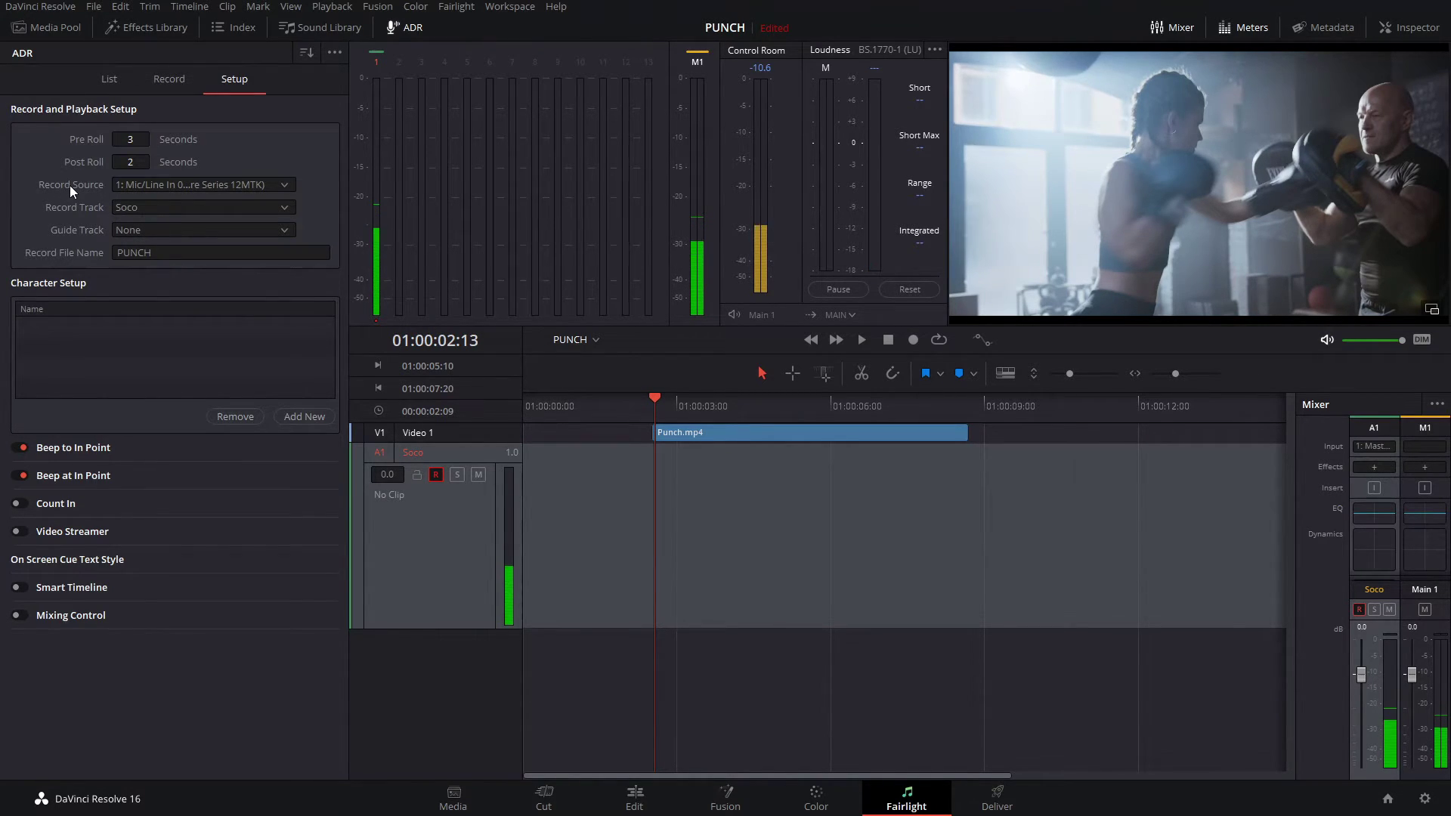
left_click(230, 188)
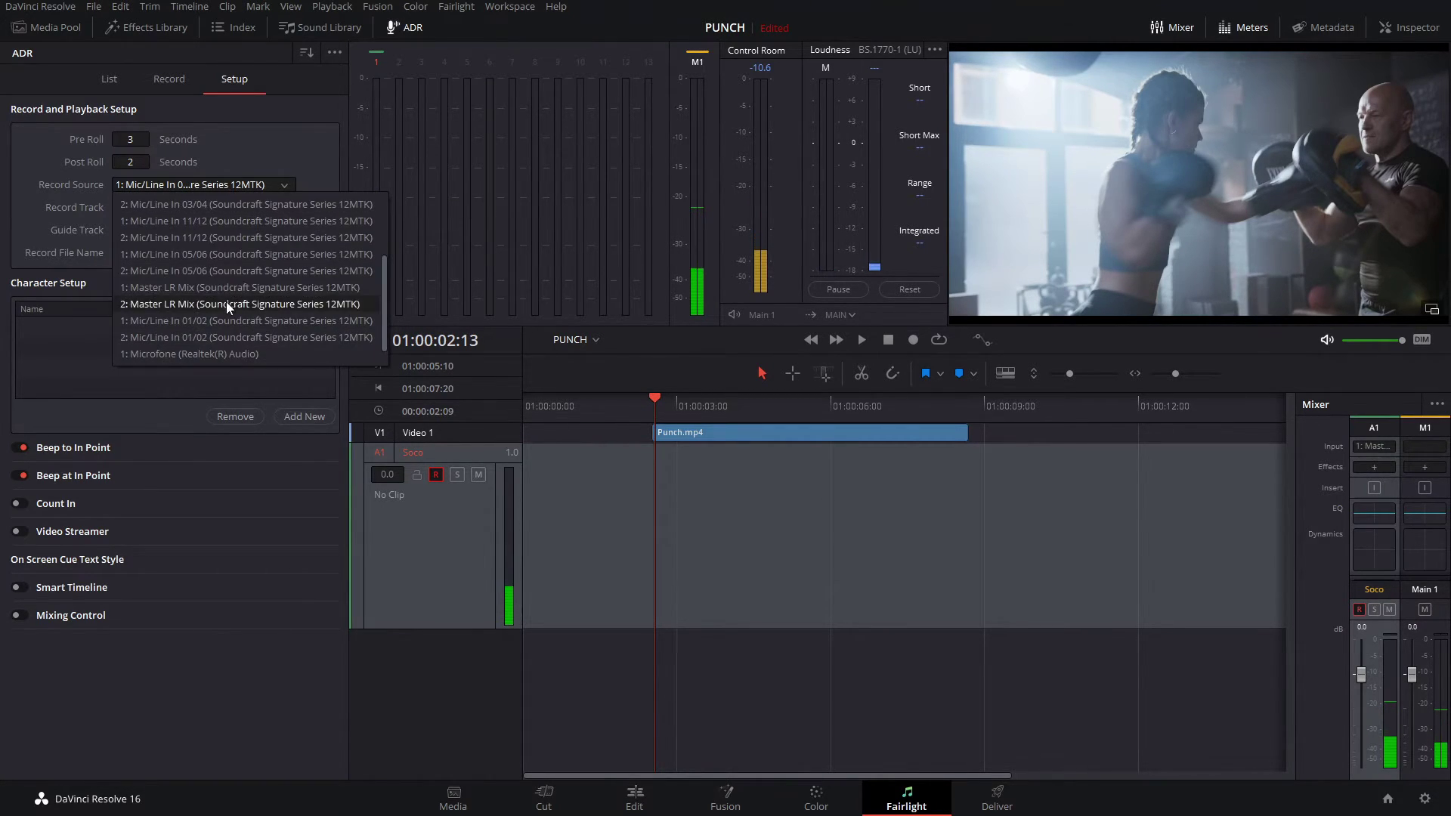
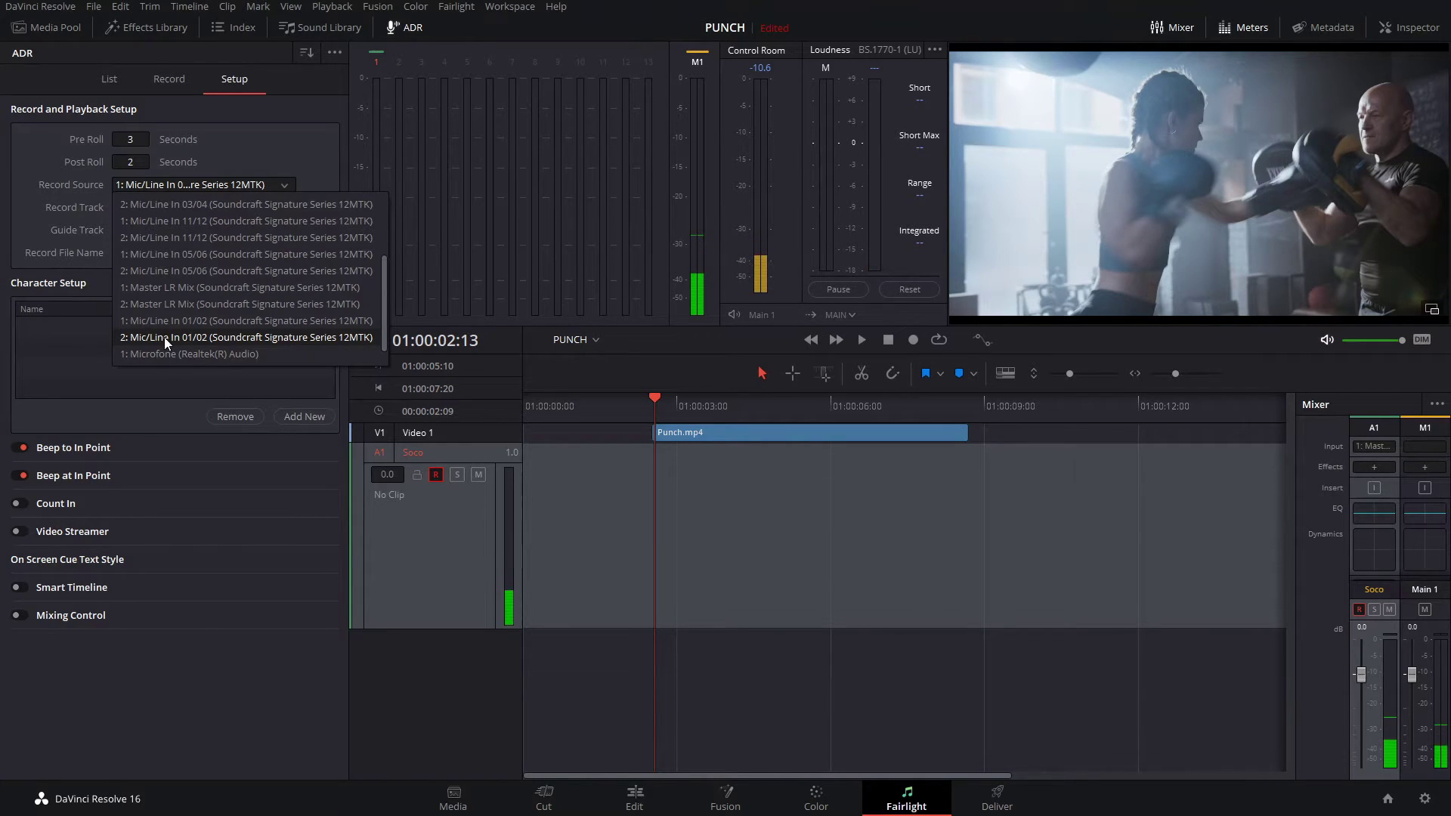
Step: Keep 1: Mic/Line In 01/02 as the ADR record source, recording onto the Soco track
left_click(170, 324)
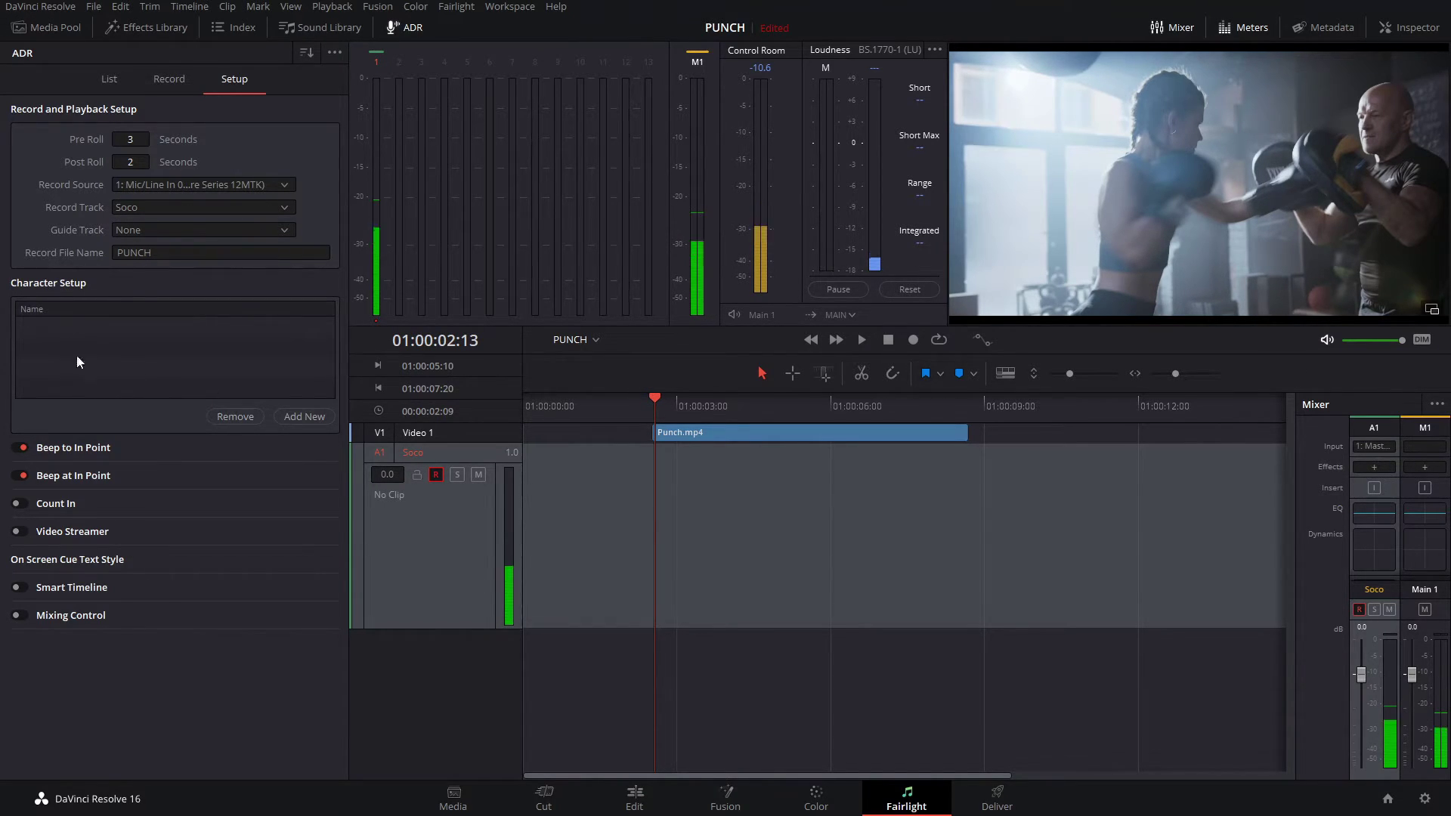
Step: Add a new ADR character entry and name it 'TAKE 1'
left_click(294, 420)
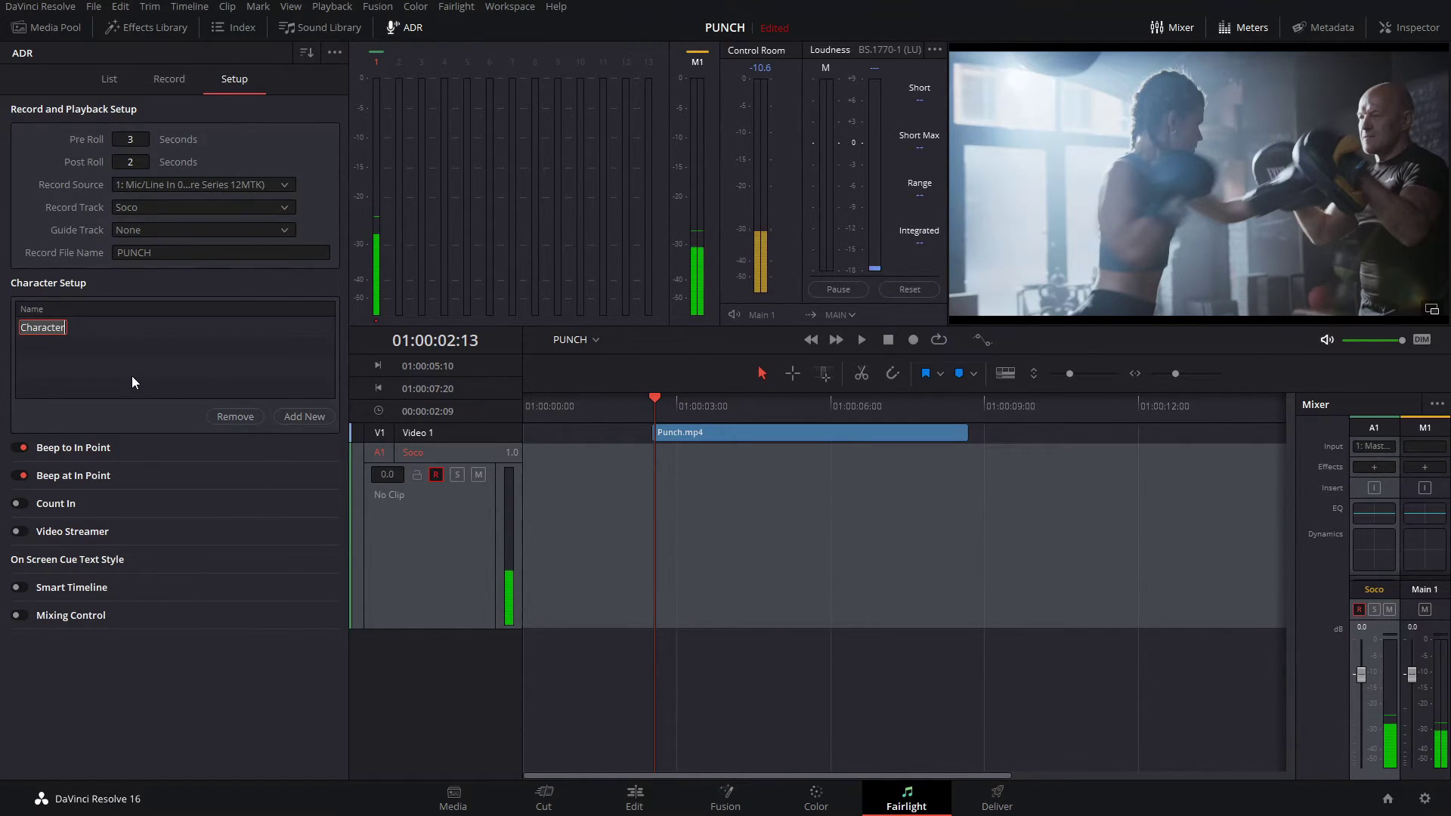
type("TAKE 1")
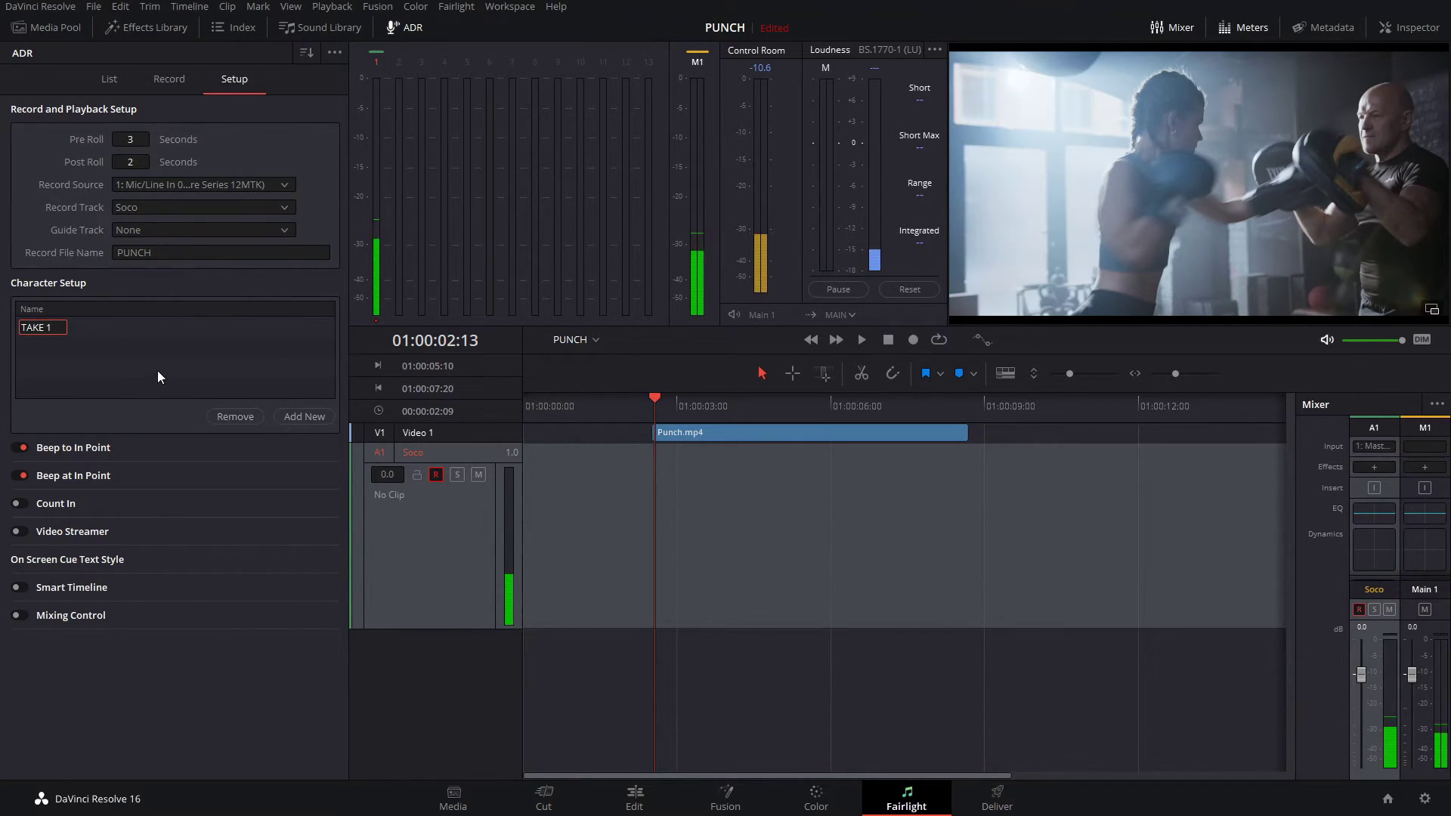
left_click(156, 363)
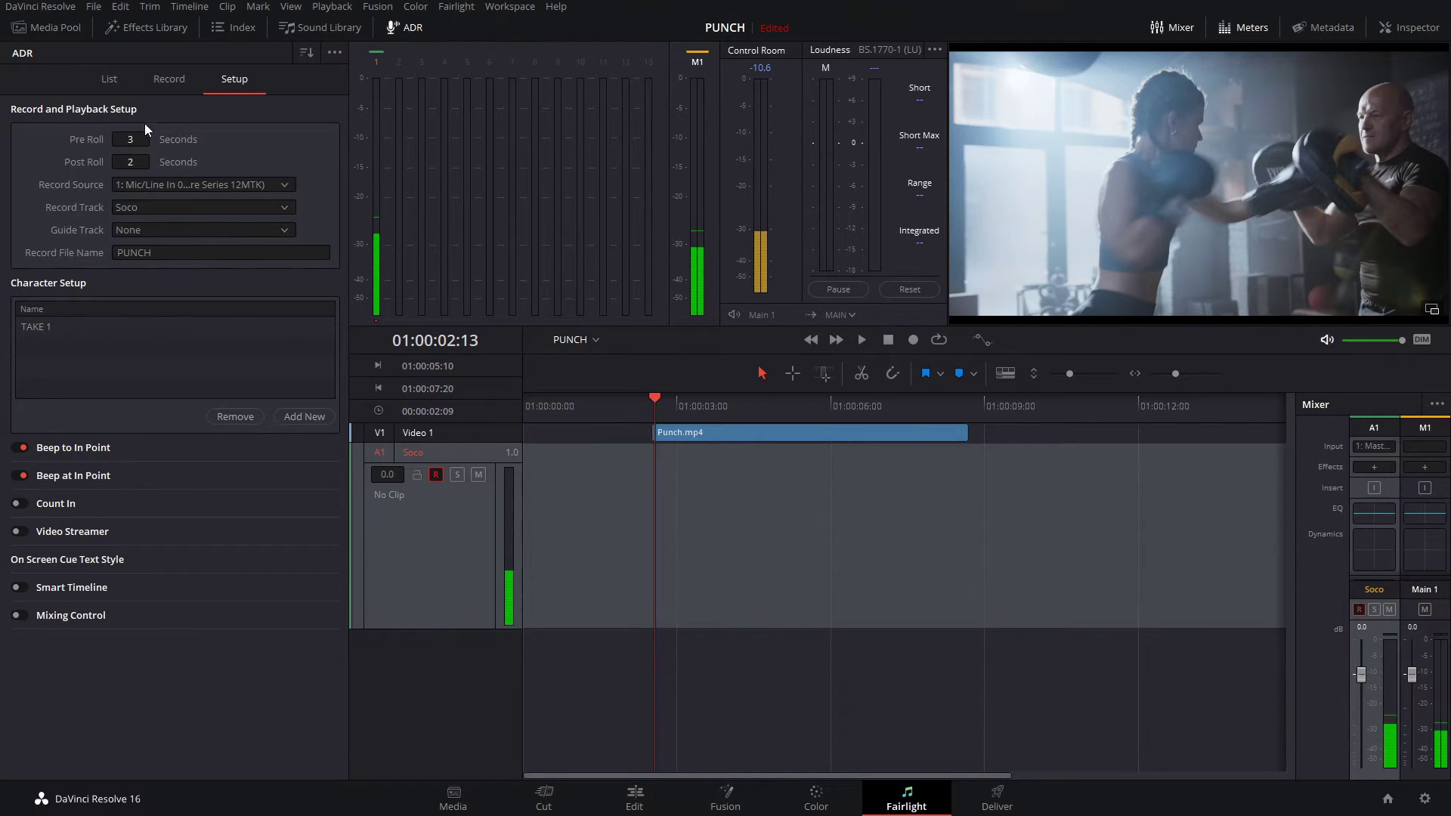
Step: On the Punch.mp4 clip, mark in at 01:00:03:22 and out at 01:00:06:04
left_click(107, 80)
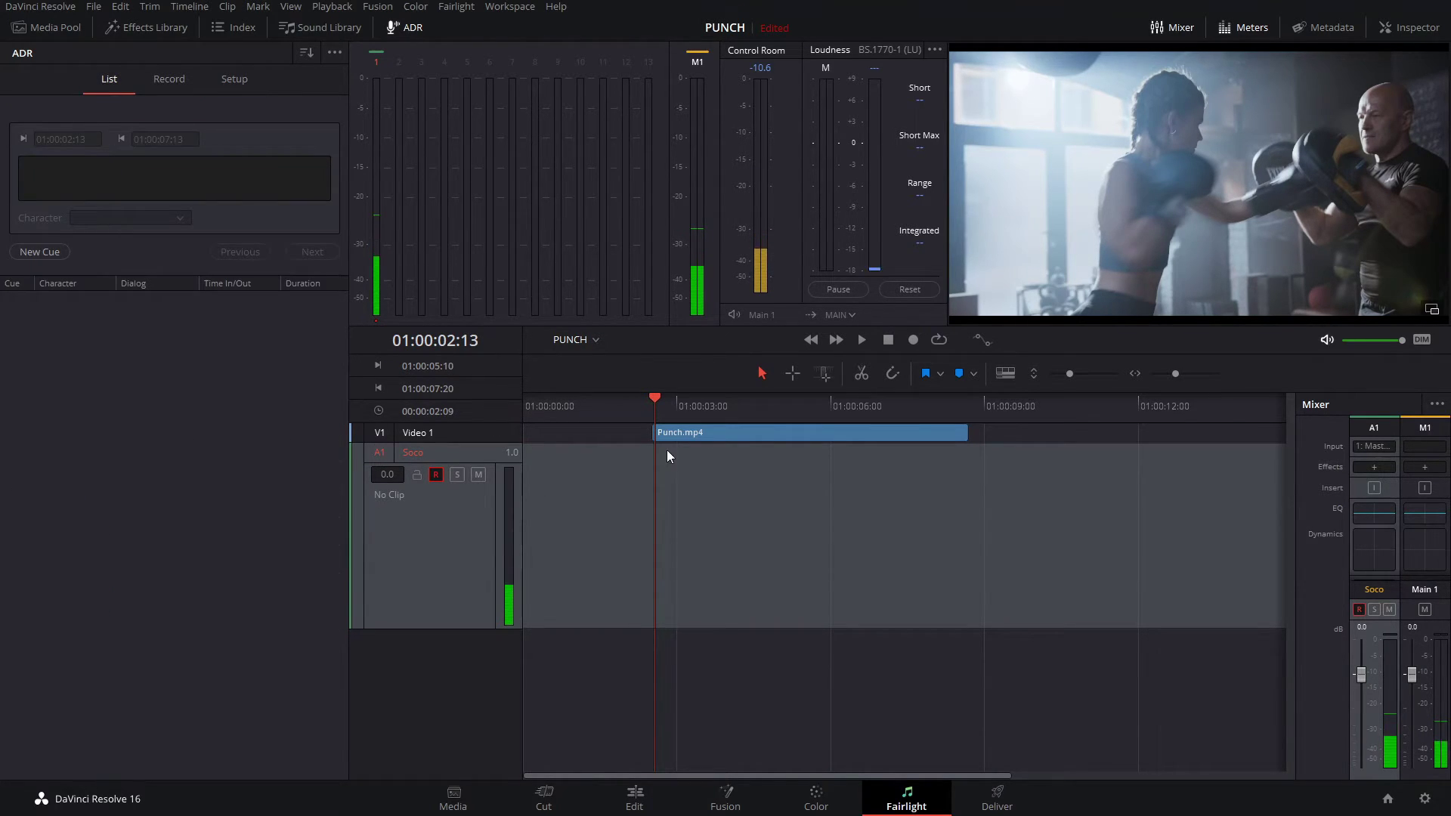
left_click(719, 433)
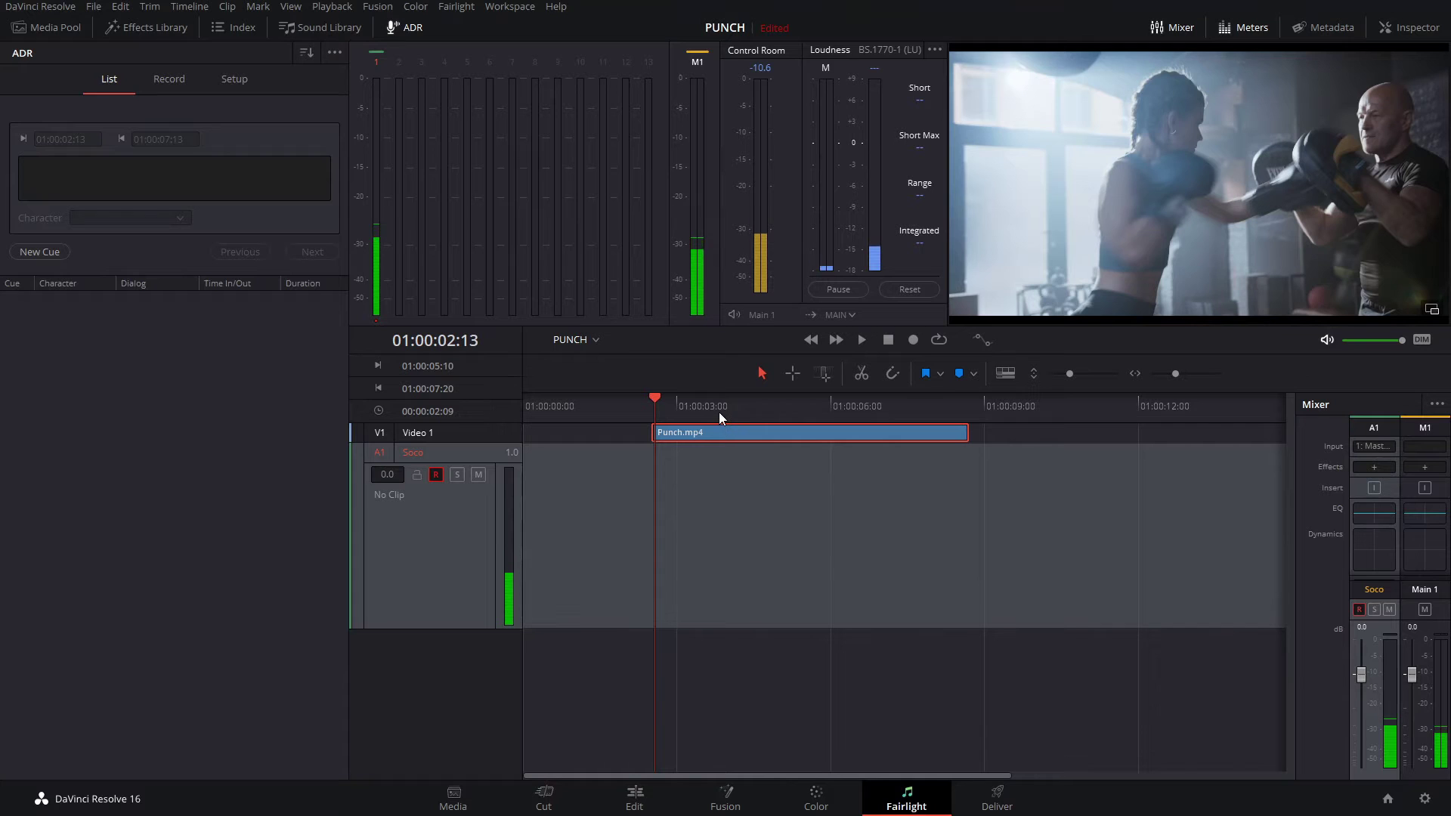
left_click(719, 411)
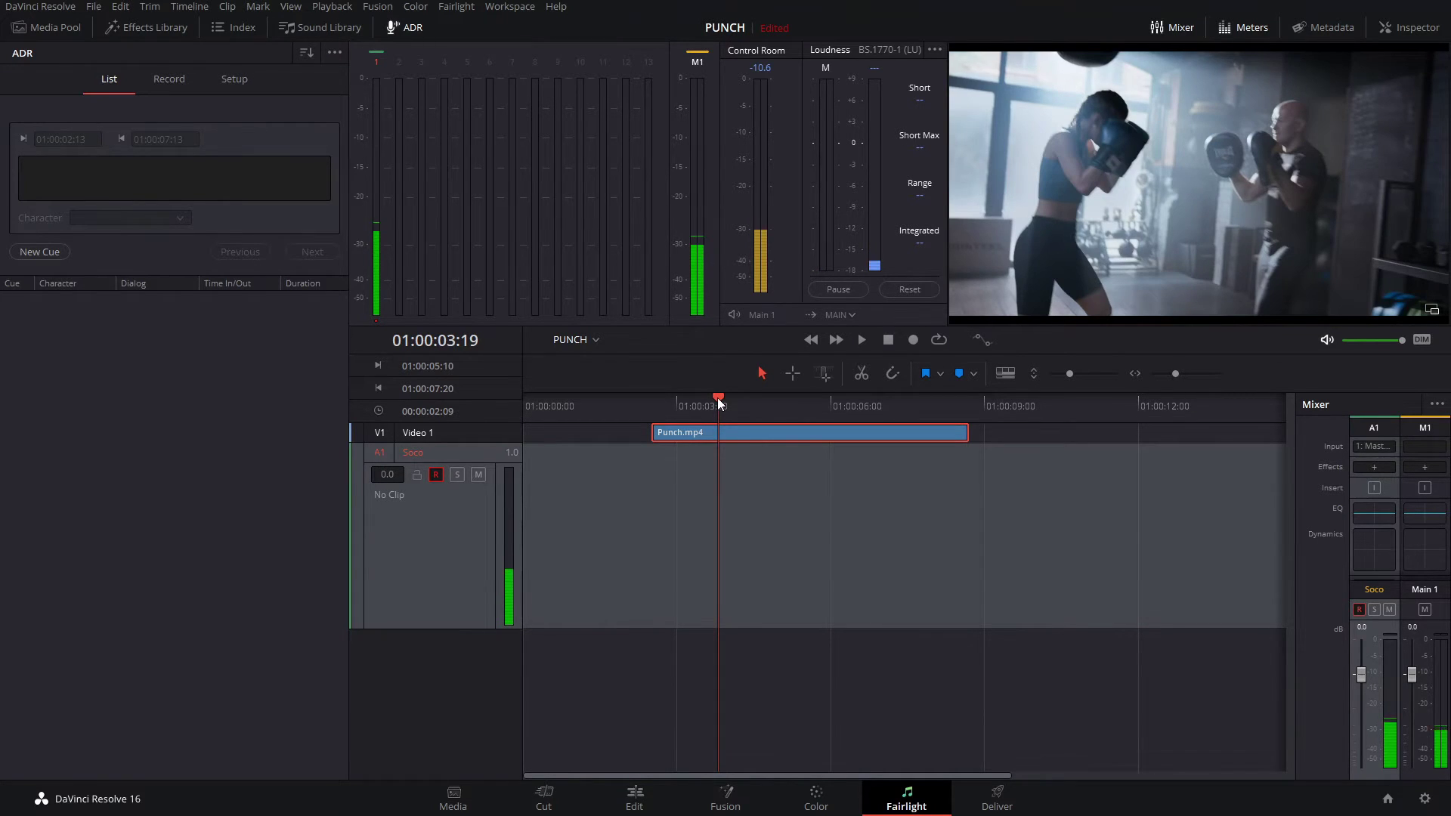
left_click_drag(718, 397, 777, 421)
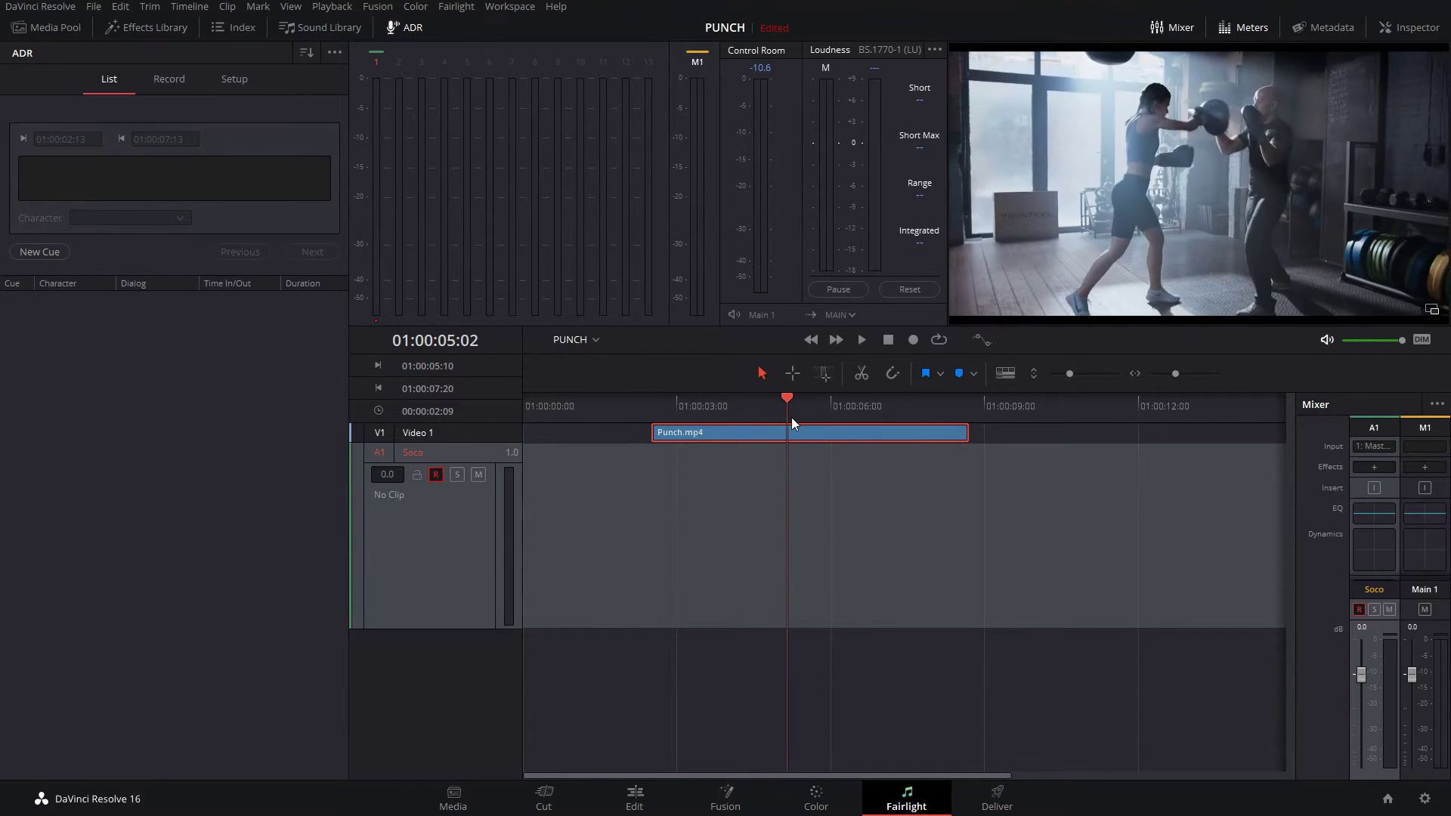
left_click_drag(777, 420, 725, 411)
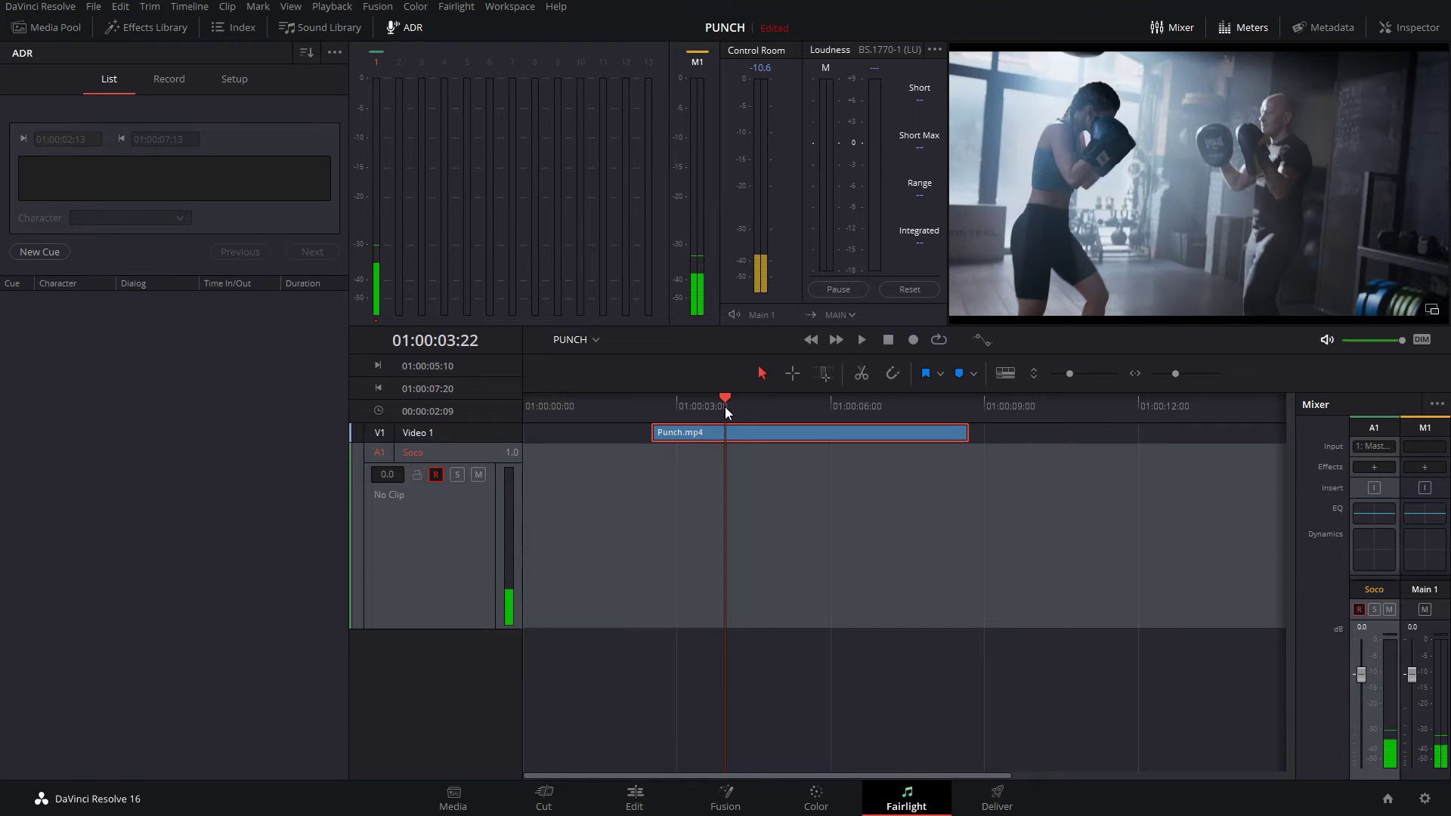
key("i")
left_click_drag(727, 401, 841, 436)
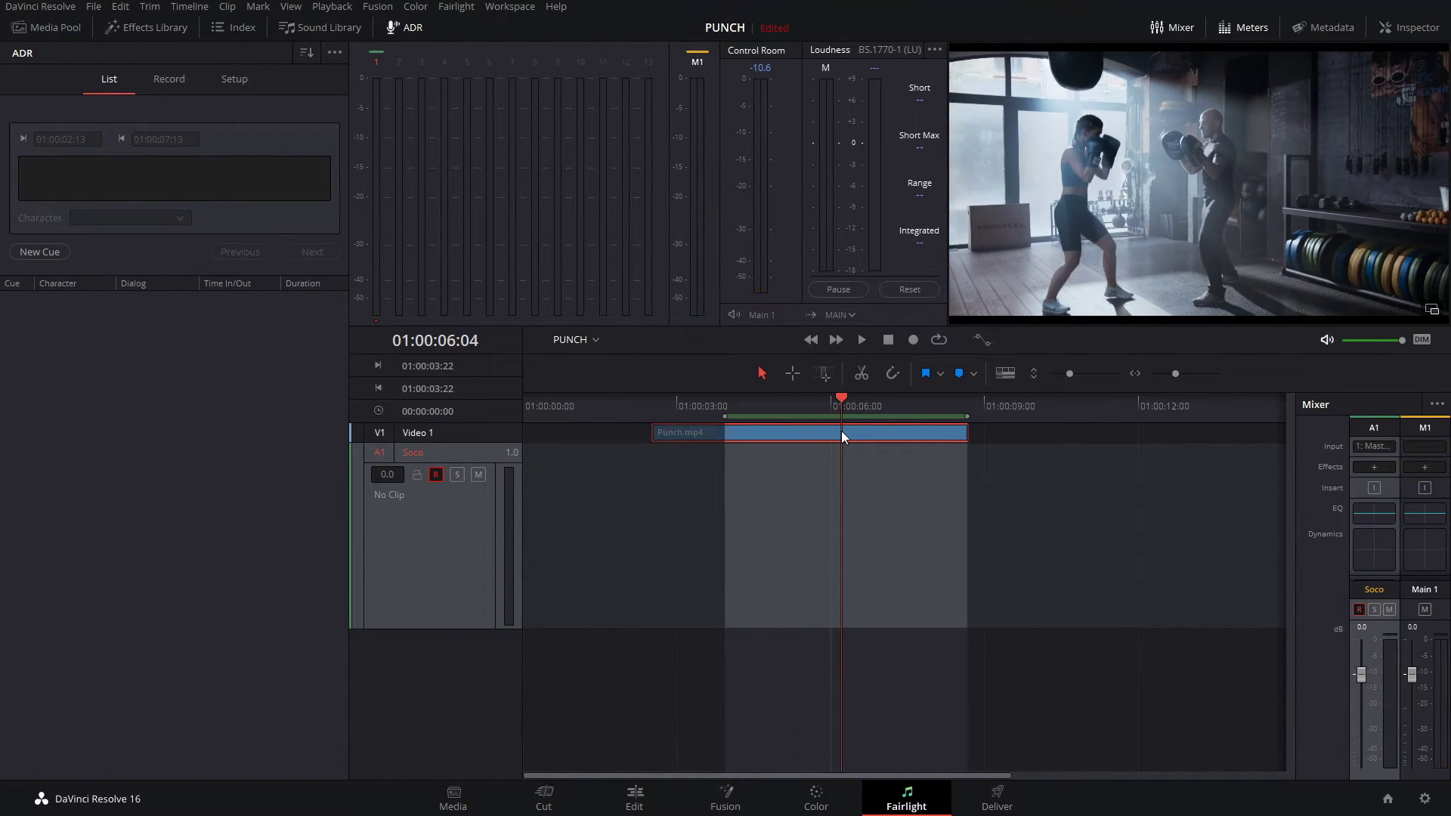
key("o")
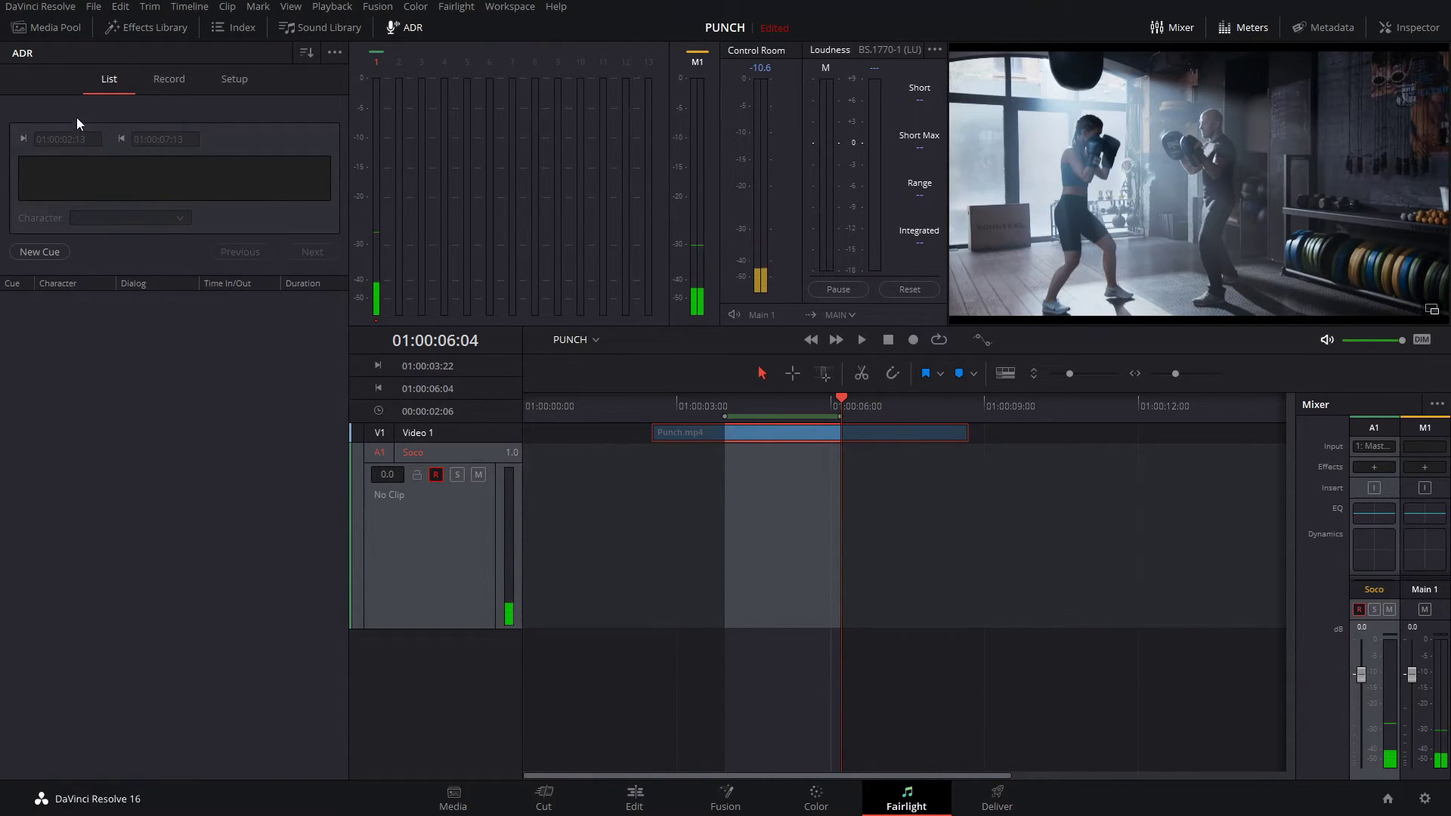
Step: Create Cue 3 from the 01:00:03:22–01:00:06:04 range and nudge the playhead one frame back and forth
left_click(34, 257)
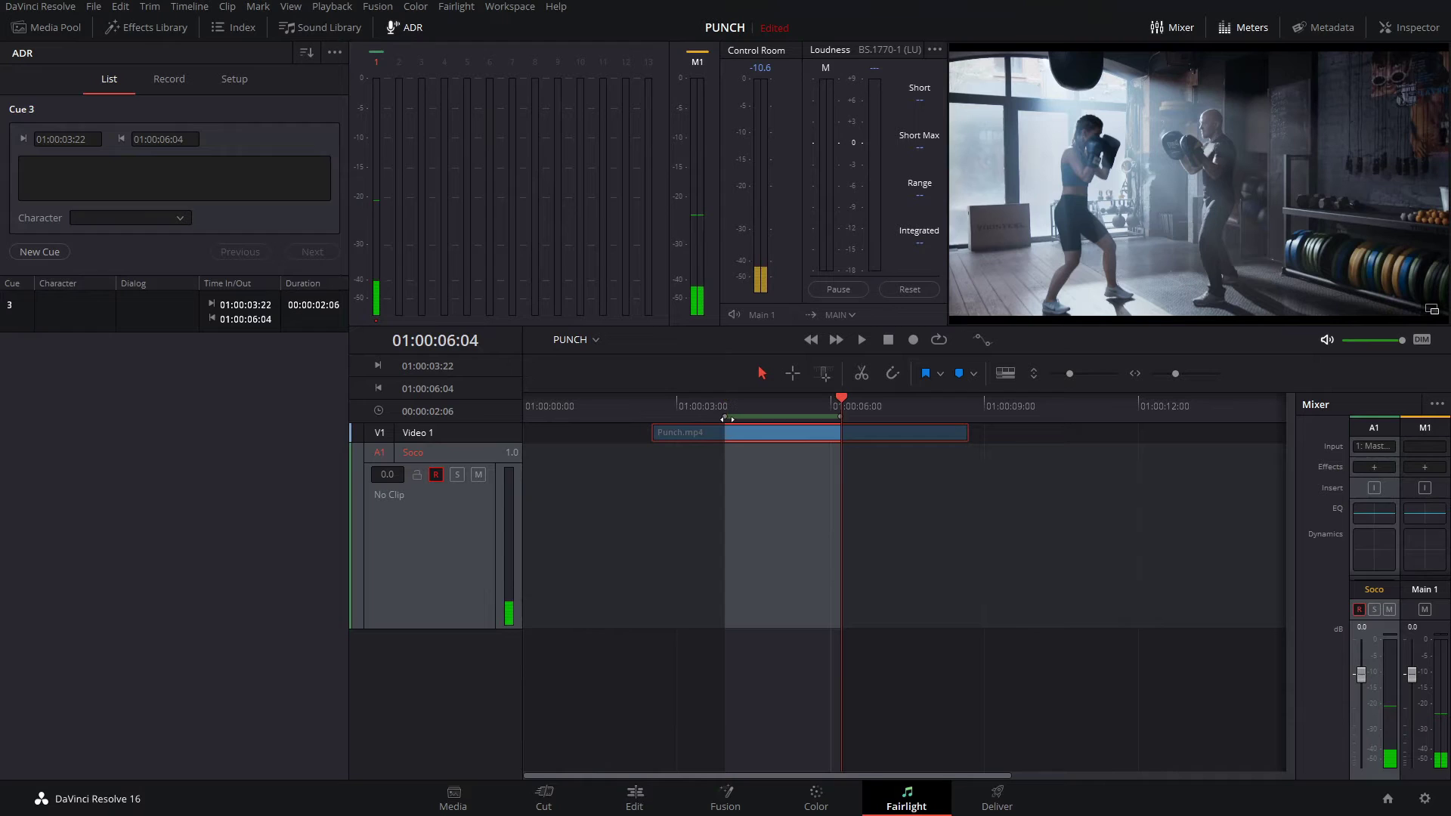
key("Left")
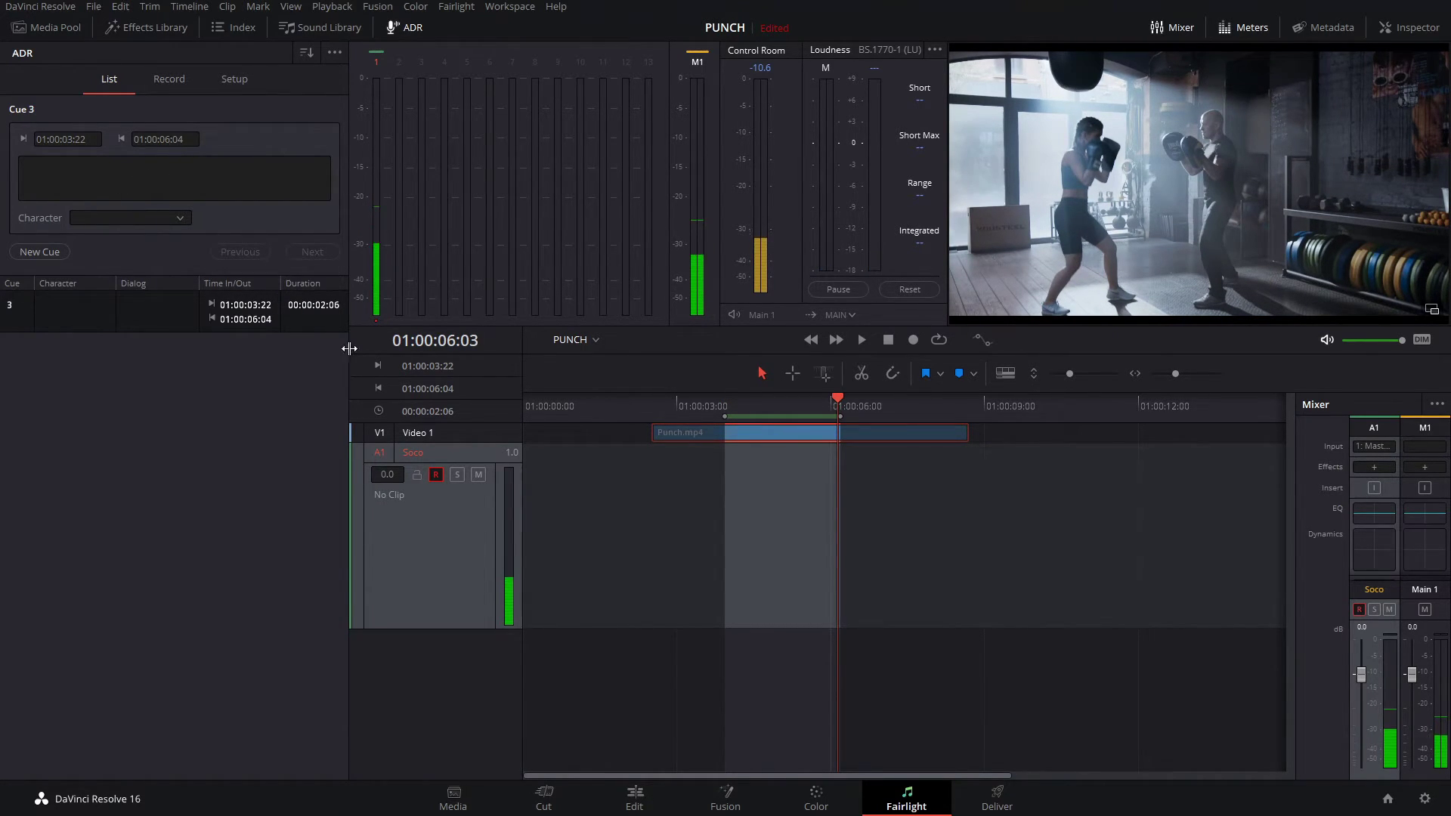
left_click(684, 493)
key("Right")
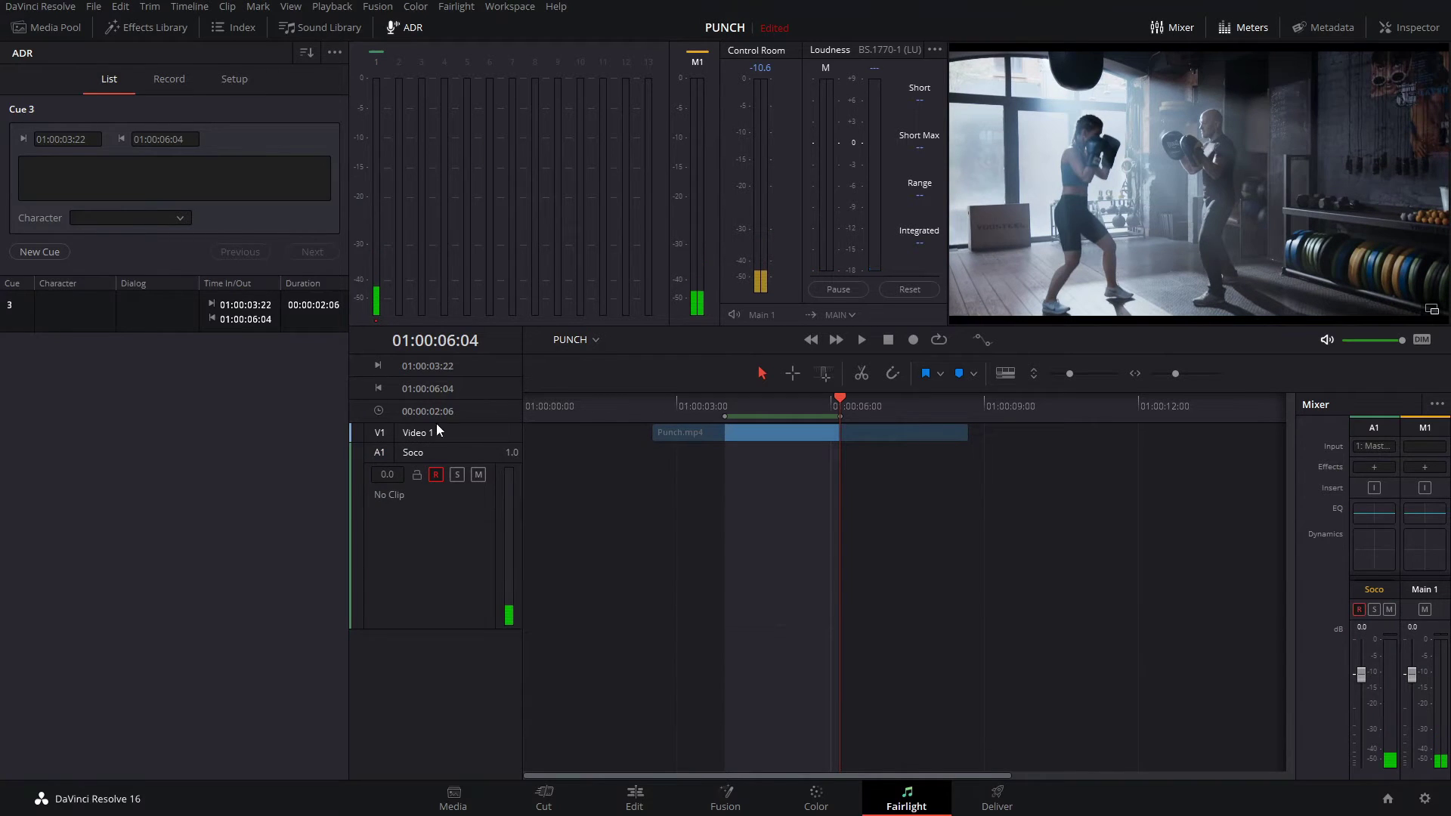
Step: Check the character and recording setup, then start entering the cue's dialog line 'Soco'
left_click(221, 78)
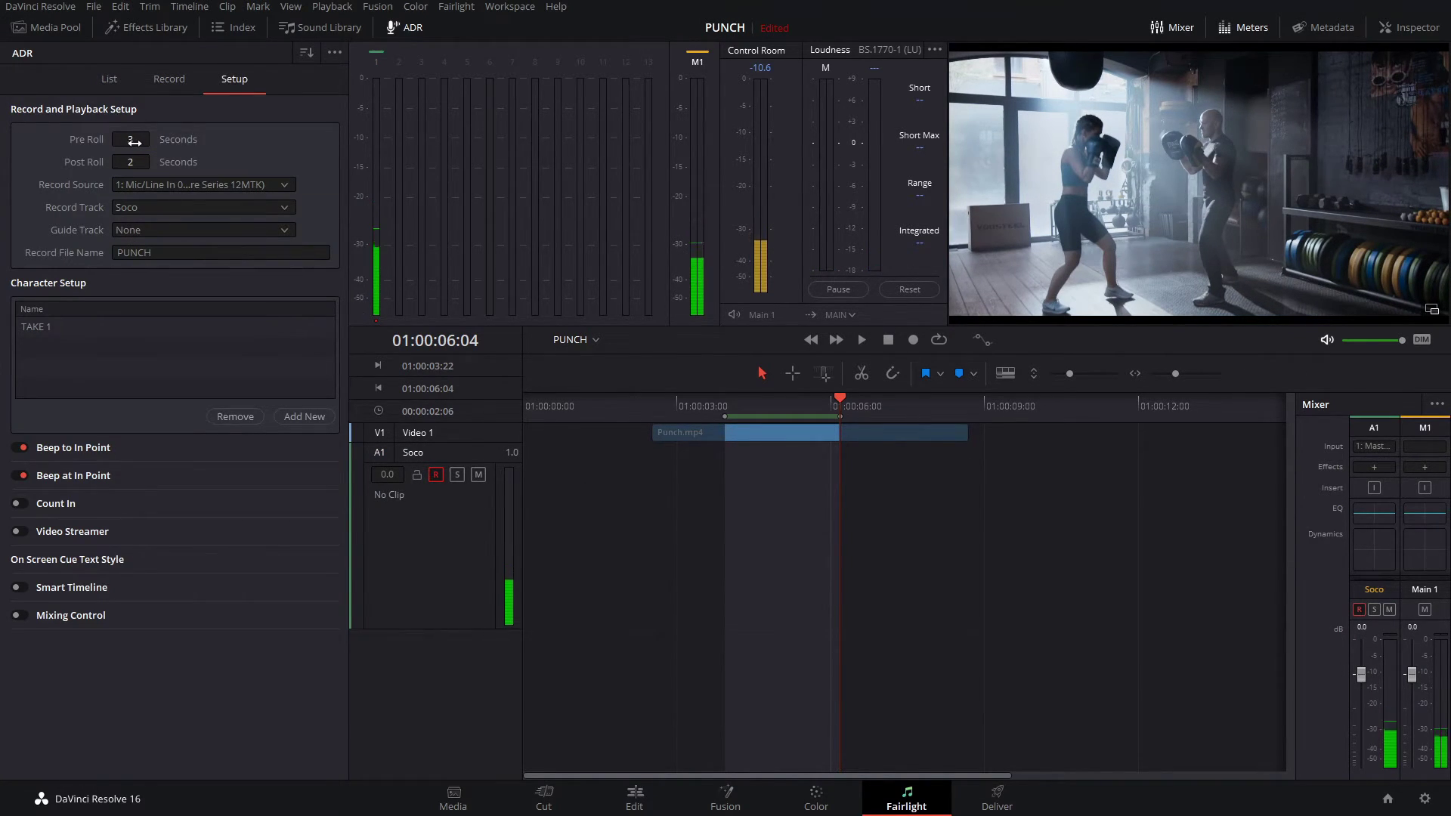
left_click(109, 80)
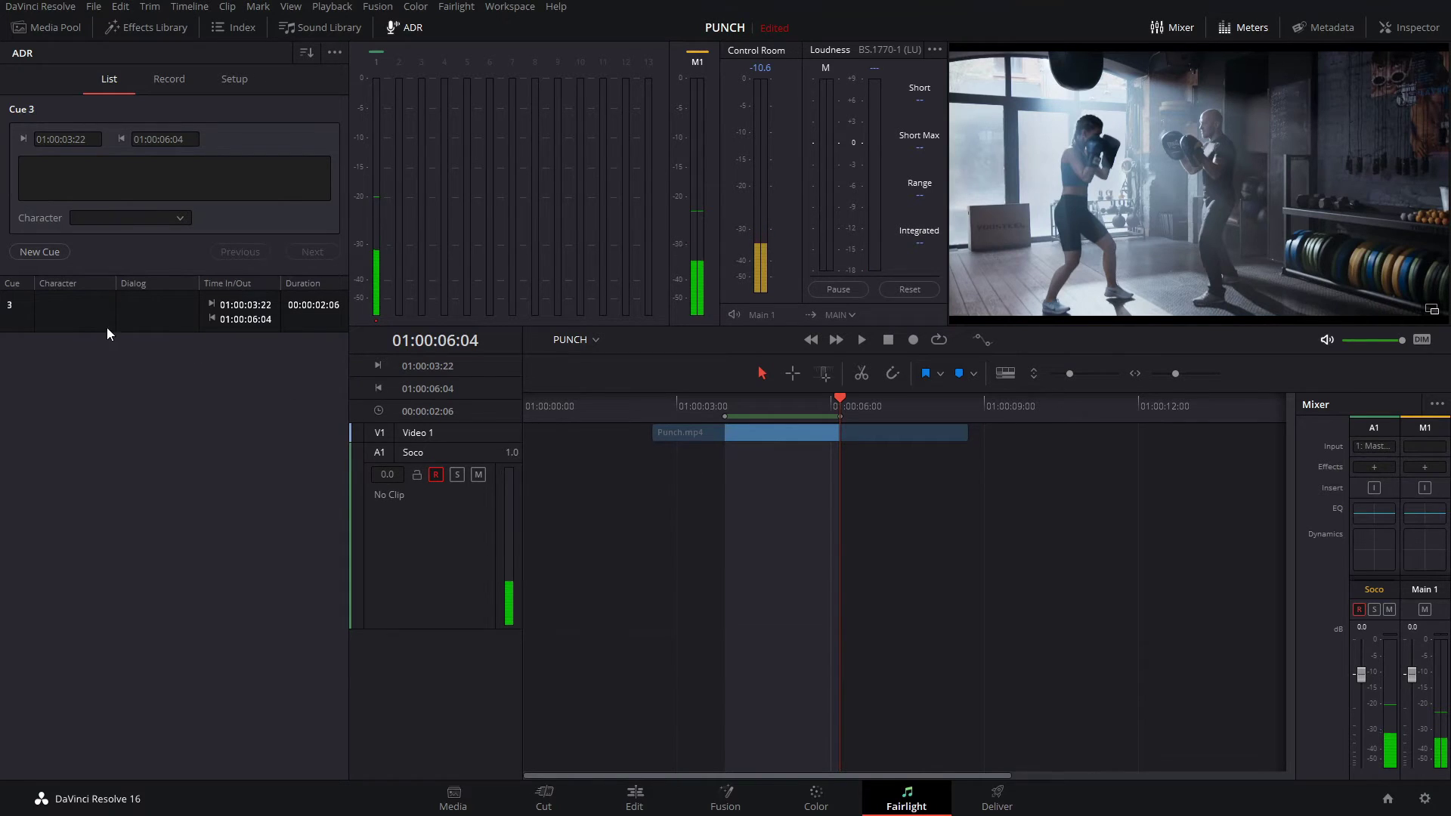
left_click(53, 179)
type("Soco")
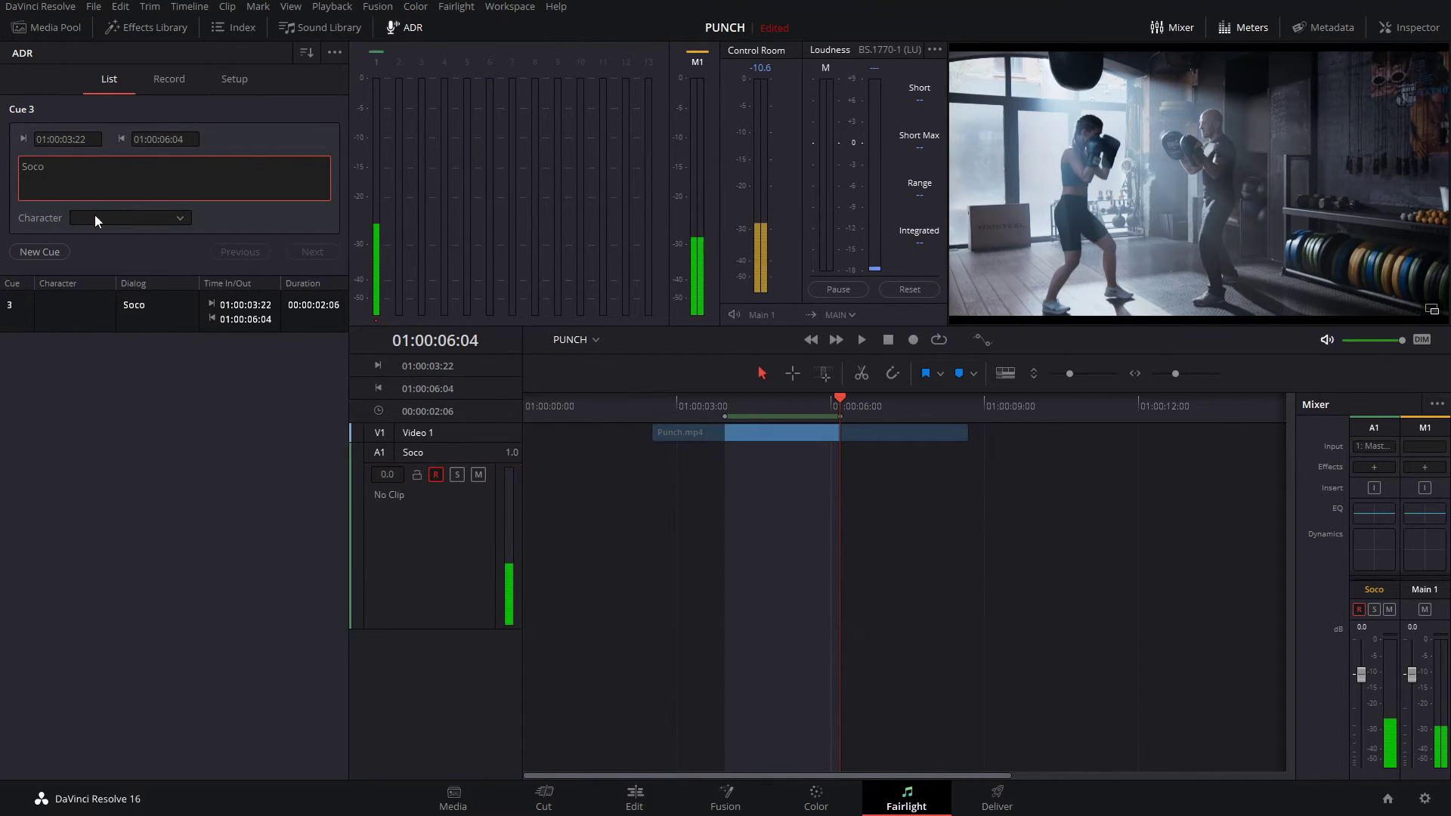
Step: Assign character TAKE 1 to Cue 3 and bring up the ADR Record page
left_click(183, 219)
left_click(112, 251)
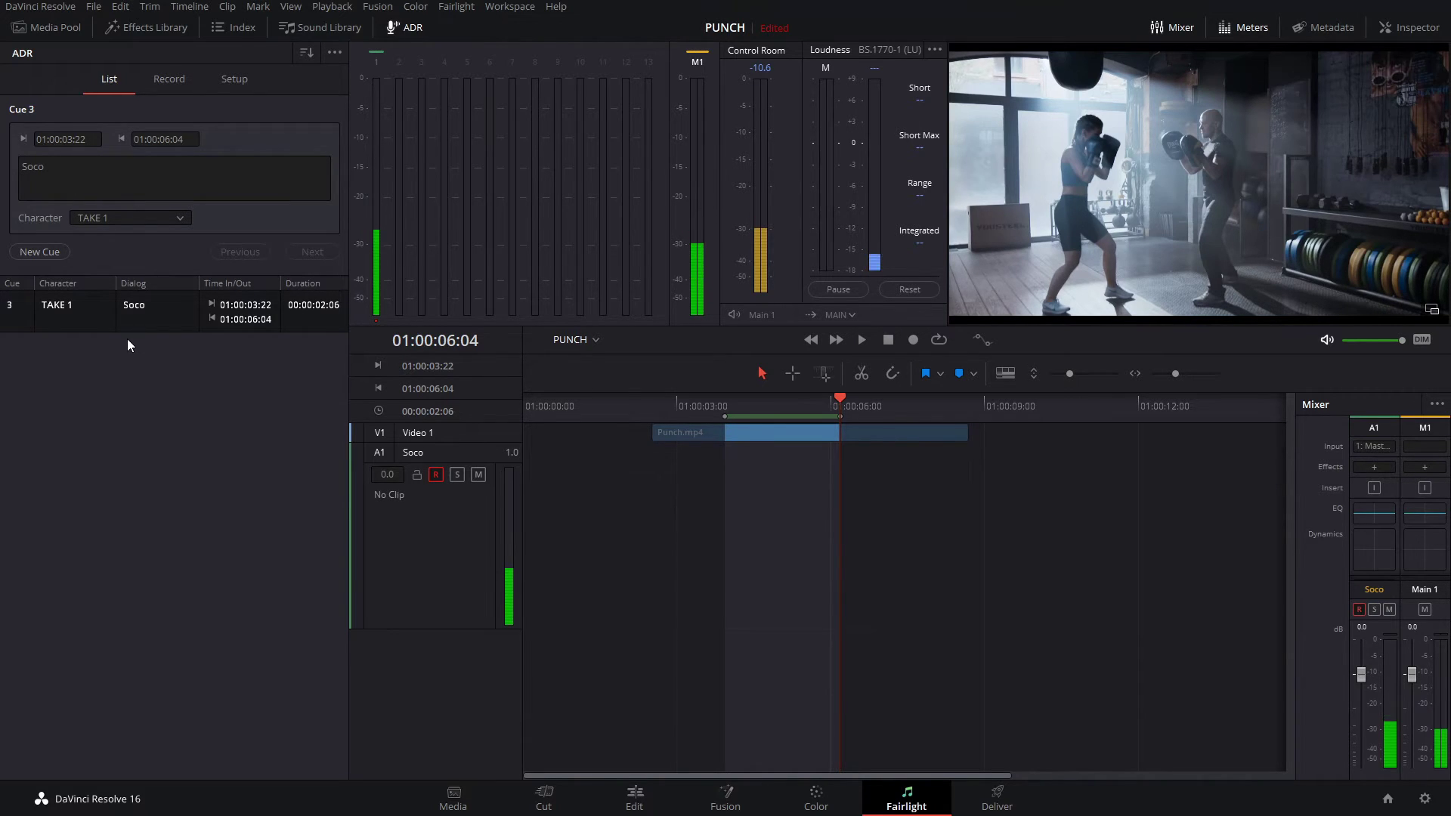
left_click(169, 79)
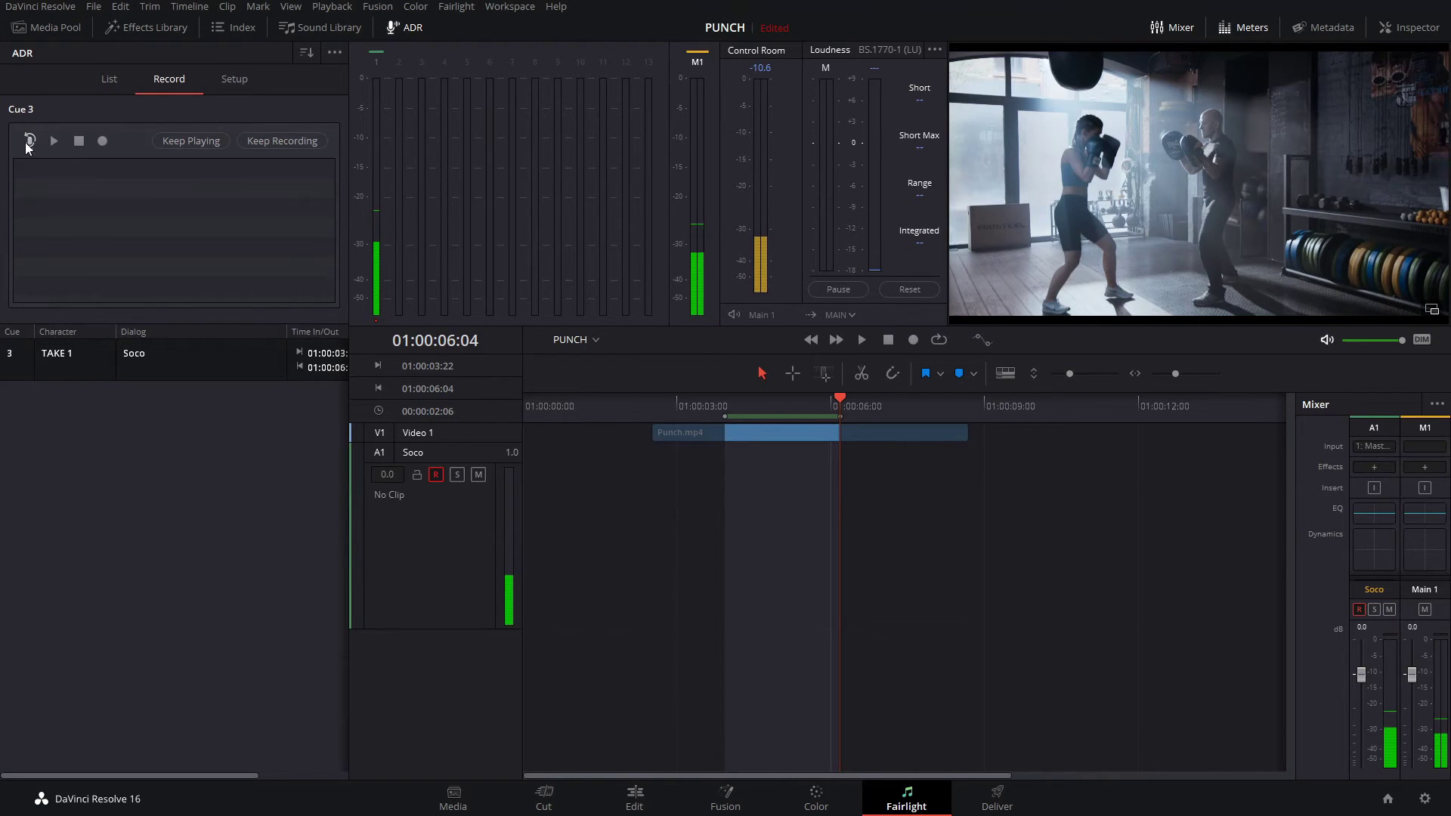
Step: Play Cue 3 from its pre-roll three times with the 'Soco' dialog card shown
left_click(29, 142)
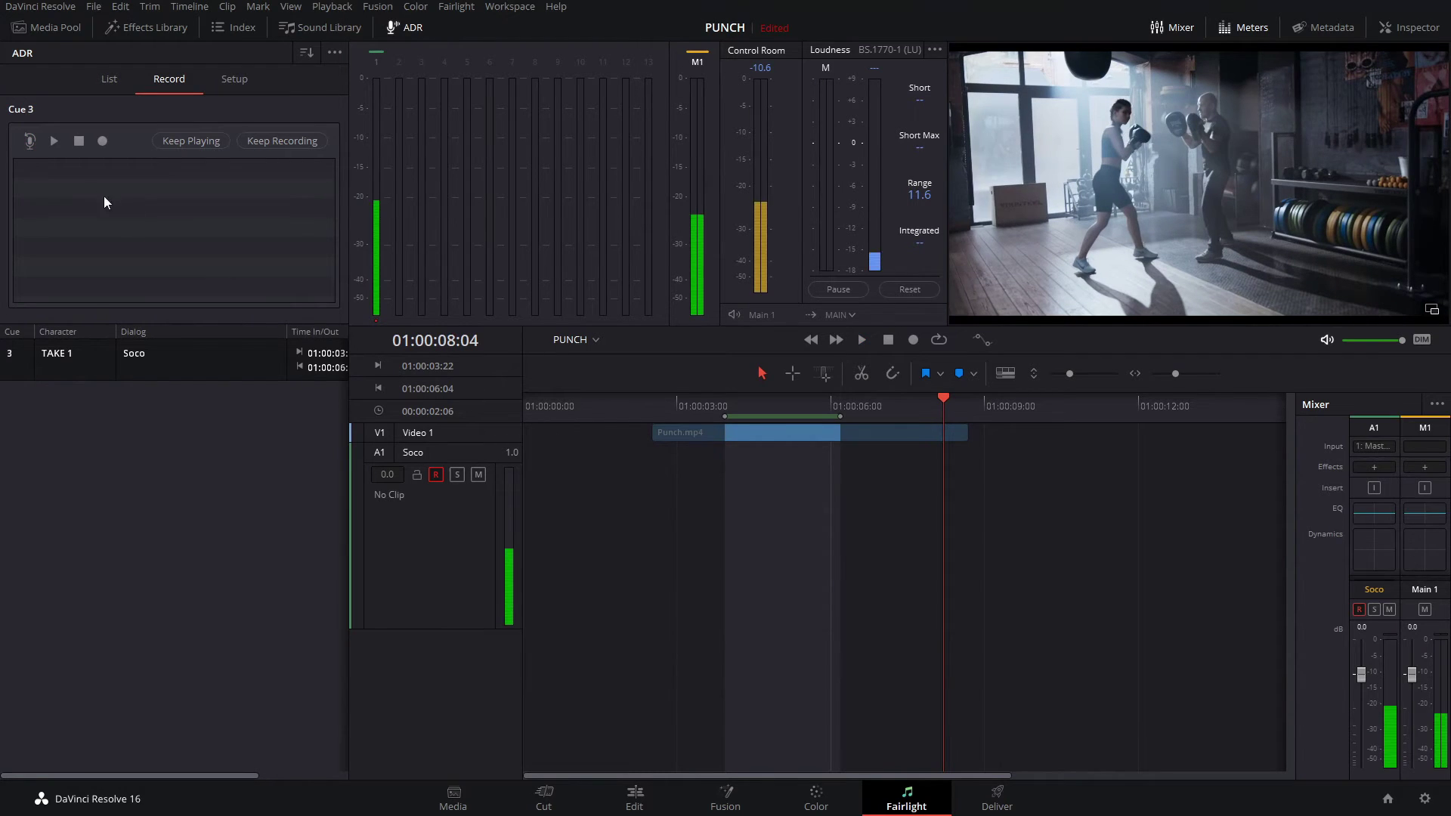
left_click(30, 141)
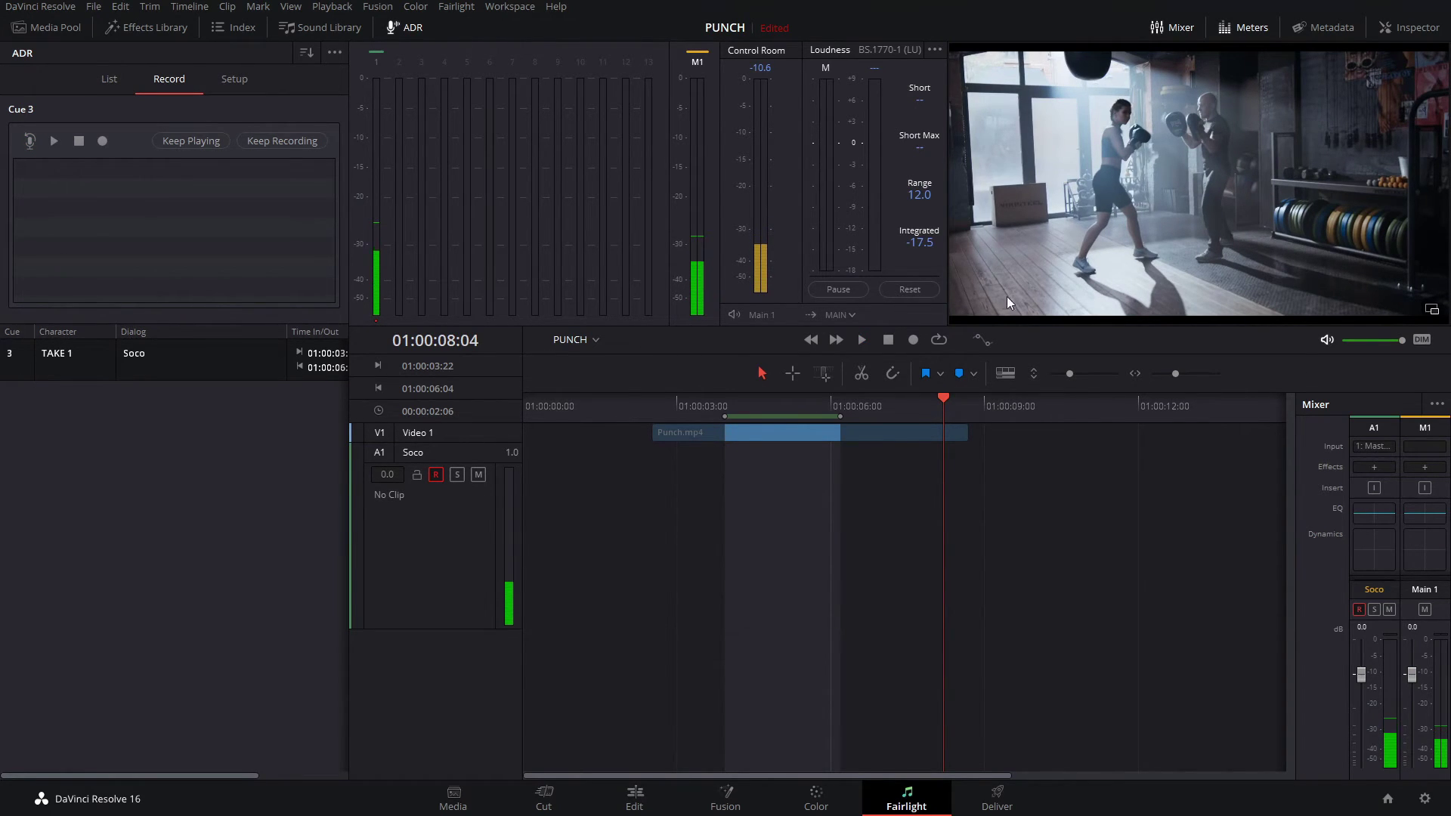
left_click(30, 142)
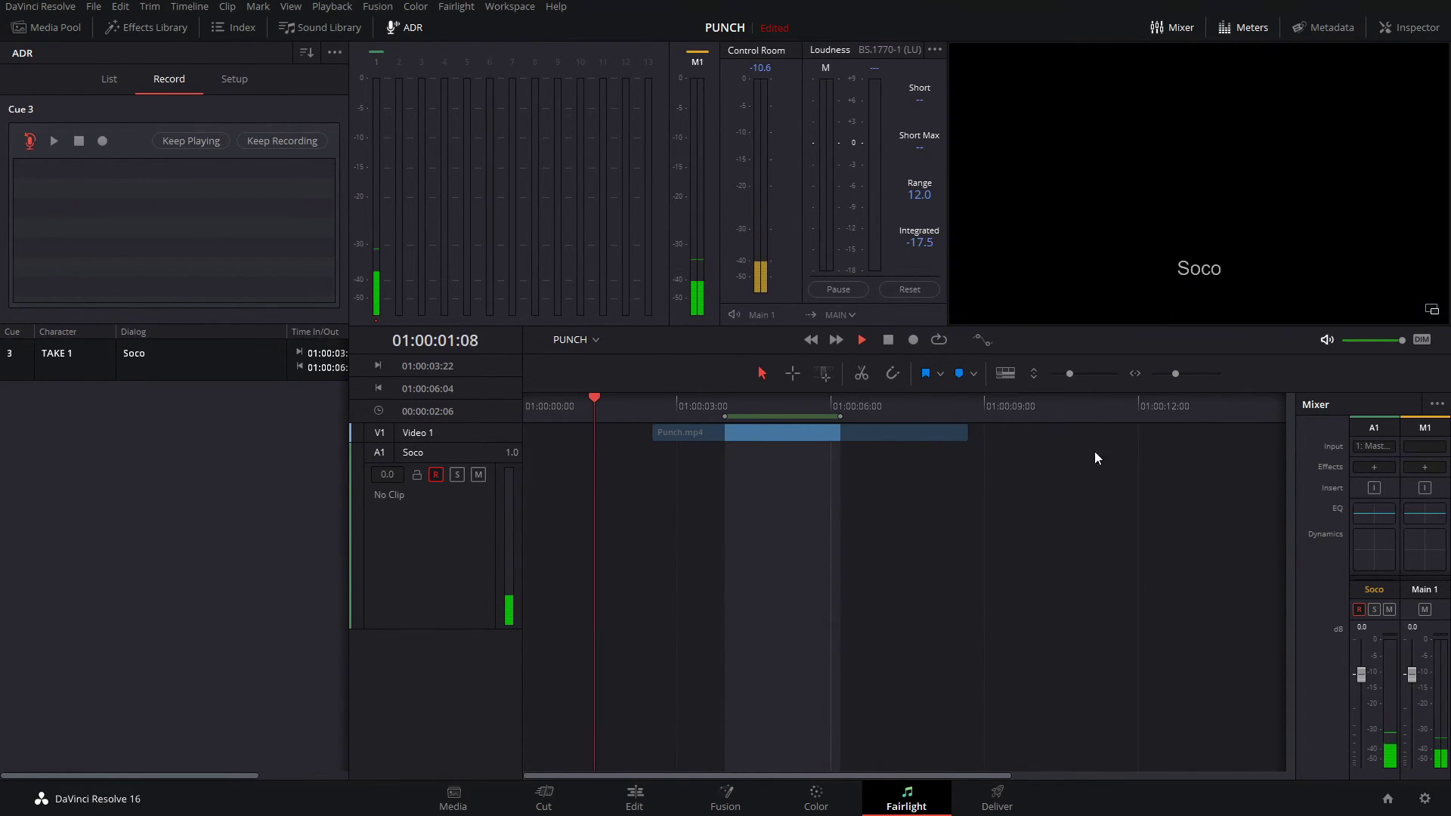
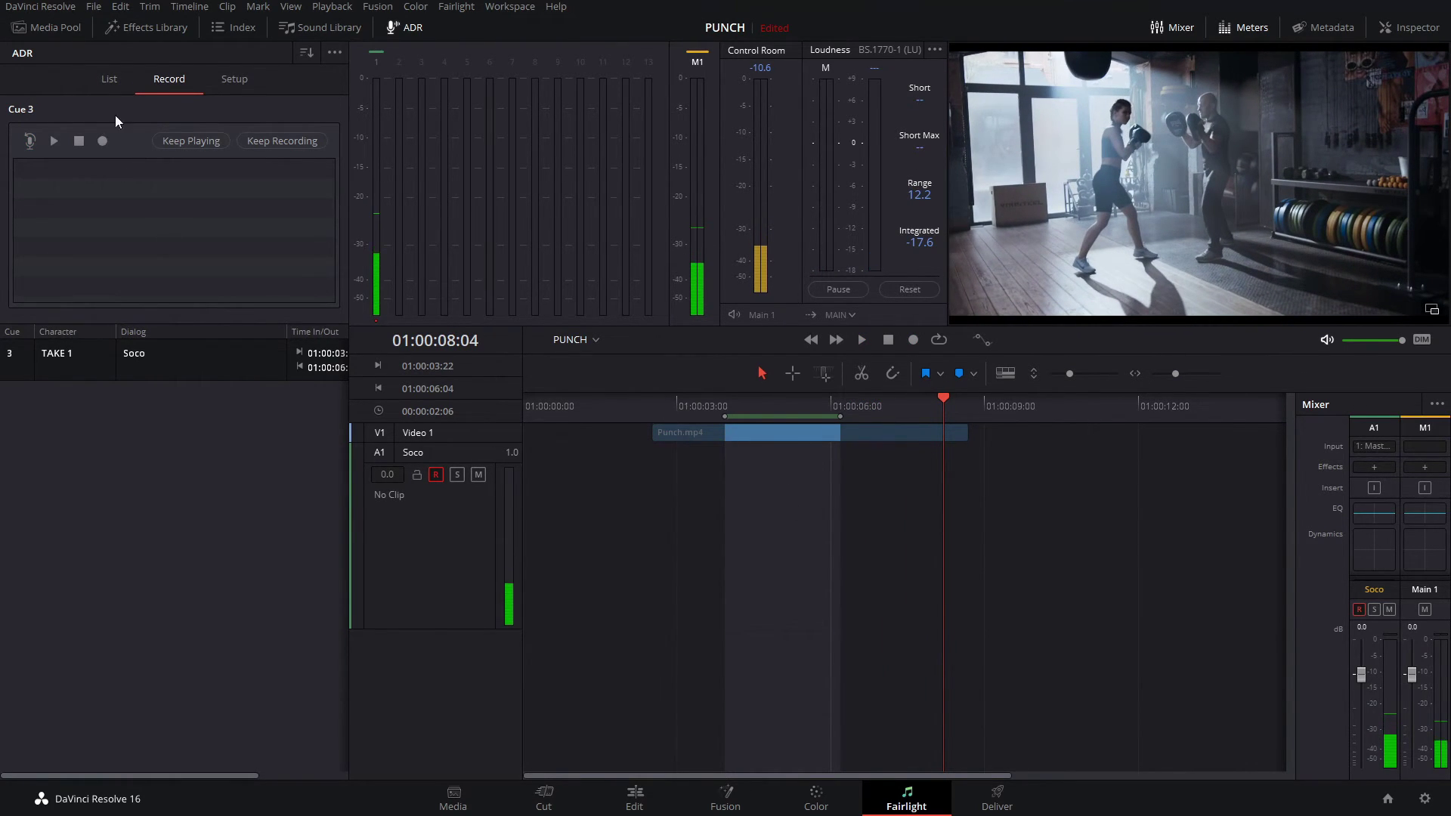
Step: Set ADR Post Roll to 0 and Pre Roll to 2, then rehearse Cue 3 with its 'Soco' text
left_click(234, 79)
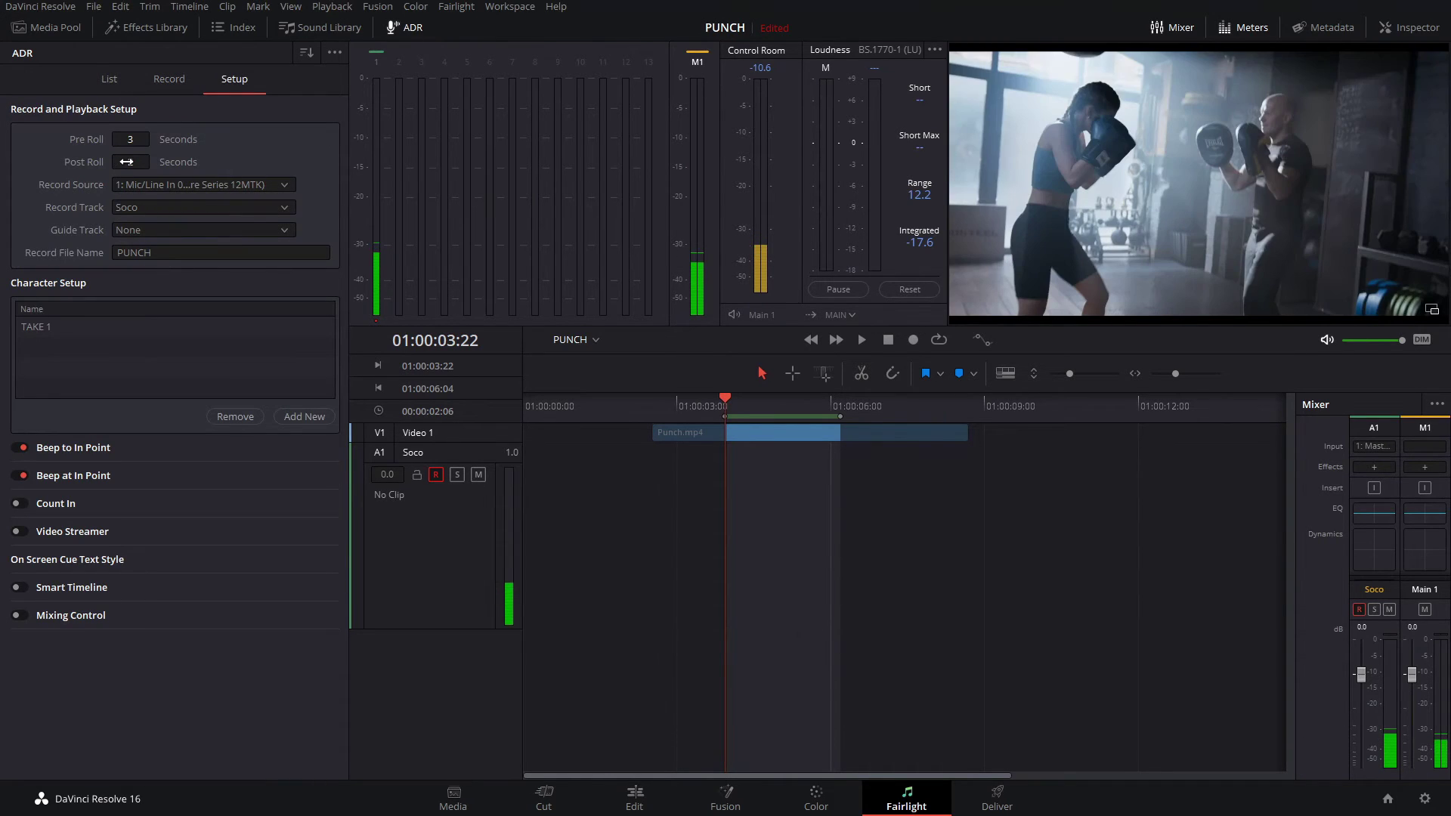
left_click(127, 161)
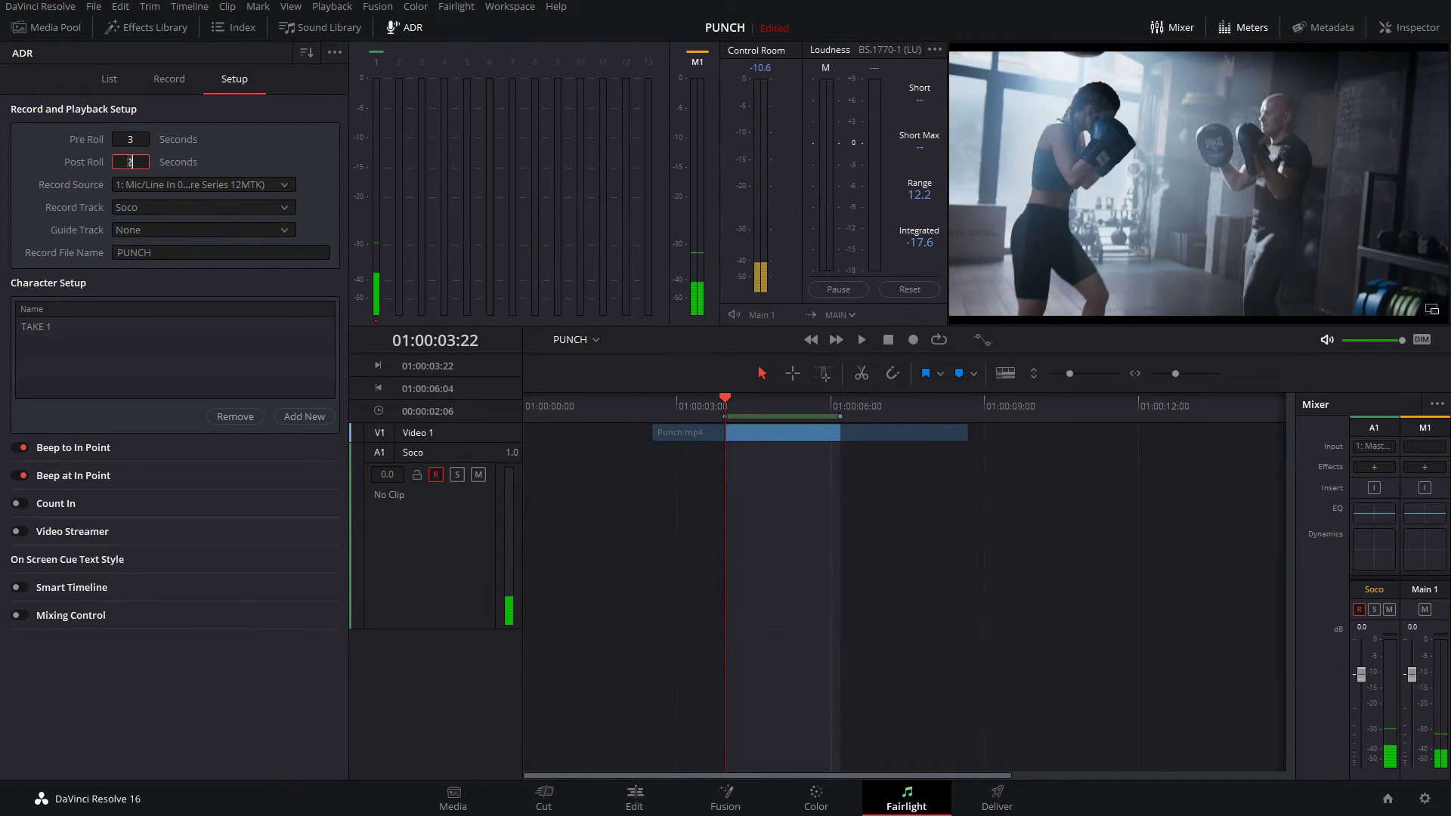
left_click(133, 141)
type("2")
left_click(169, 78)
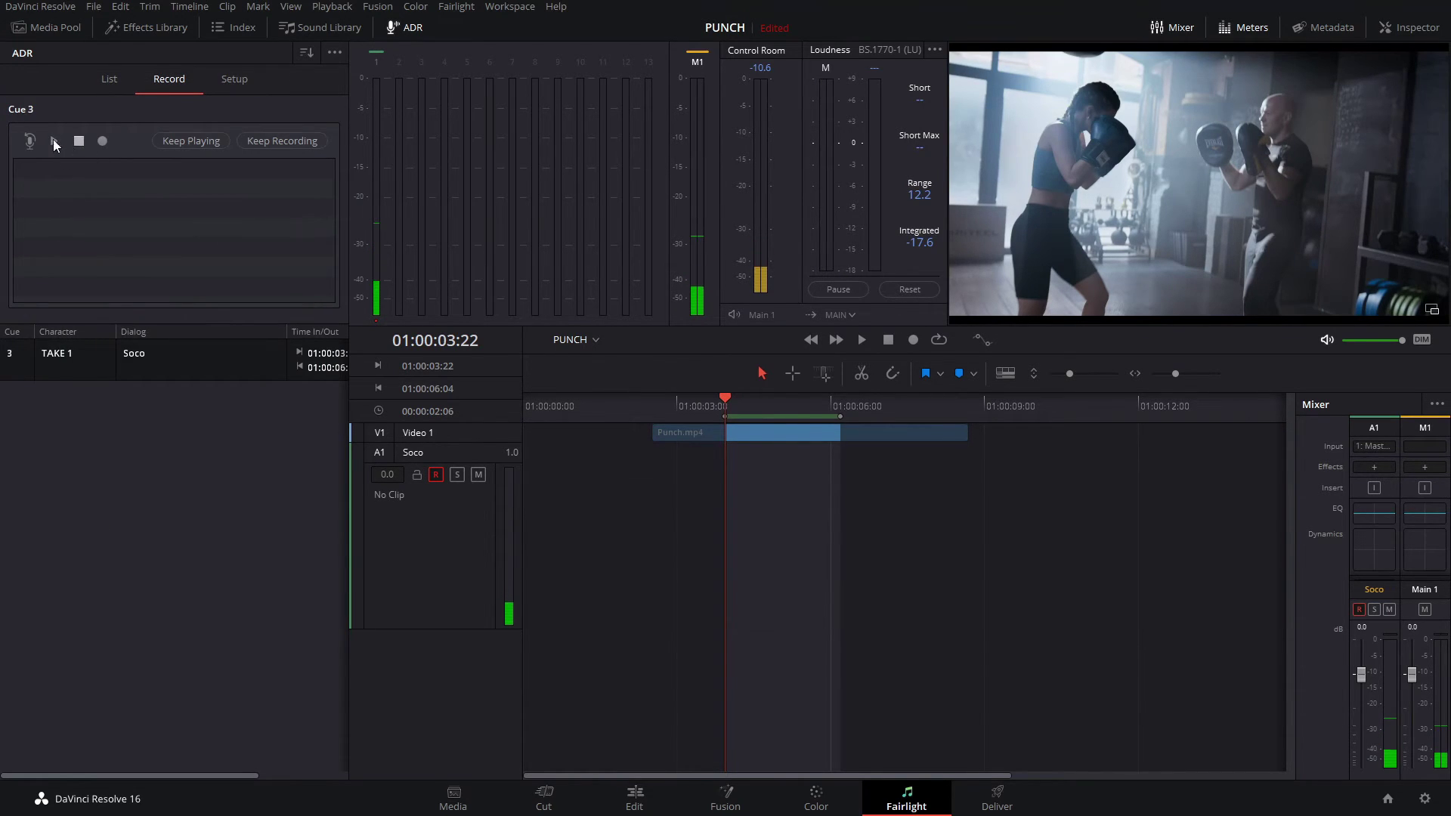
left_click(28, 142)
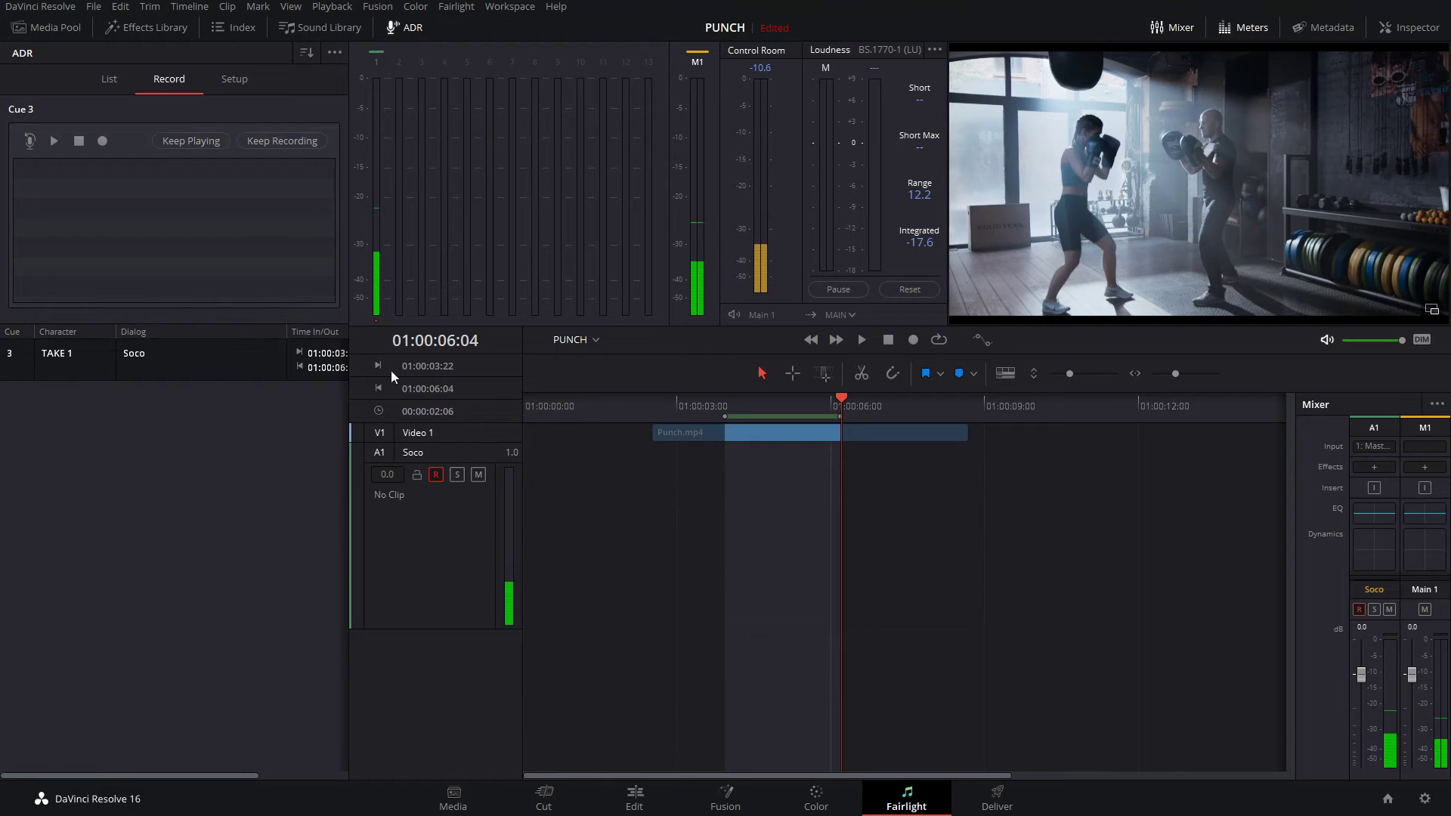
left_click(233, 78)
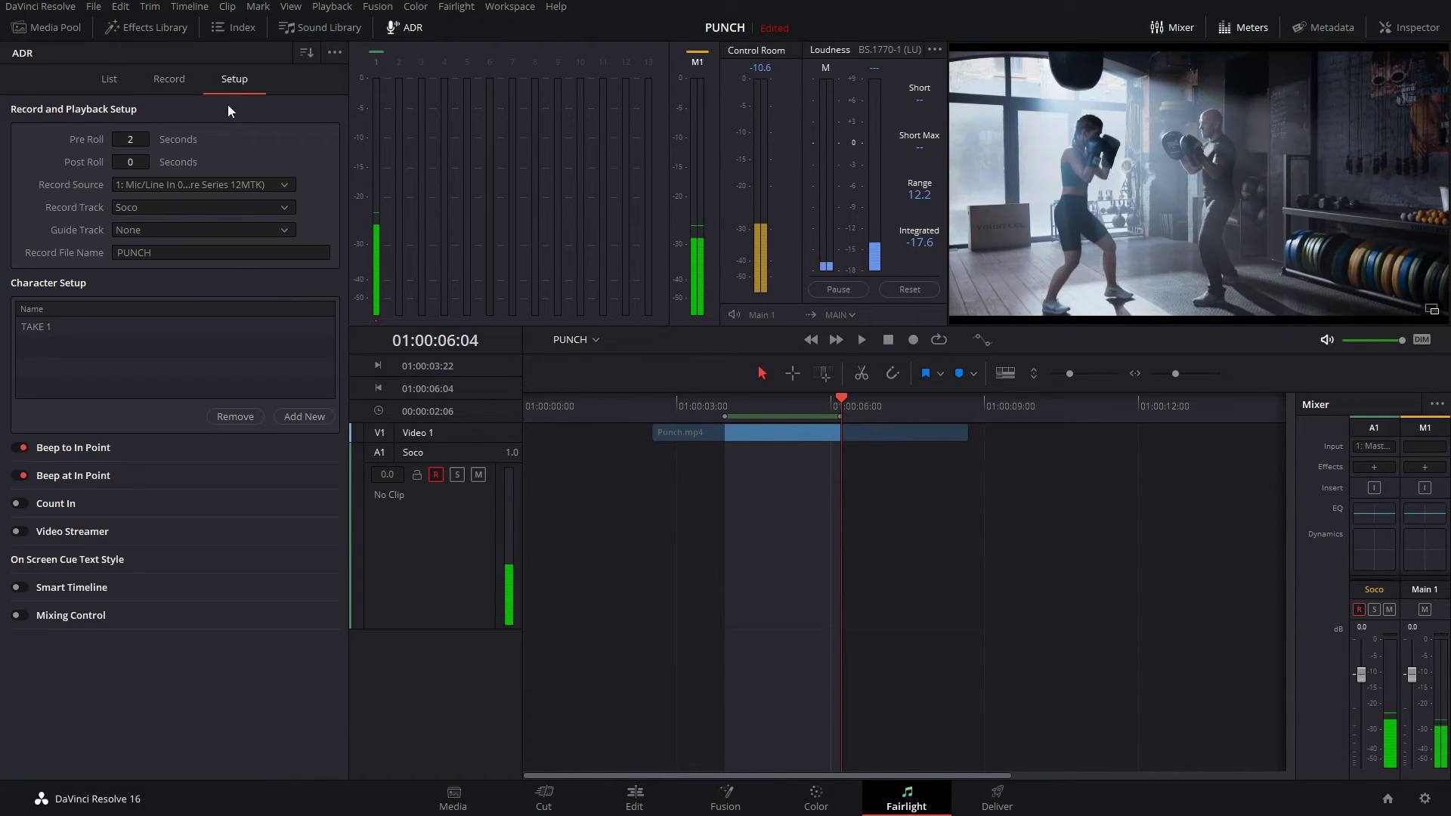
left_click(170, 78)
left_click(29, 142)
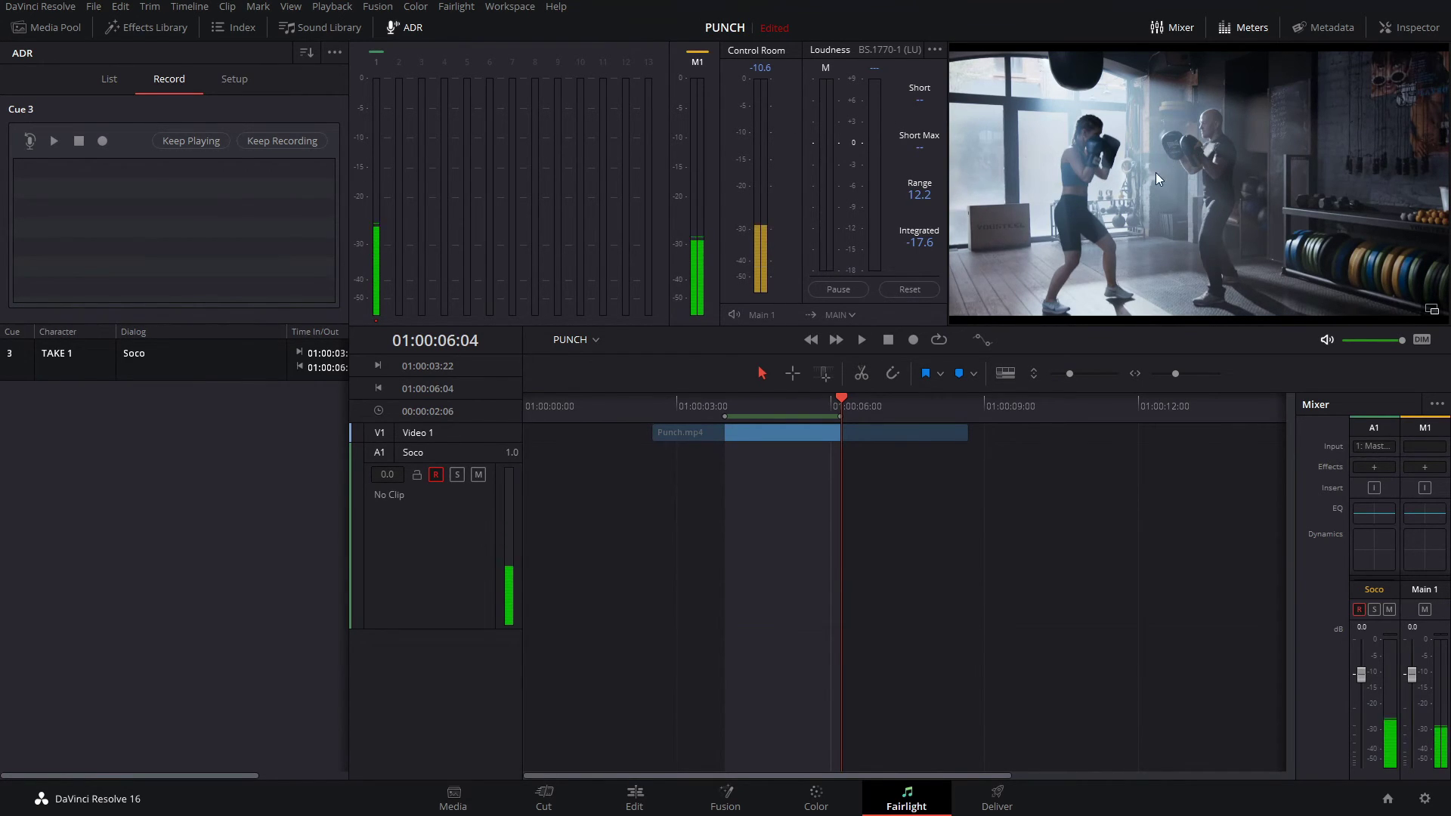
left_click(33, 143)
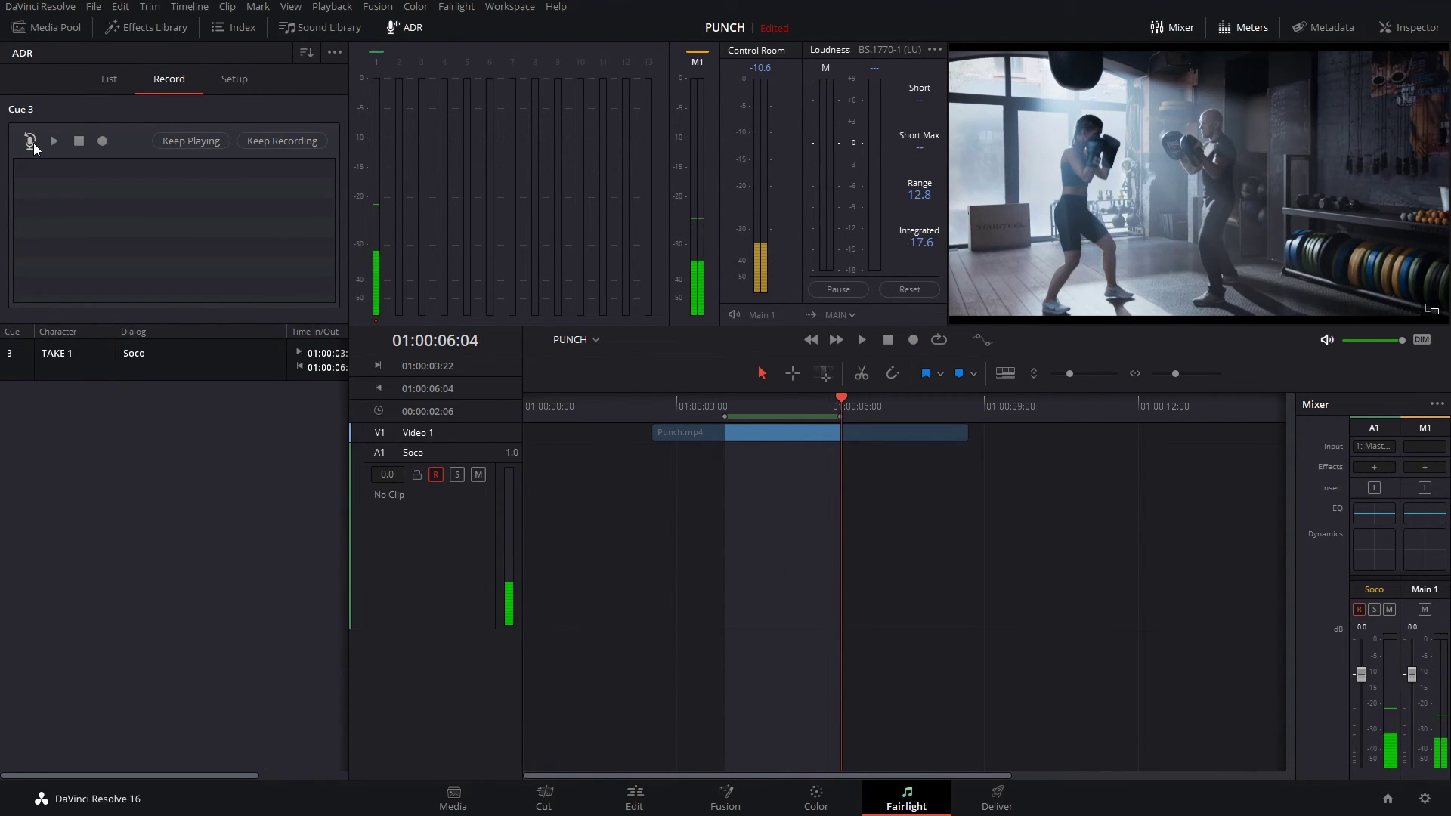
Step: Record Take 1 of Cue 3 onto the Soco track, from 01:00:03:22 to 01:00:06:04
left_click(30, 142)
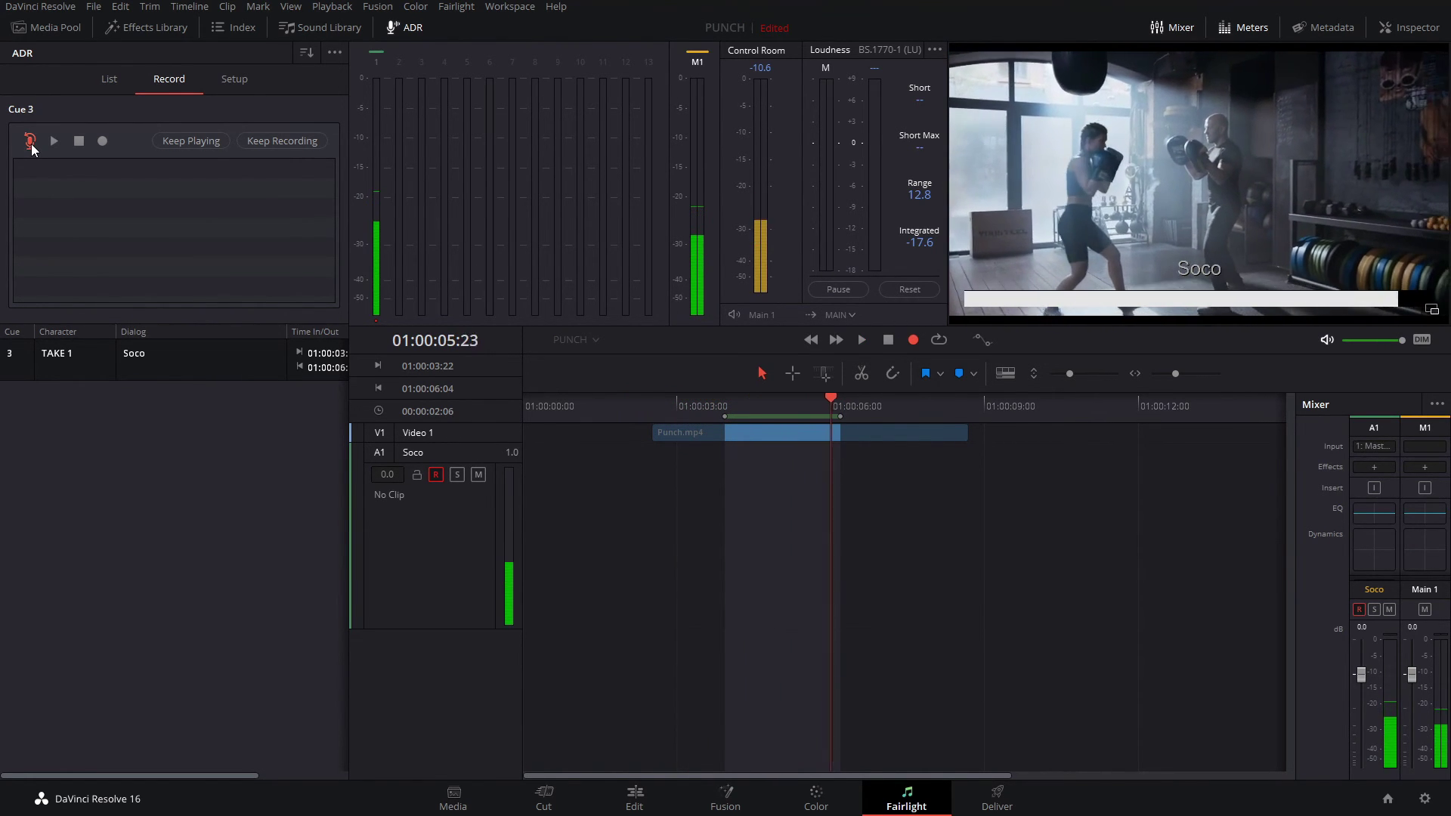
left_click(102, 142)
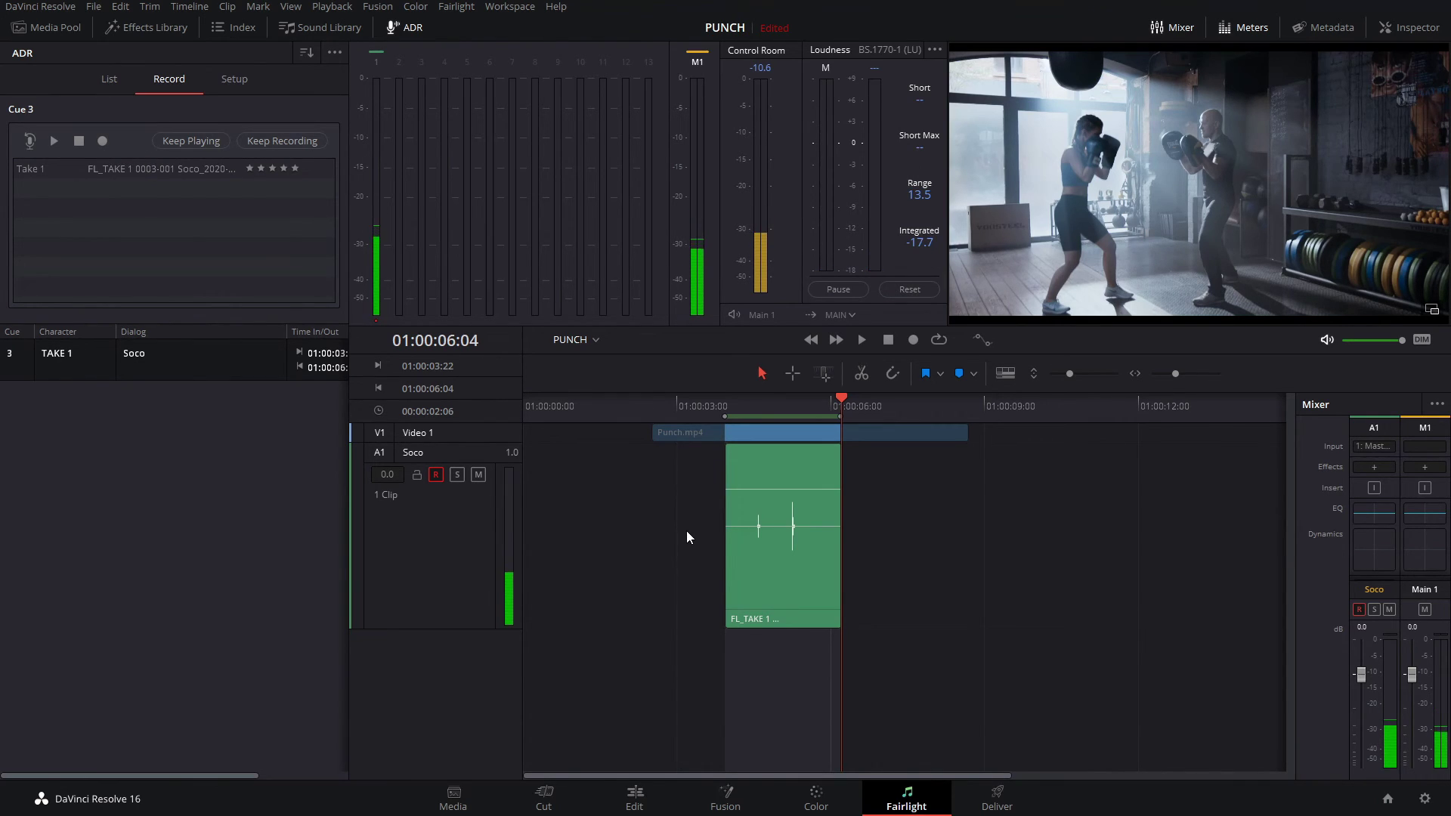
Step: Clear the timeline in/out range with Alt+X and put the playhead just before the take
mouse_move(763, 482)
key("alt+x")
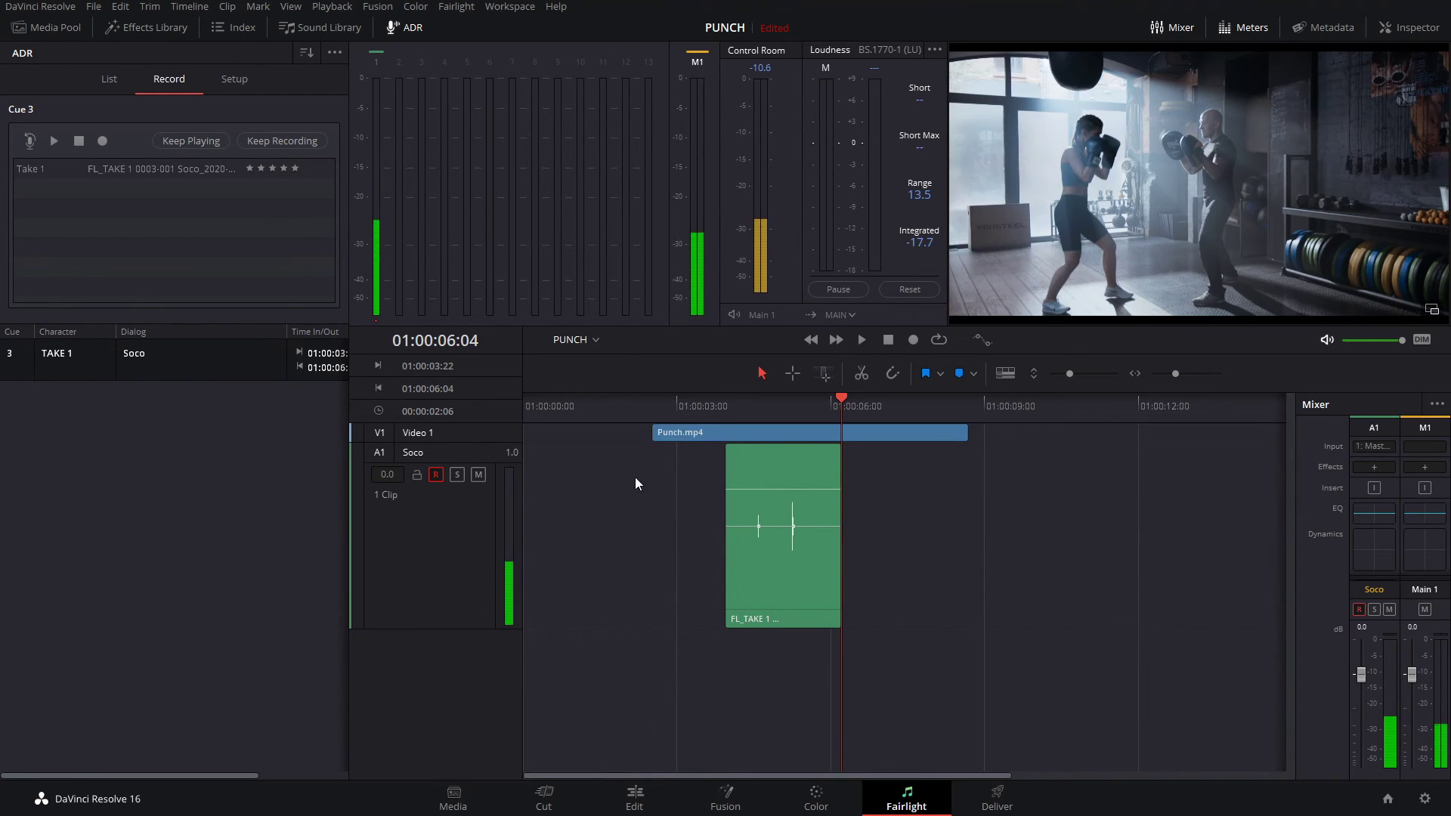
left_click(655, 410)
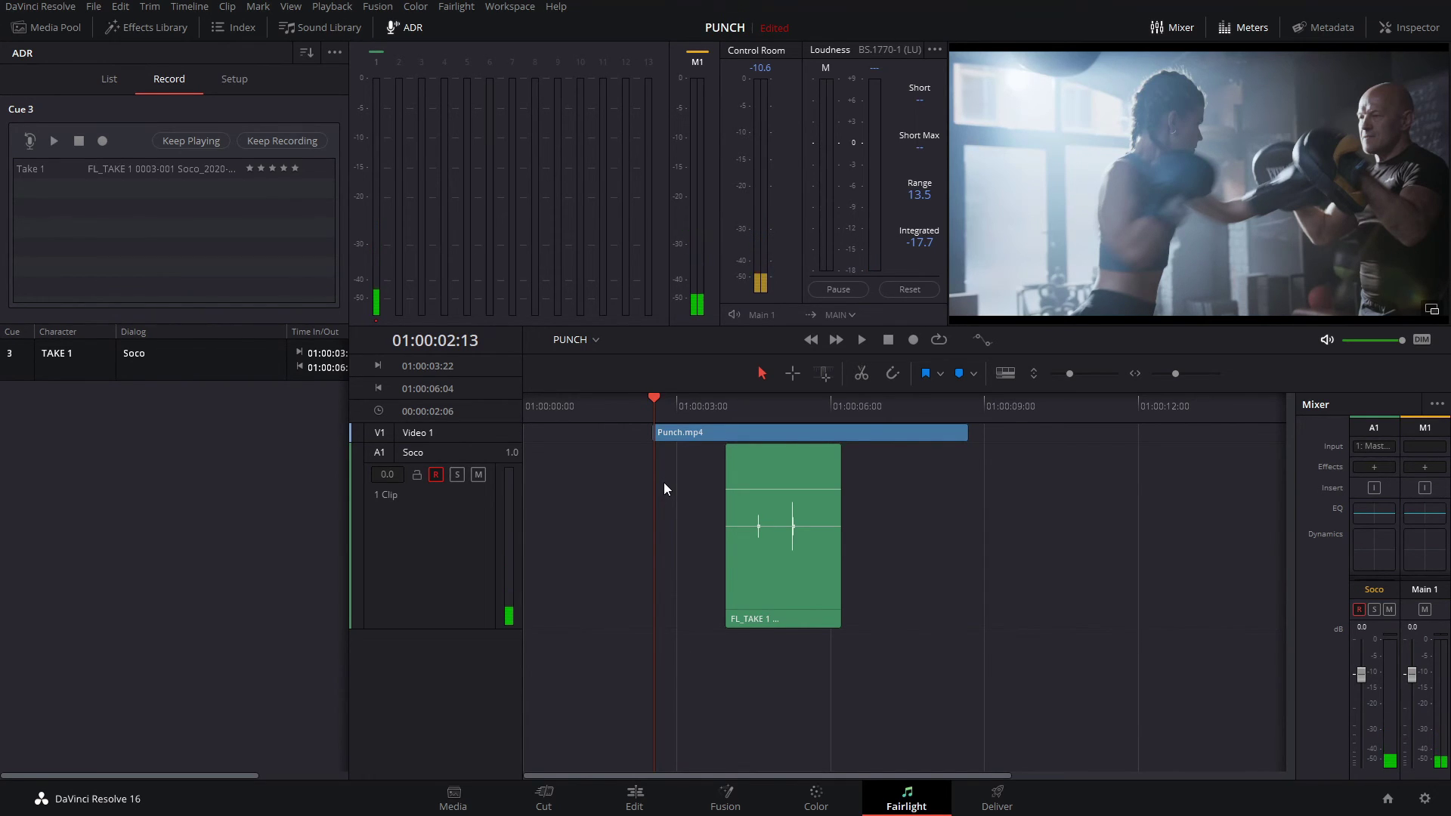
Step: Play back Take 1 over the picture and give it a three-star rating
key("space")
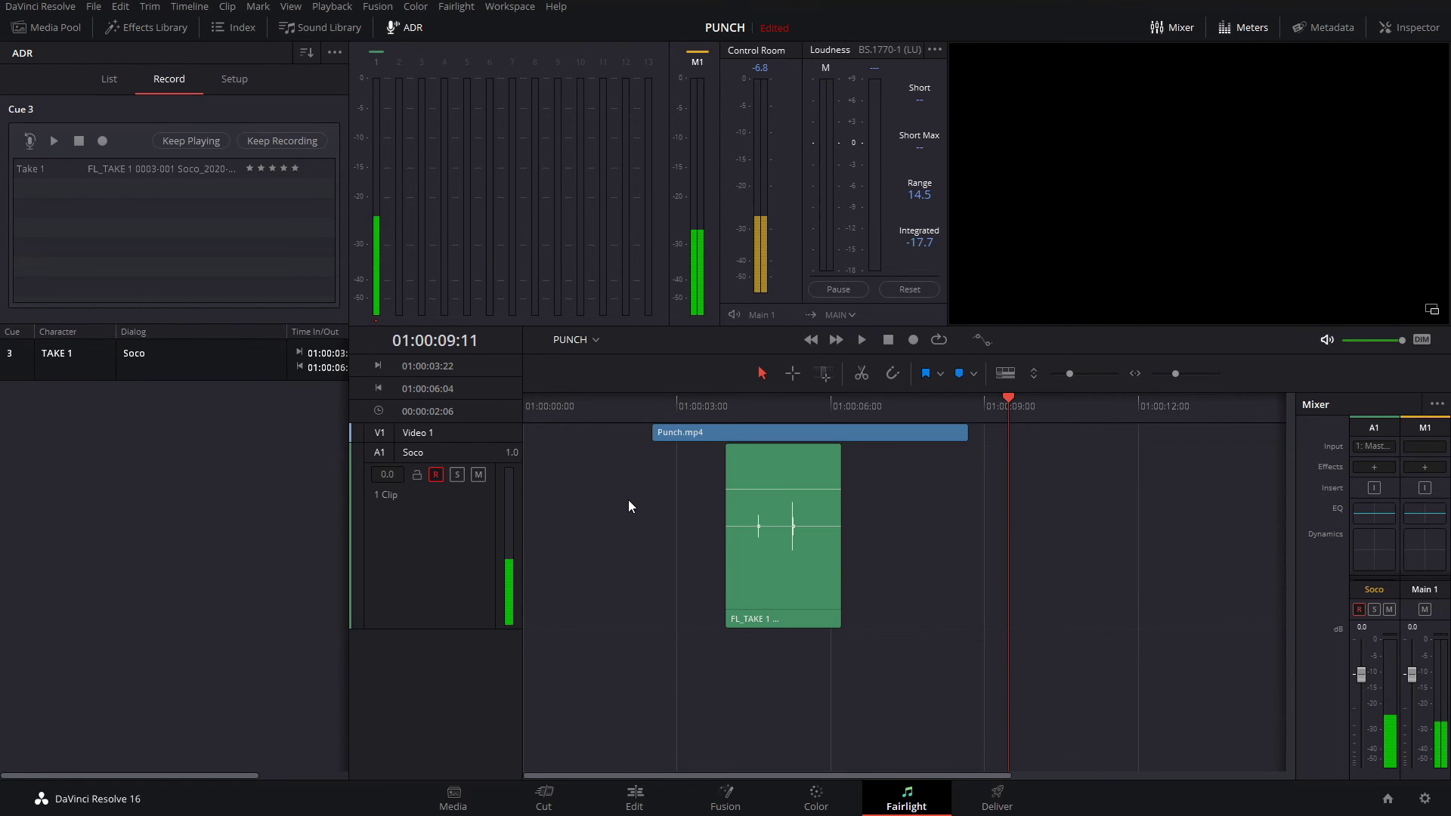
left_click(770, 406)
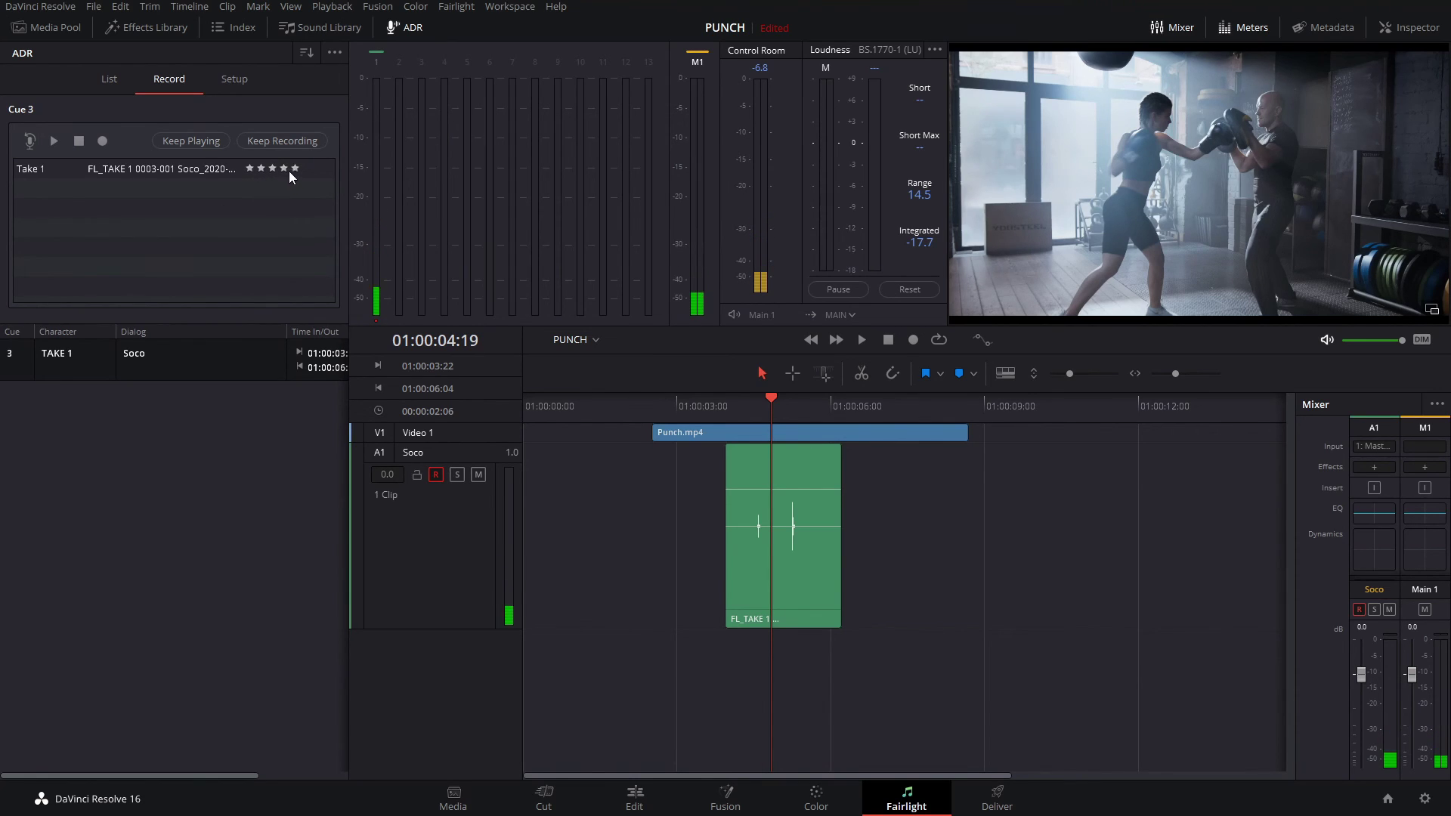
left_click(272, 169)
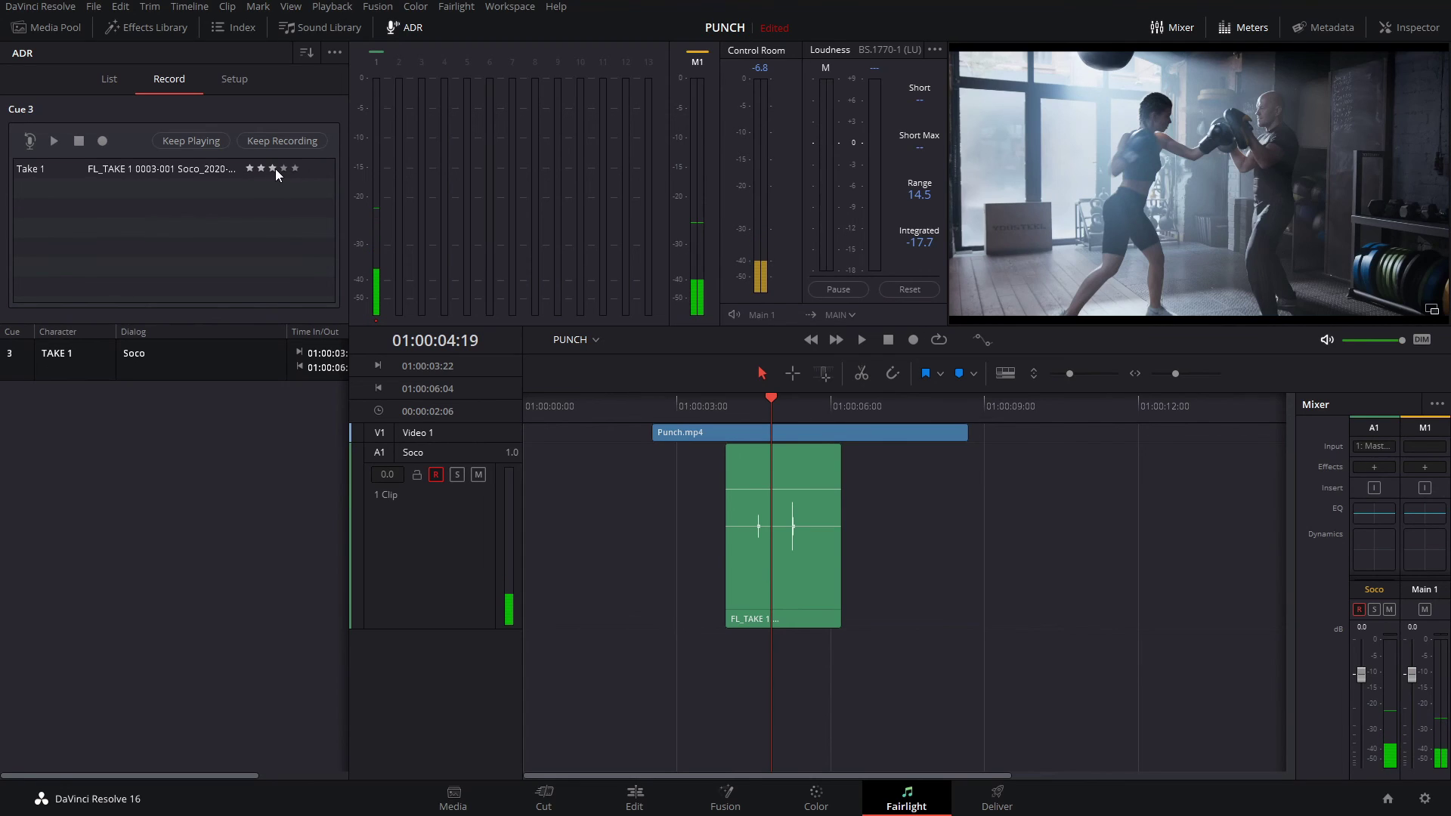